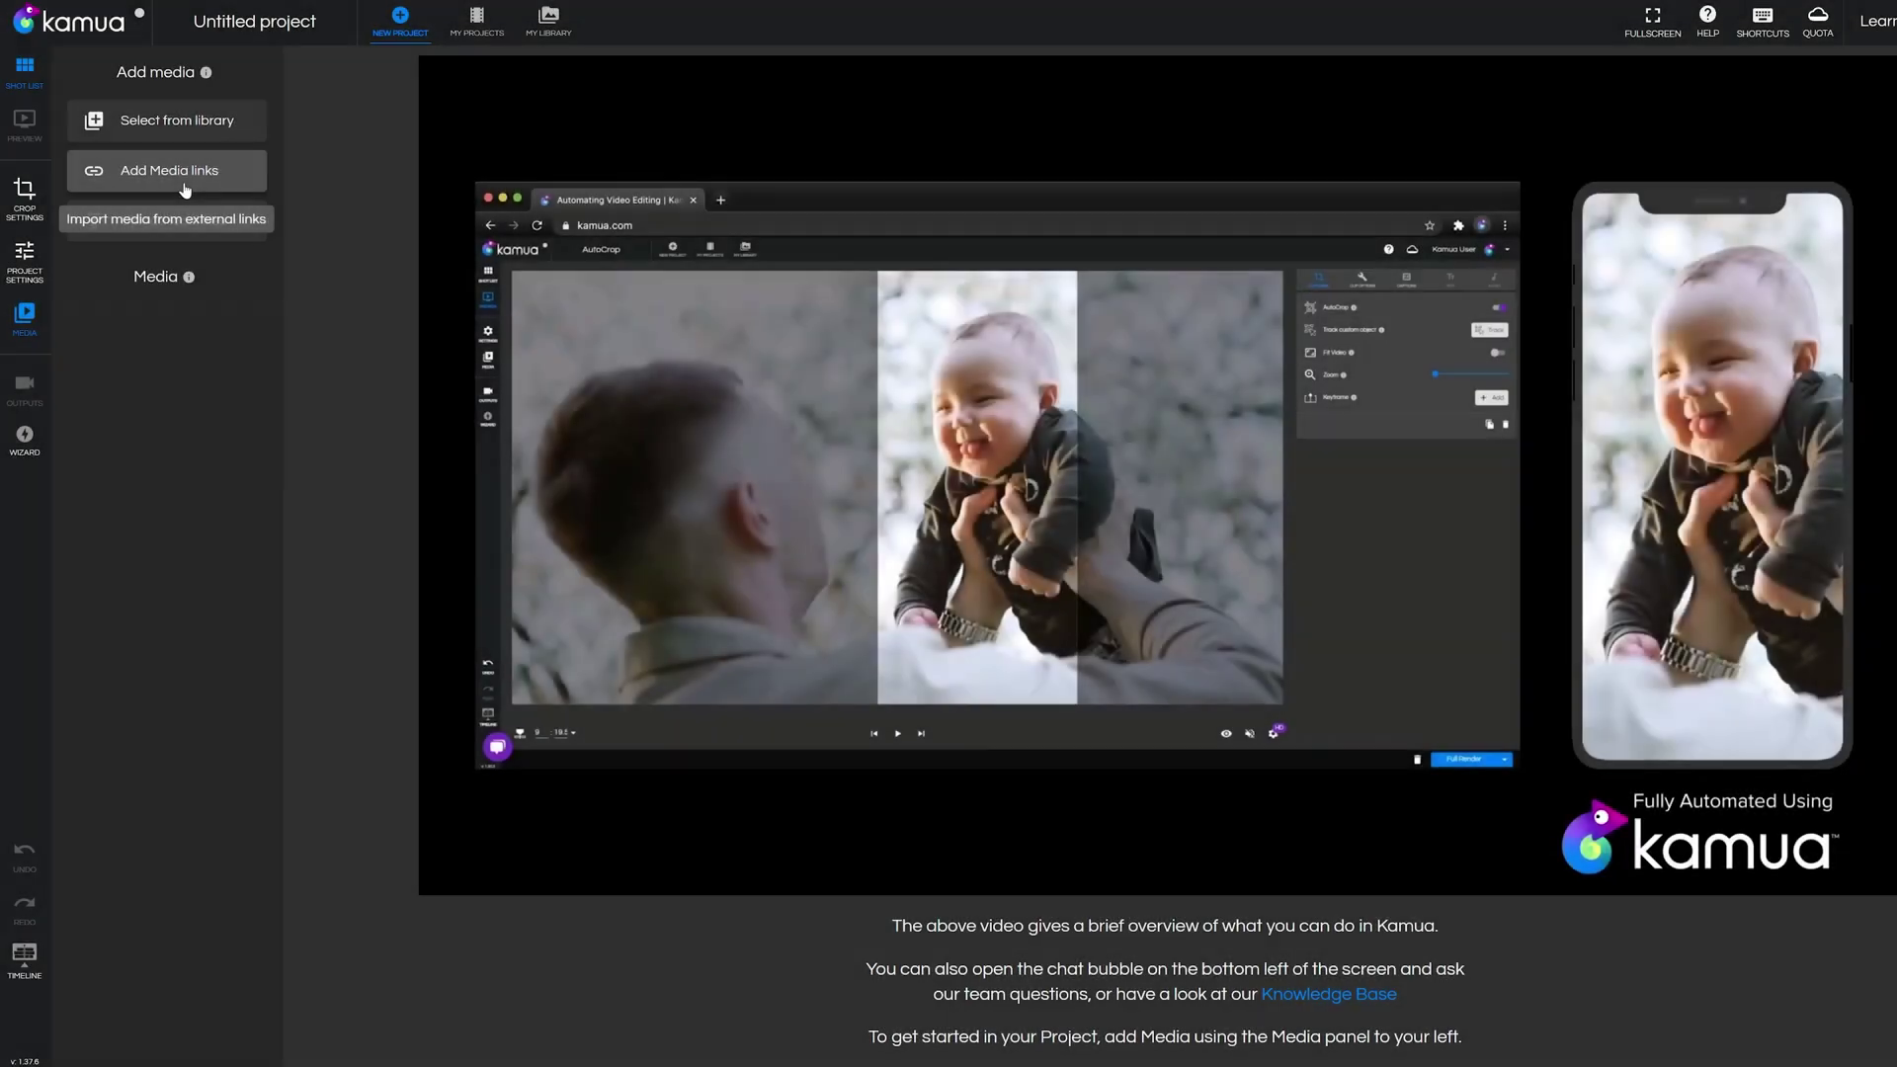
Step: Add the pasted YouTube link to the project, trimmed to 20:05–24:28 (04:23)
{"action": "left_click", "coordinate": [185, 188]}
{"action": "type", "text": "https://youtu.be/1VW0uaoN5Yc"}
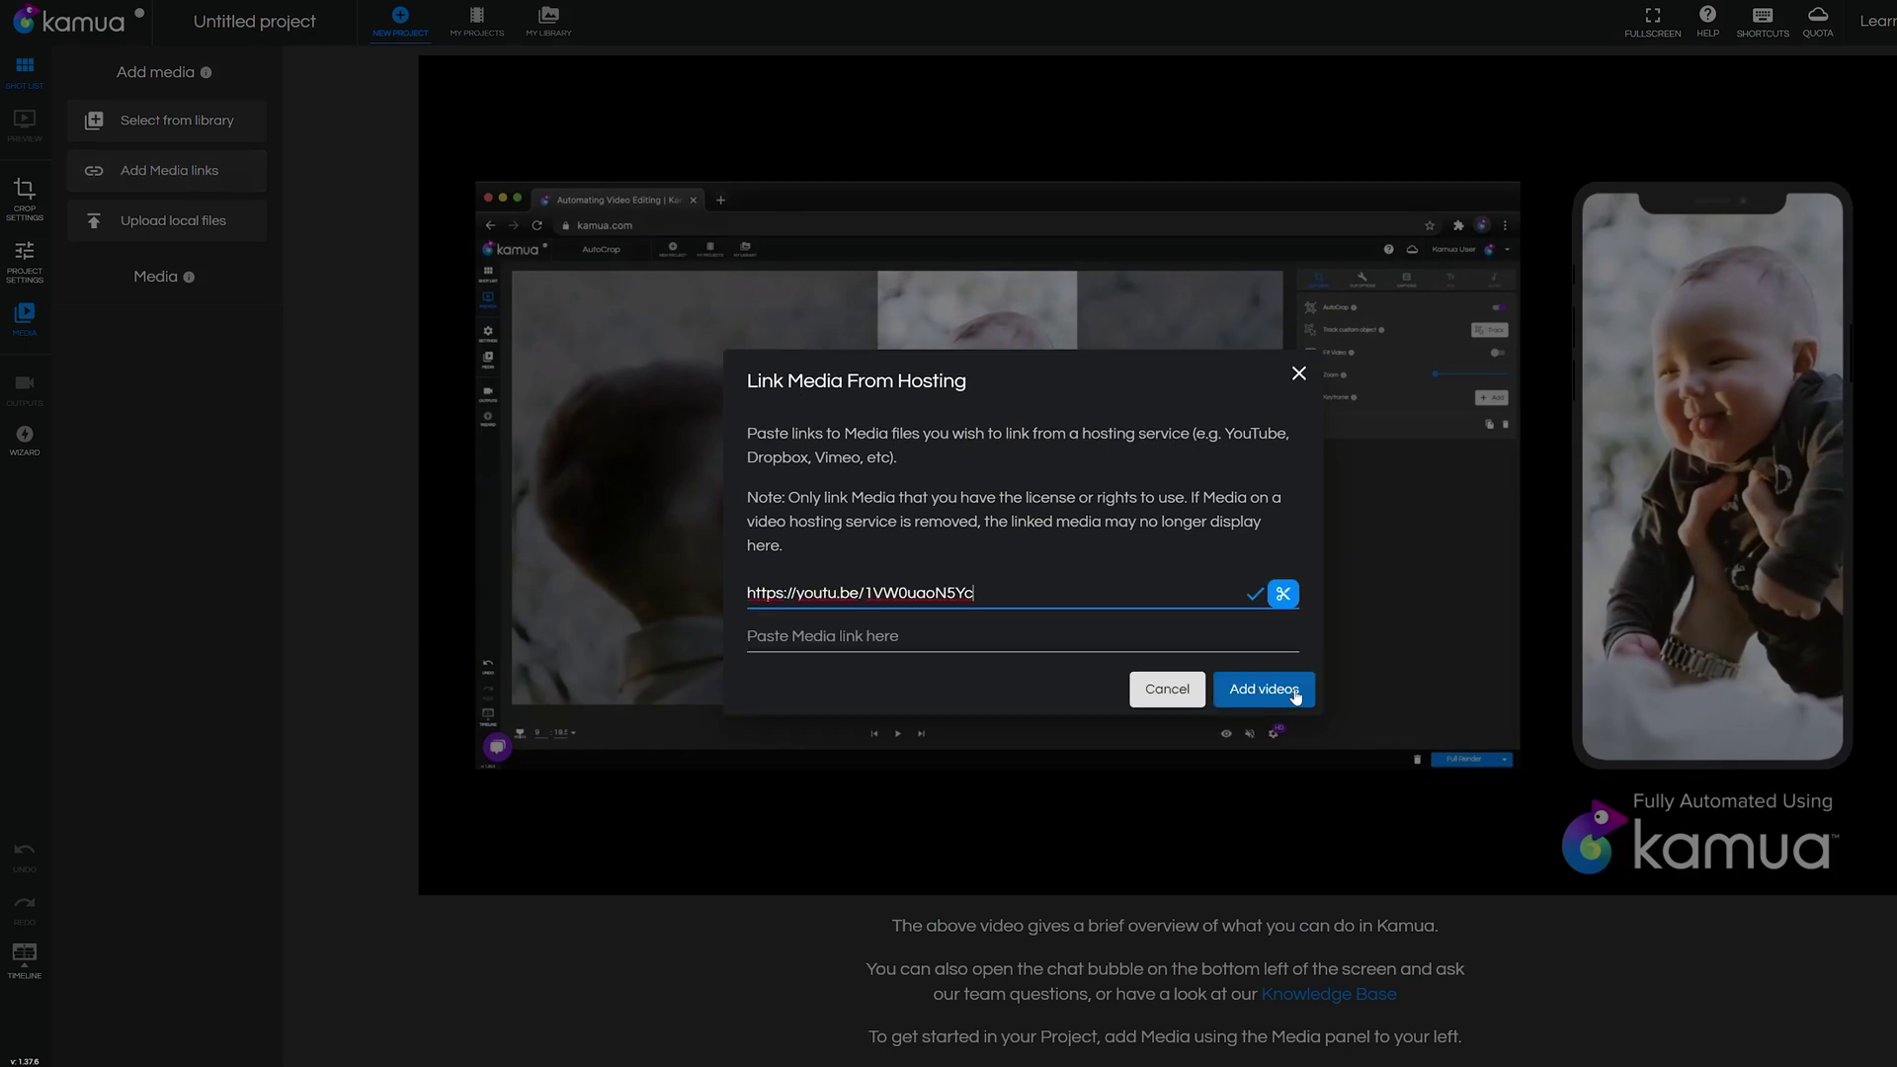
{"action": "left_click", "coordinate": [1291, 597]}
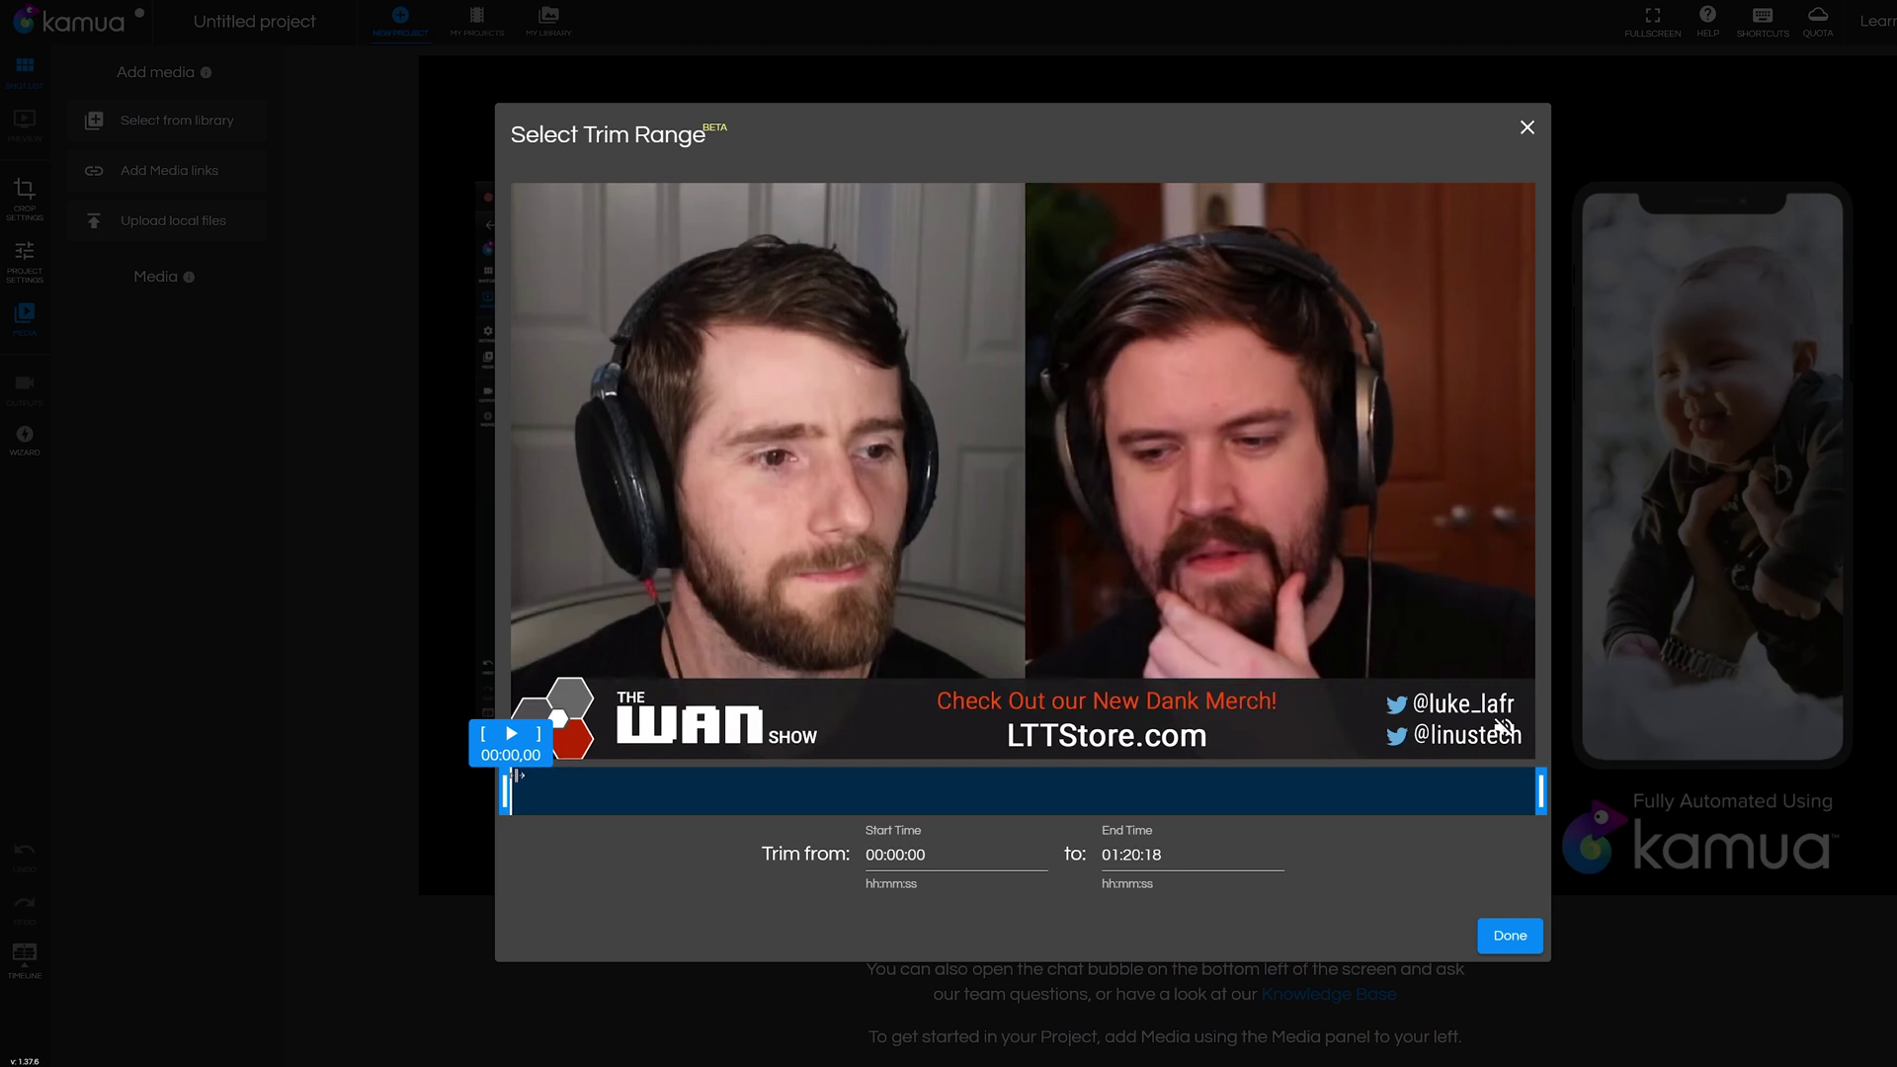
{"action": "left_click_drag", "start_coordinate": [527, 779], "coordinate": [767, 791]}
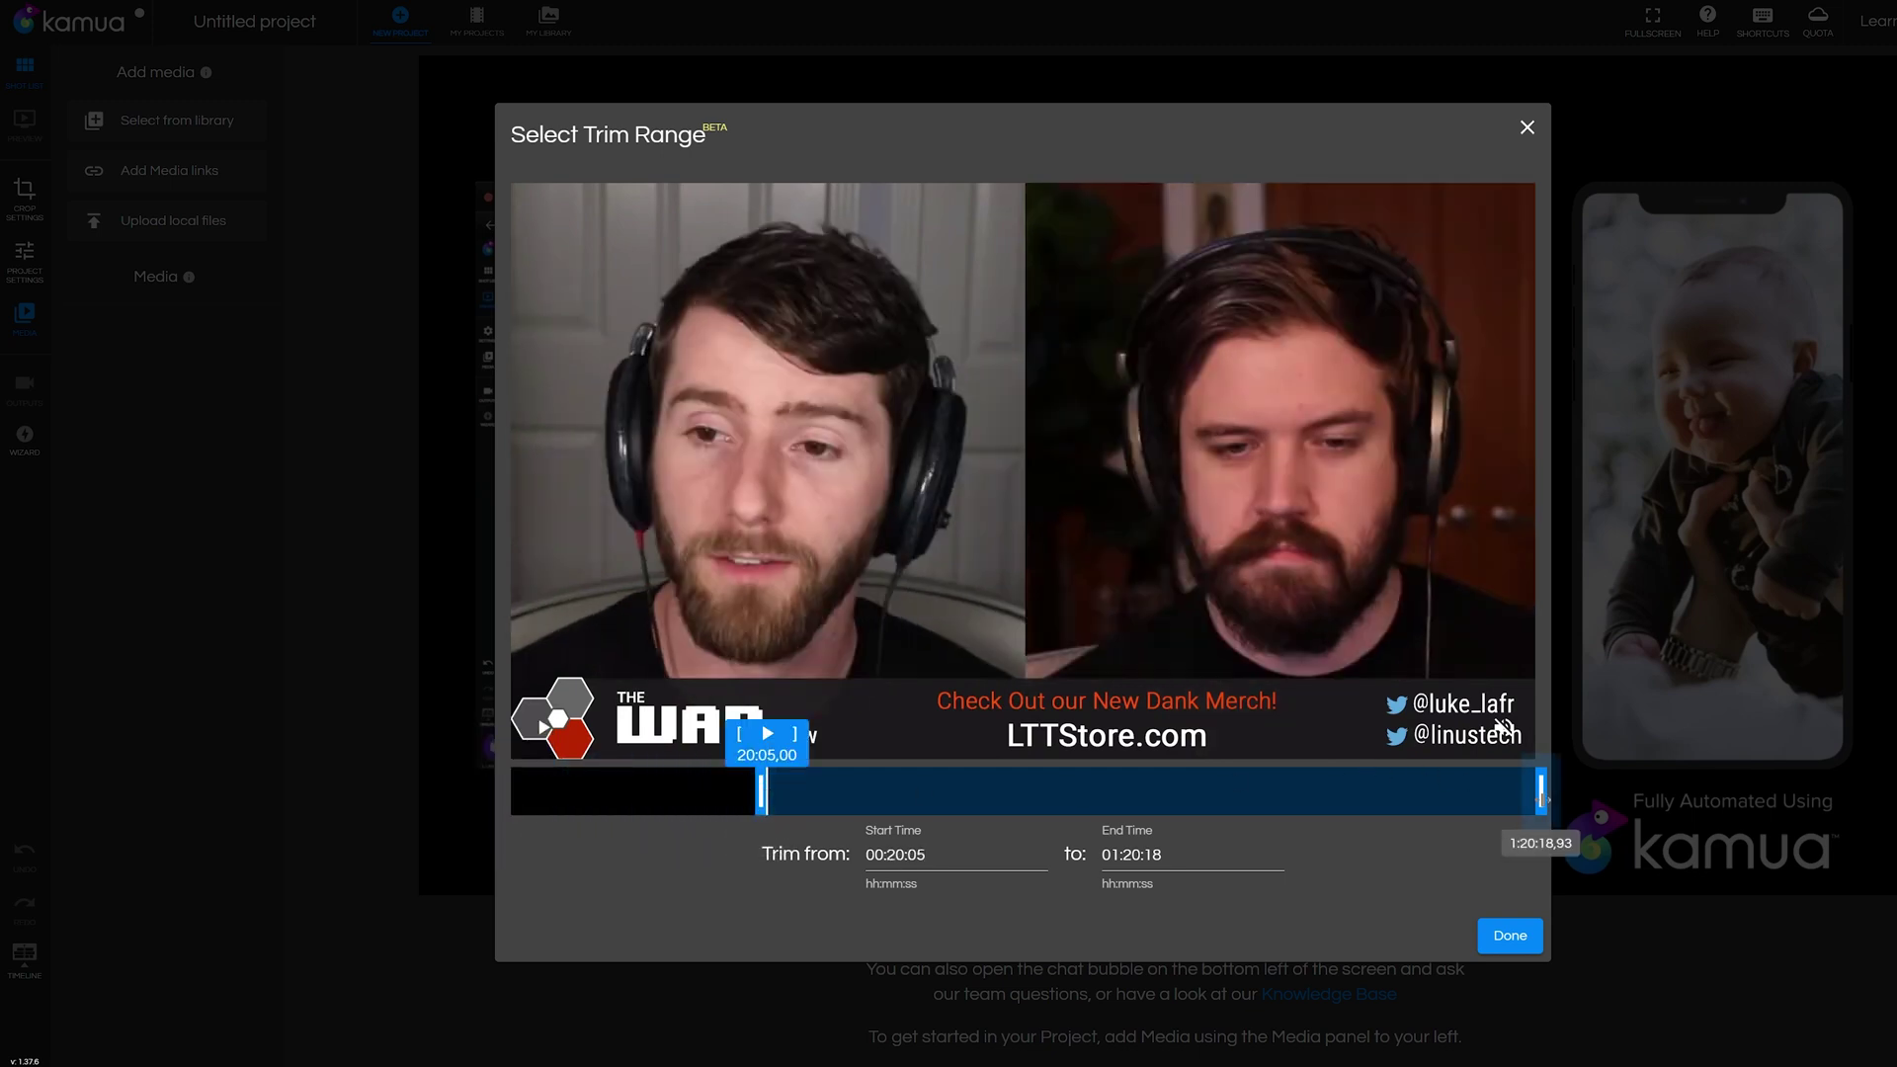
{"action": "left_click_drag", "start_coordinate": [1543, 796], "coordinate": [1301, 794]}
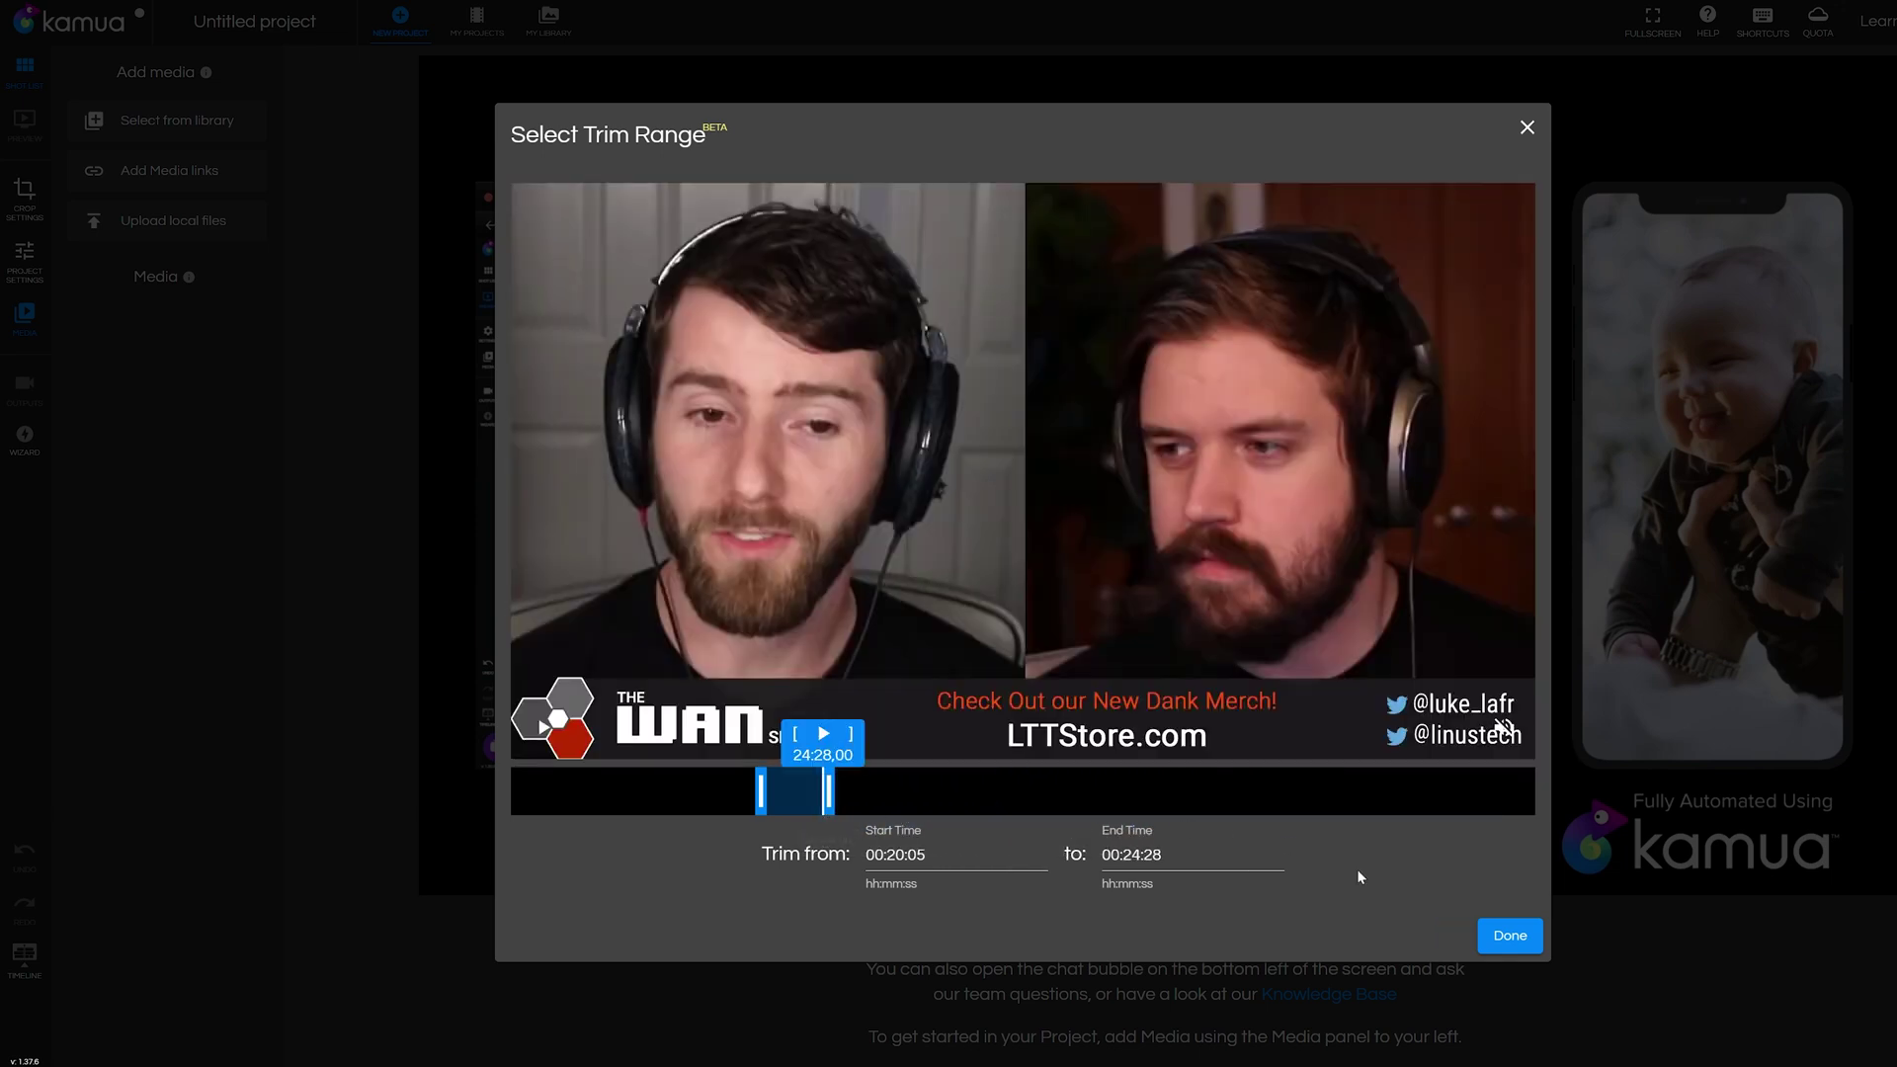
{"action": "left_click", "coordinate": [1510, 935]}
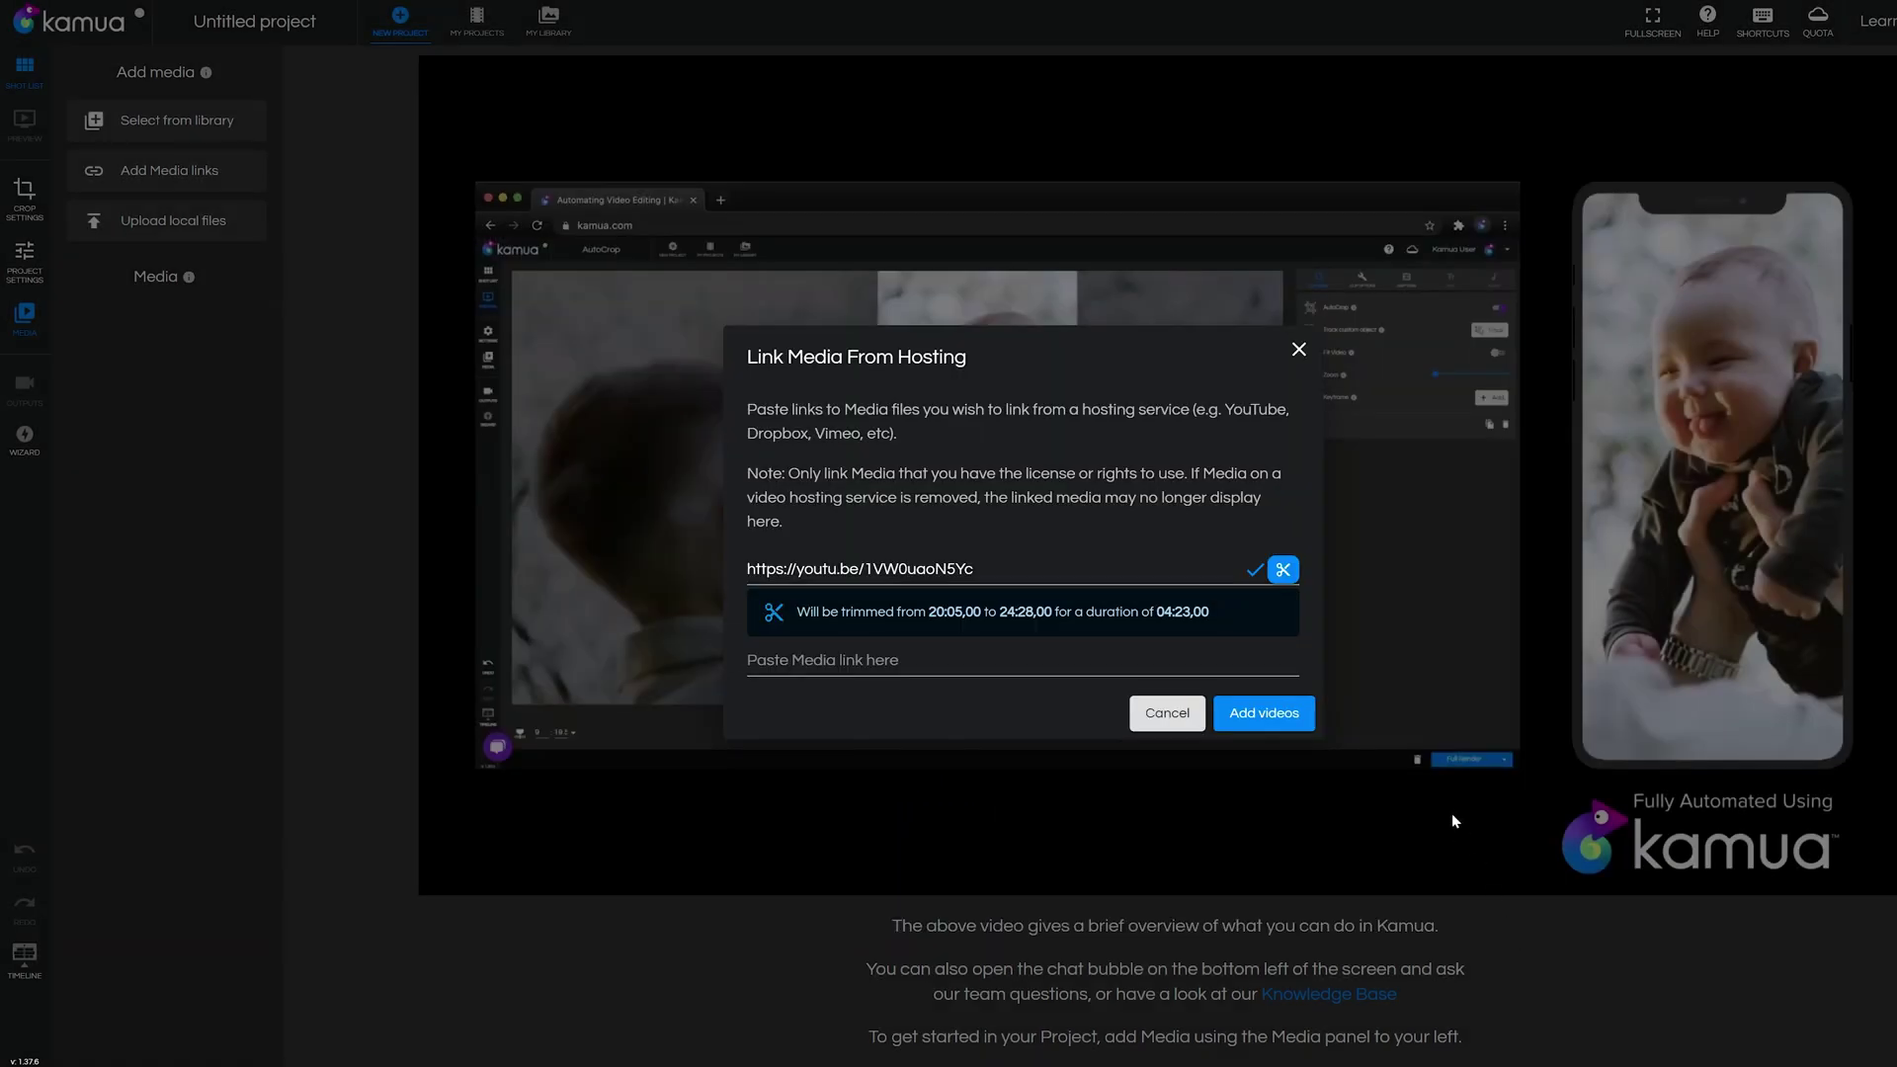
{"action": "left_click", "coordinate": [1289, 721]}
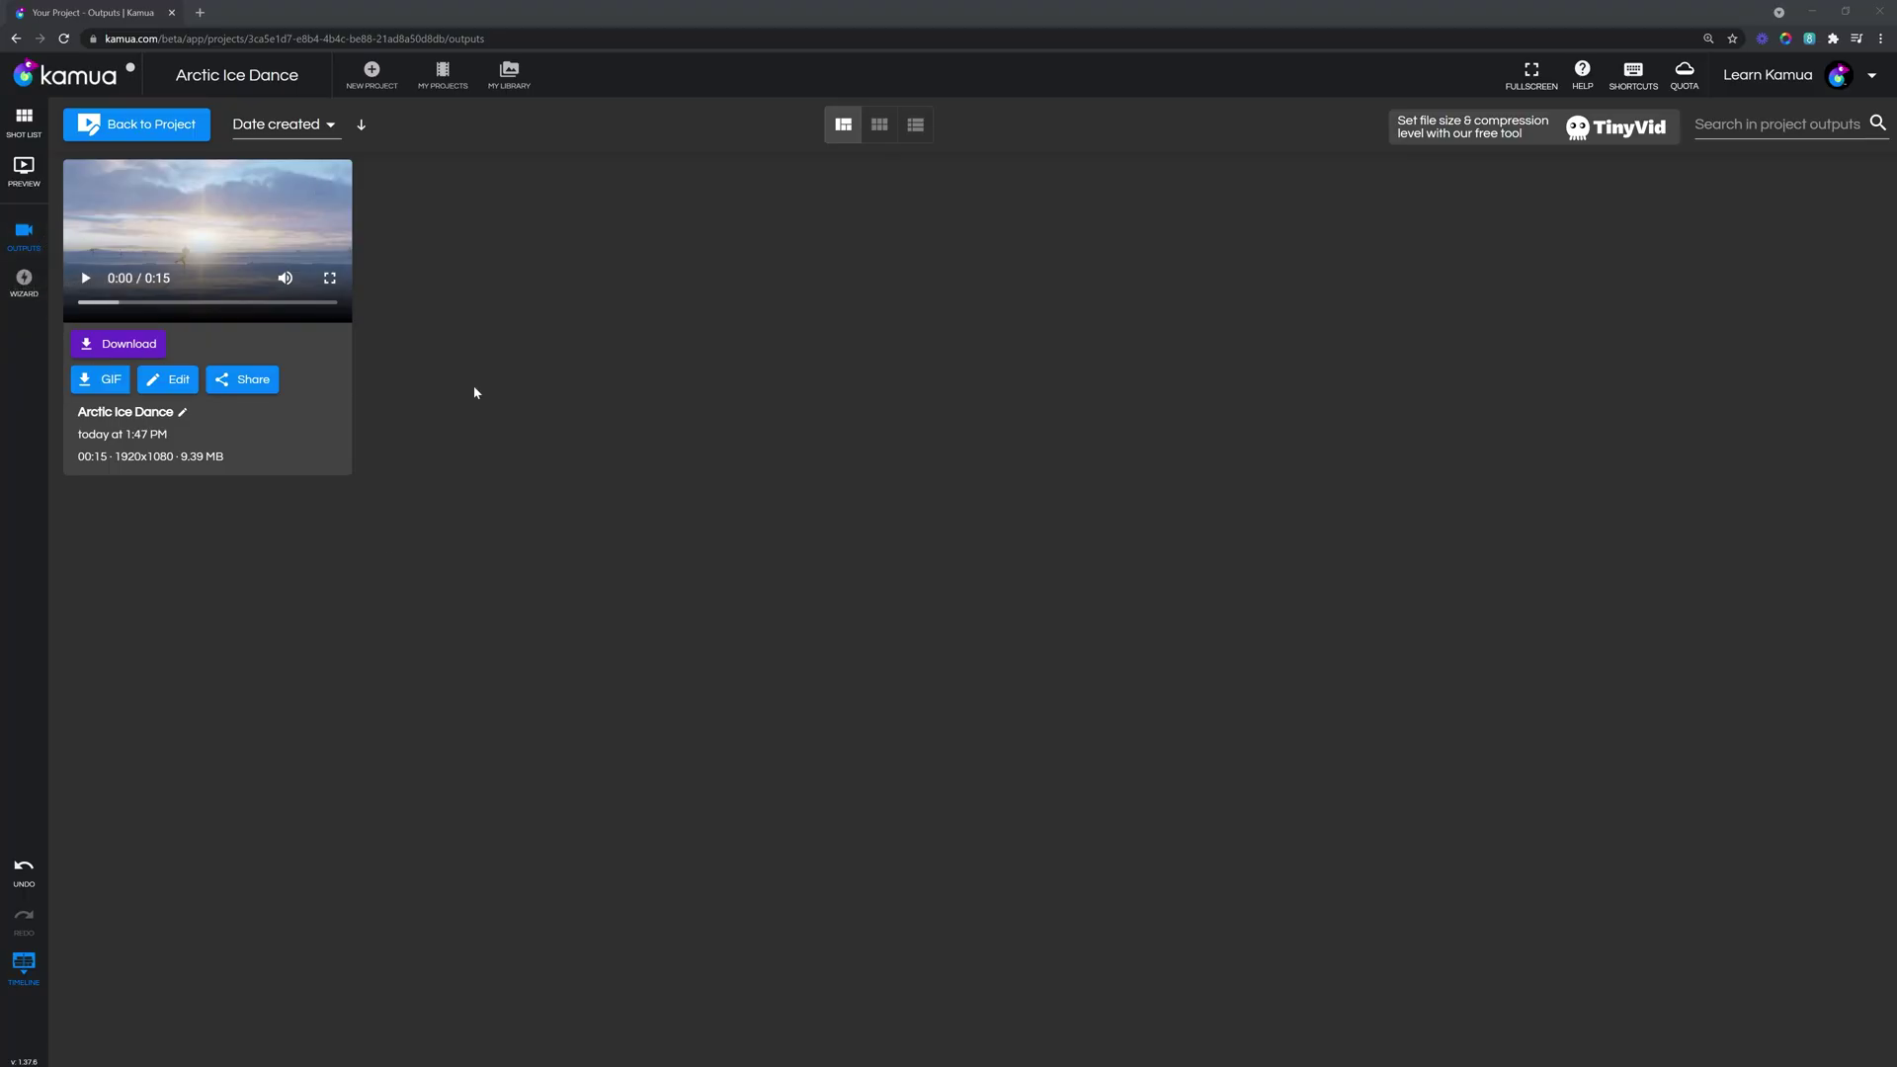
Step: Open the free TinyVid compressor page at kamua.com/tinyvid from the Outputs banner
{"action": "left_click", "coordinate": [1466, 127]}
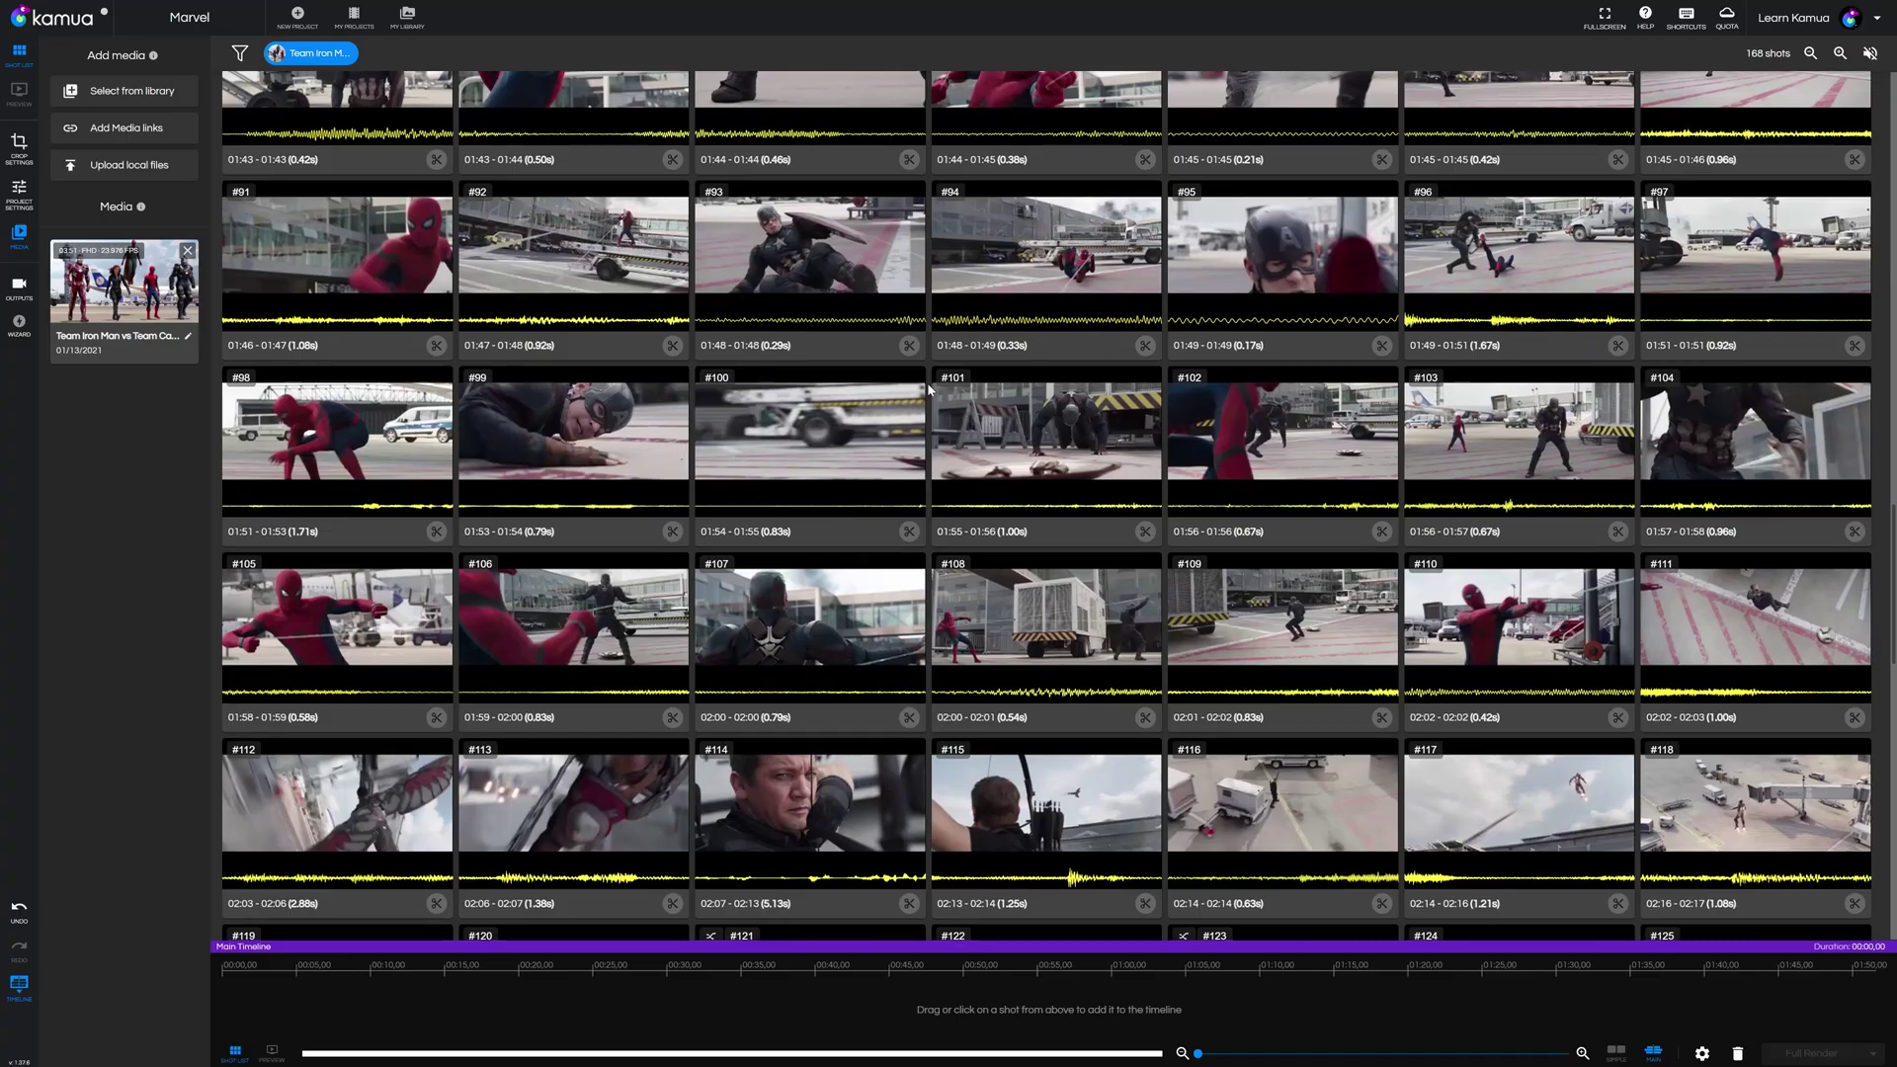
Step: Merge shots #120 to #124 into one 02:19–02:26 shot, noting that AutoCut made a mistake
{"action": "scroll", "coordinate": [927, 390], "scroll_direction": "down", "scroll_amount": 10}
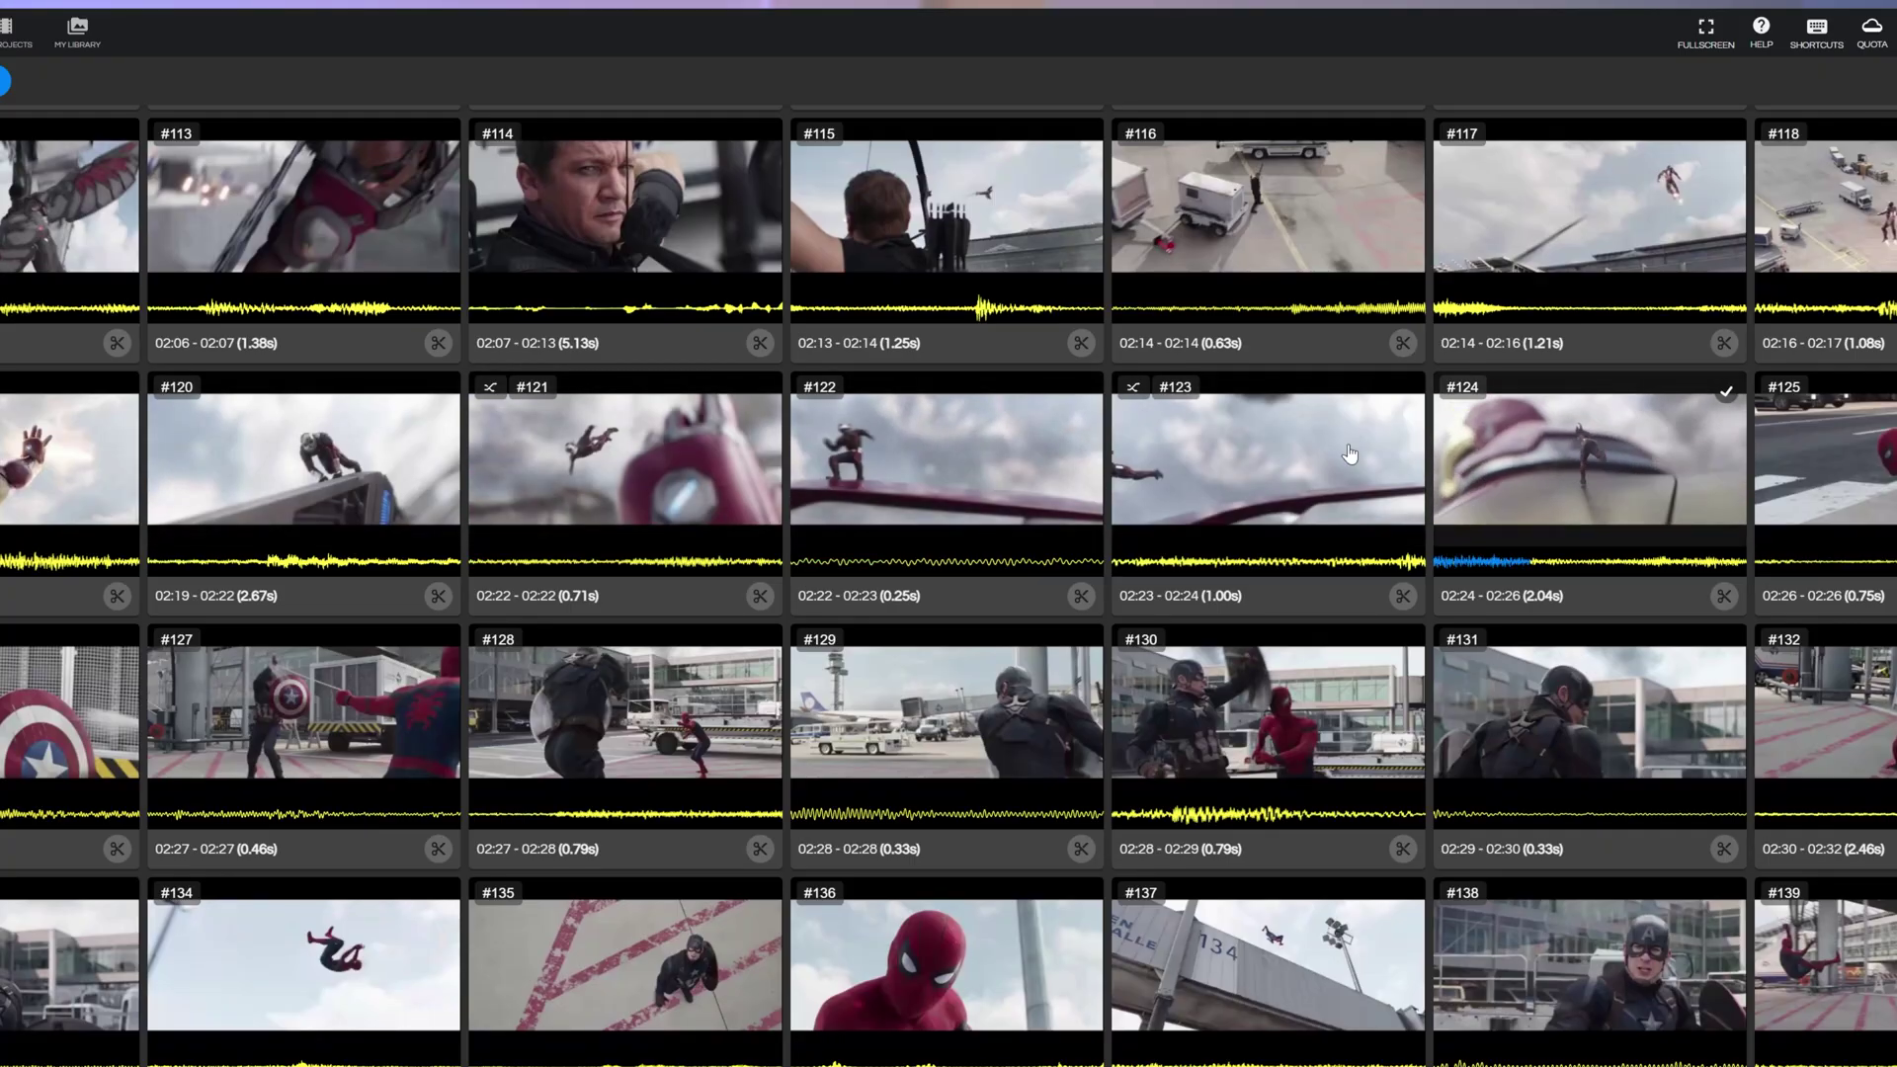
{"action": "left_click", "coordinate": [441, 392]}
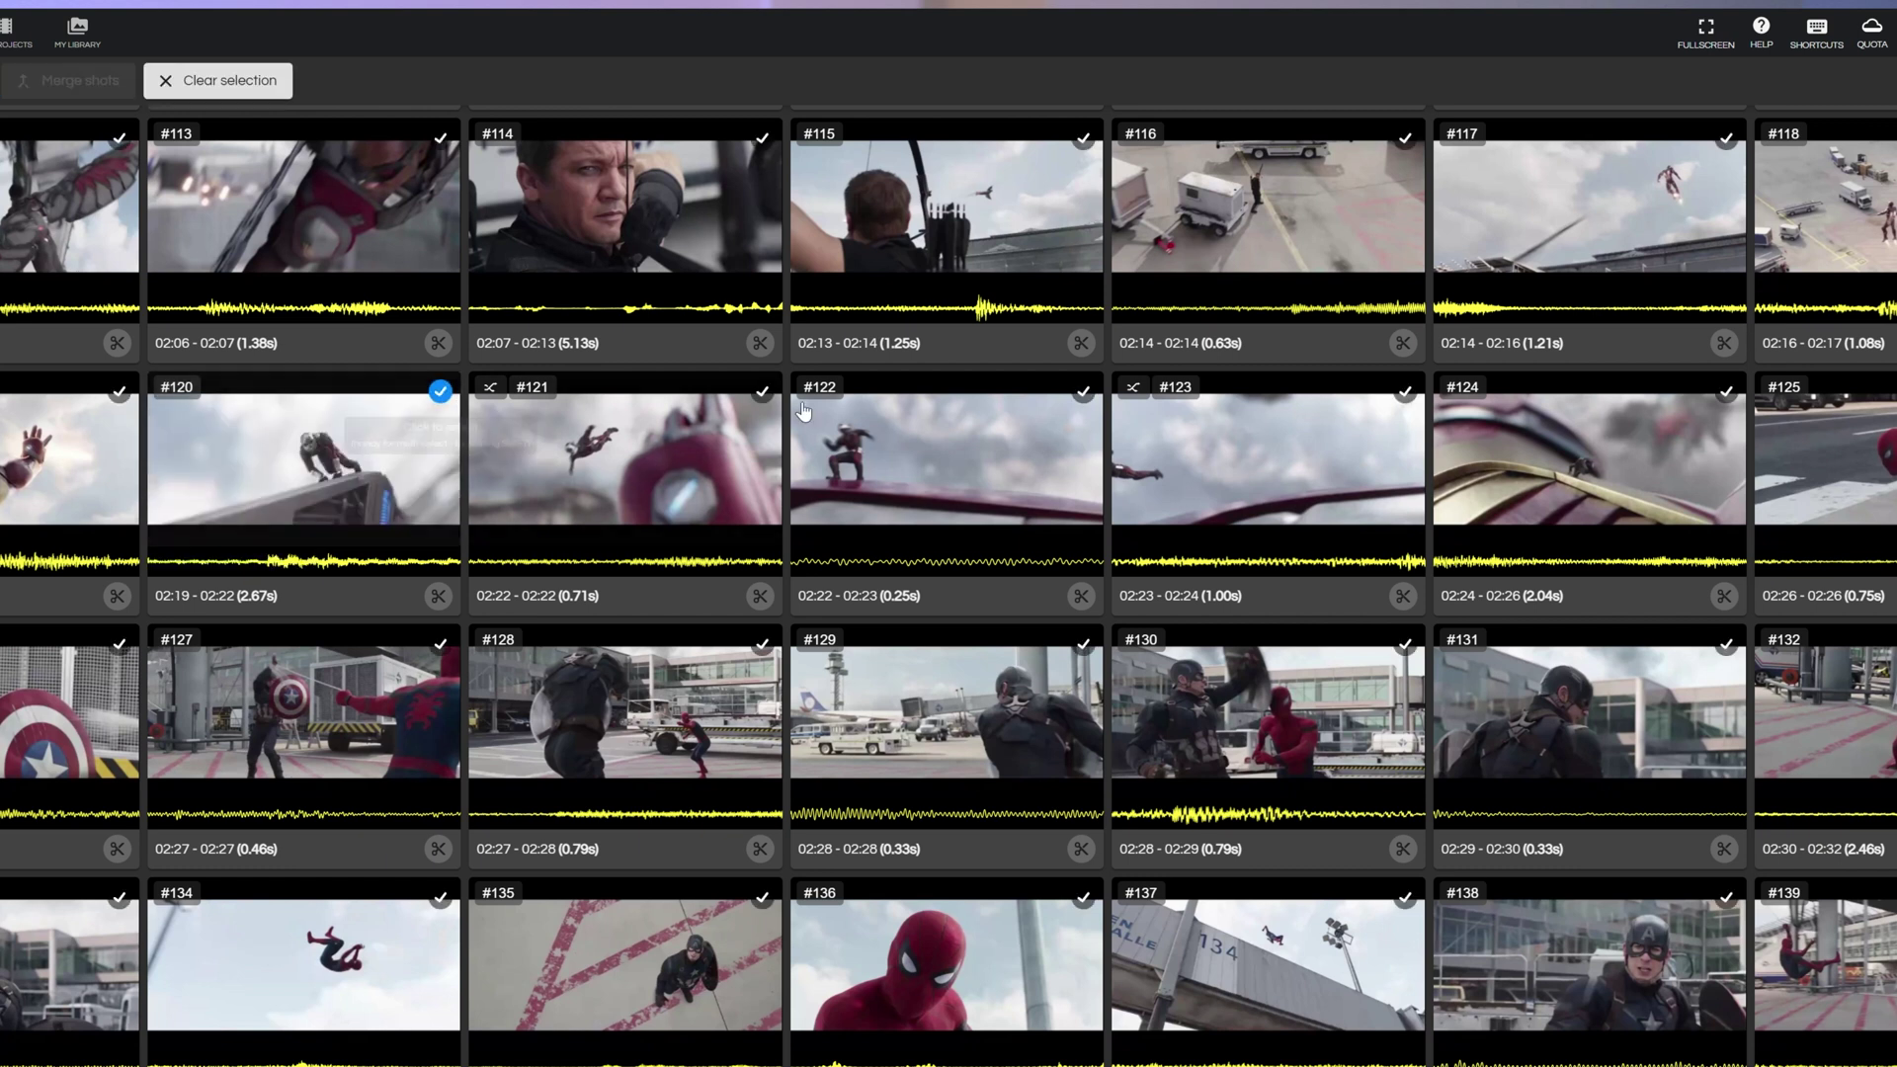
{"action": "left_click", "coordinate": [1724, 394], "text": "shift"}
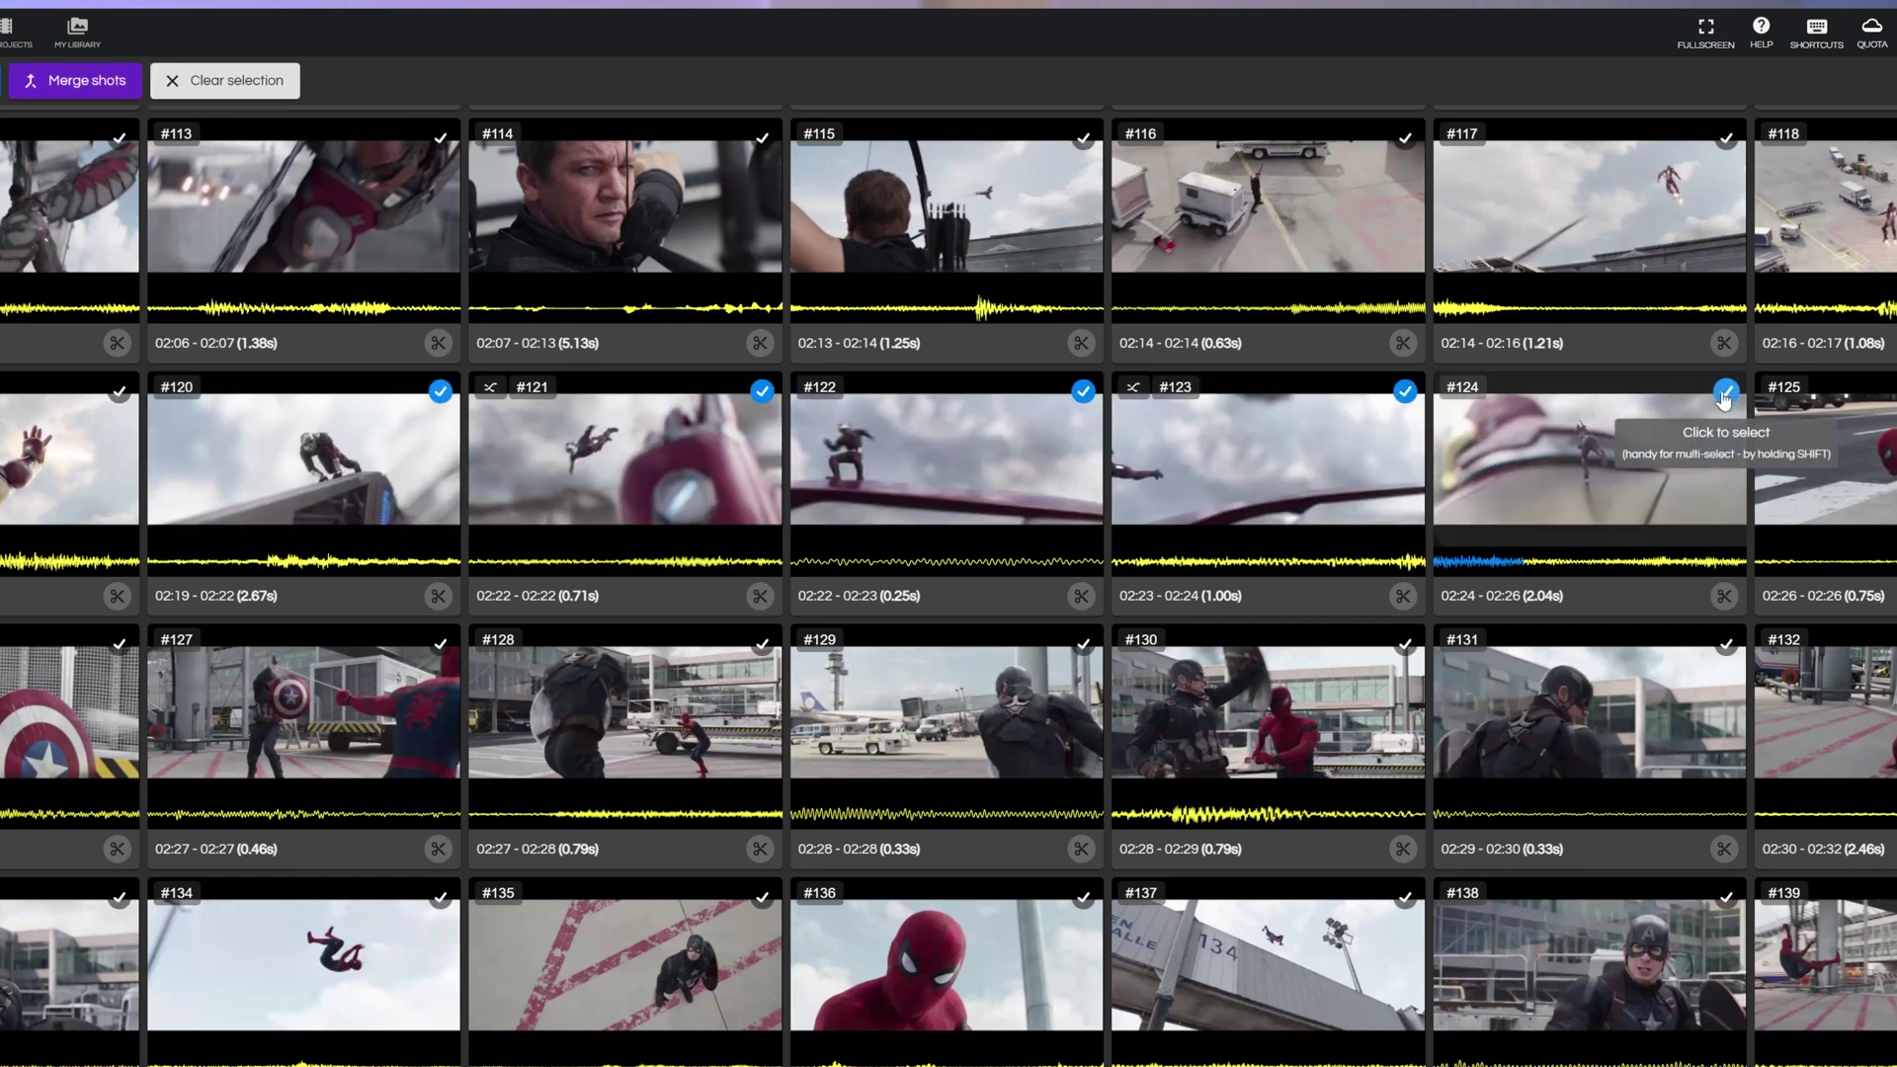
{"action": "left_click", "coordinate": [89, 81]}
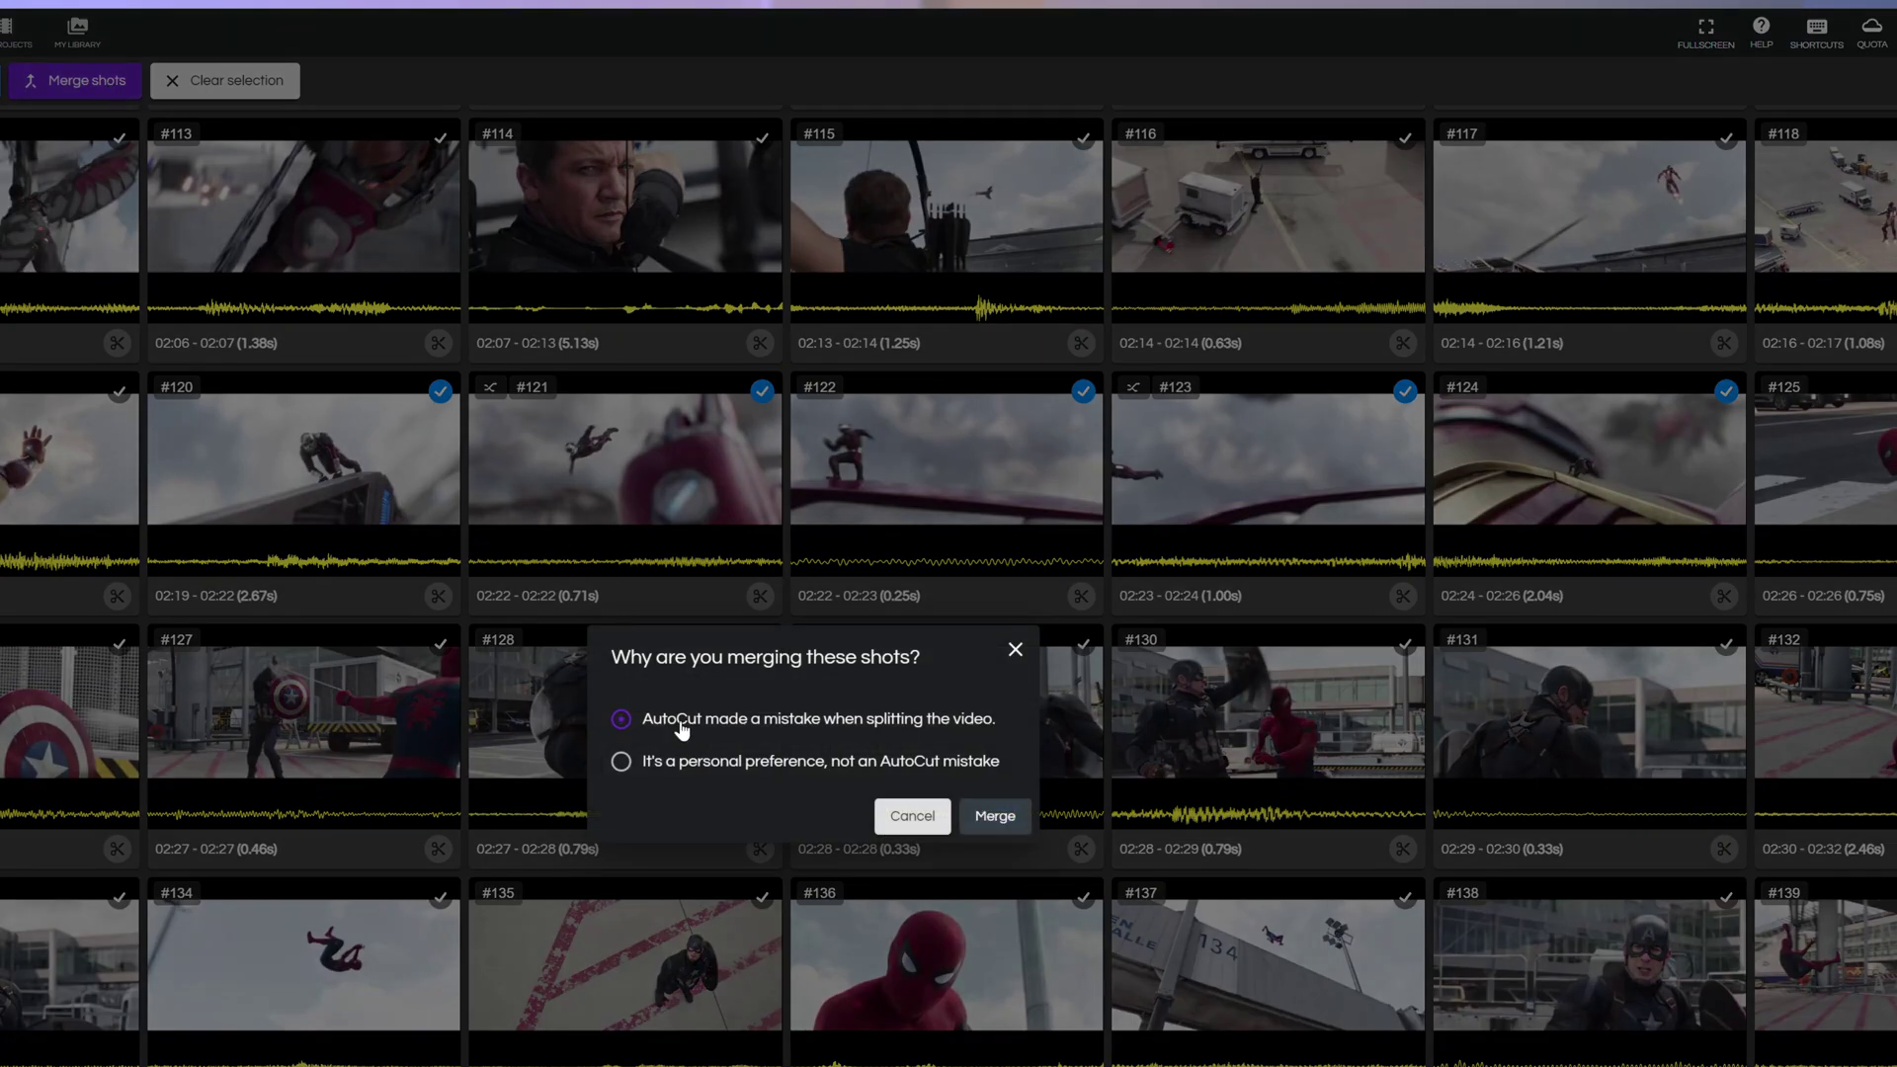
{"action": "left_click", "coordinate": [993, 816]}
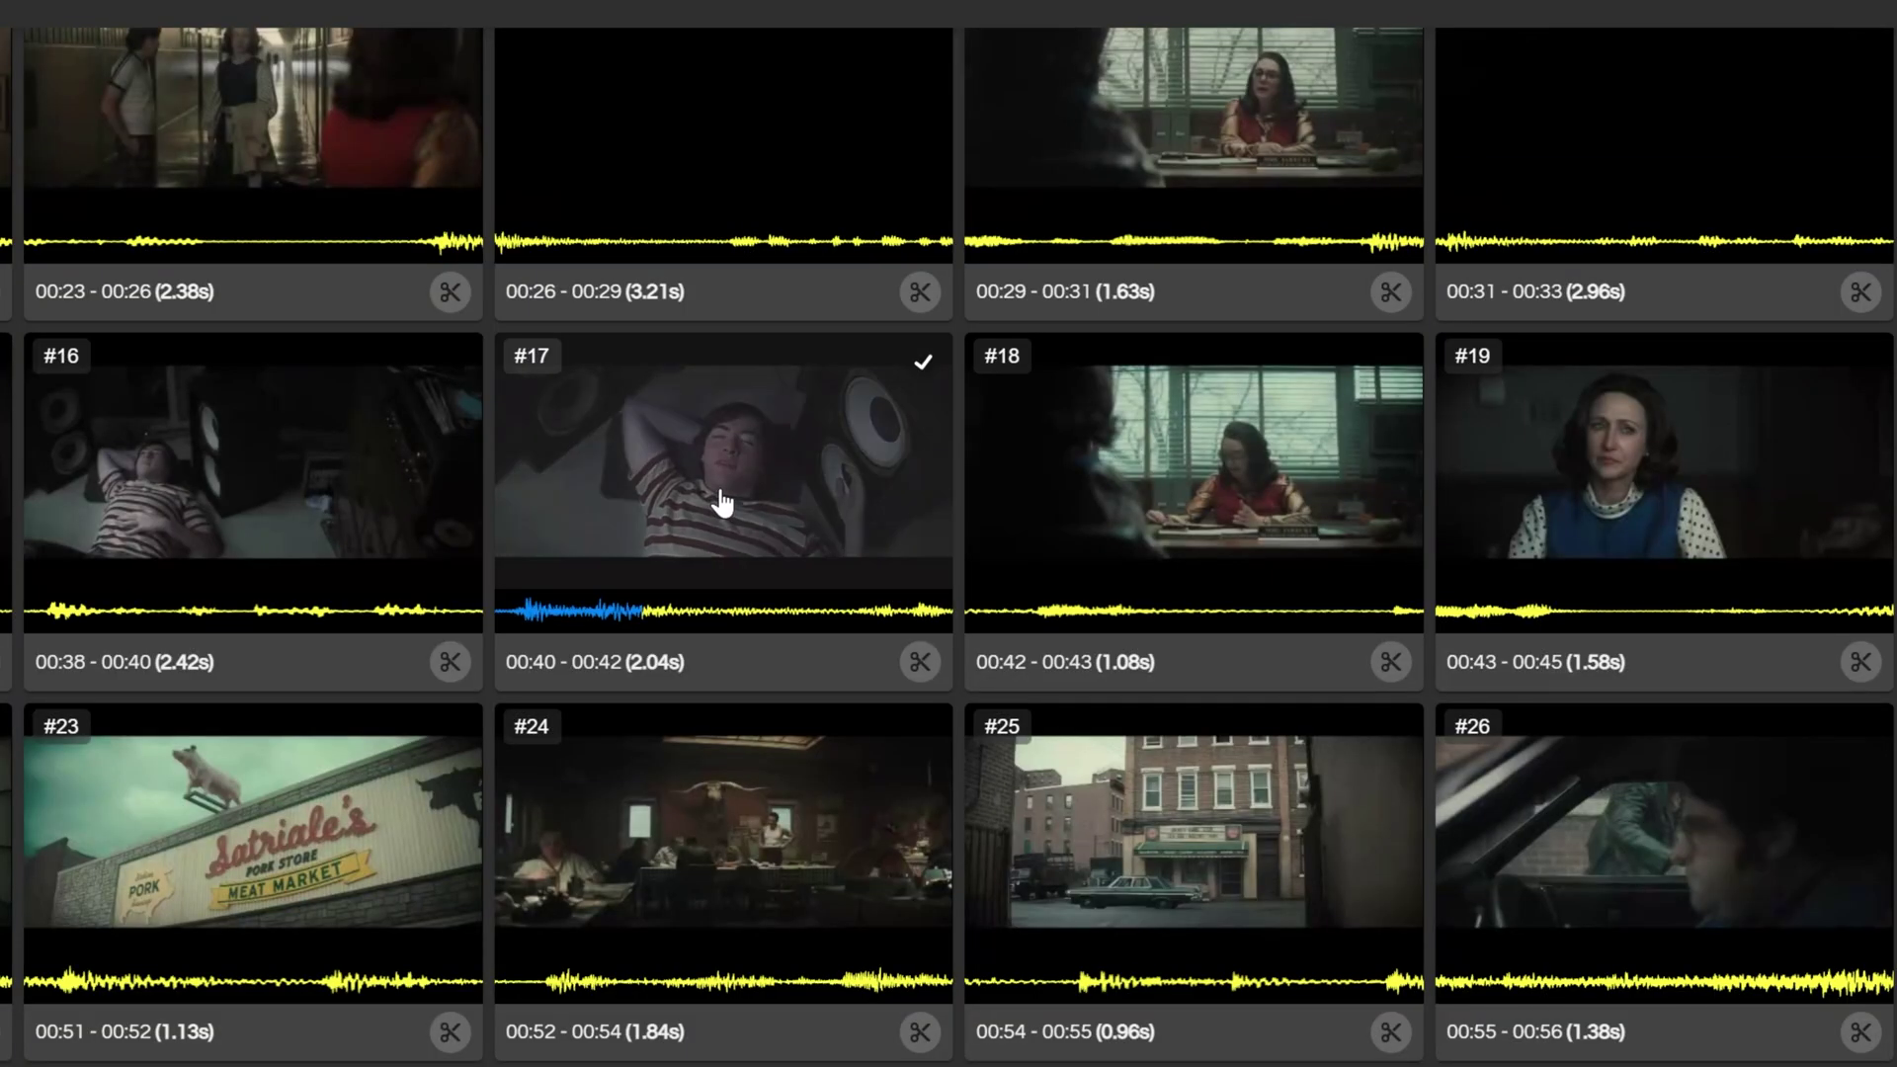
Step: Open Split Shot on shot #17 in the shot list
{"action": "left_click", "coordinate": [921, 666]}
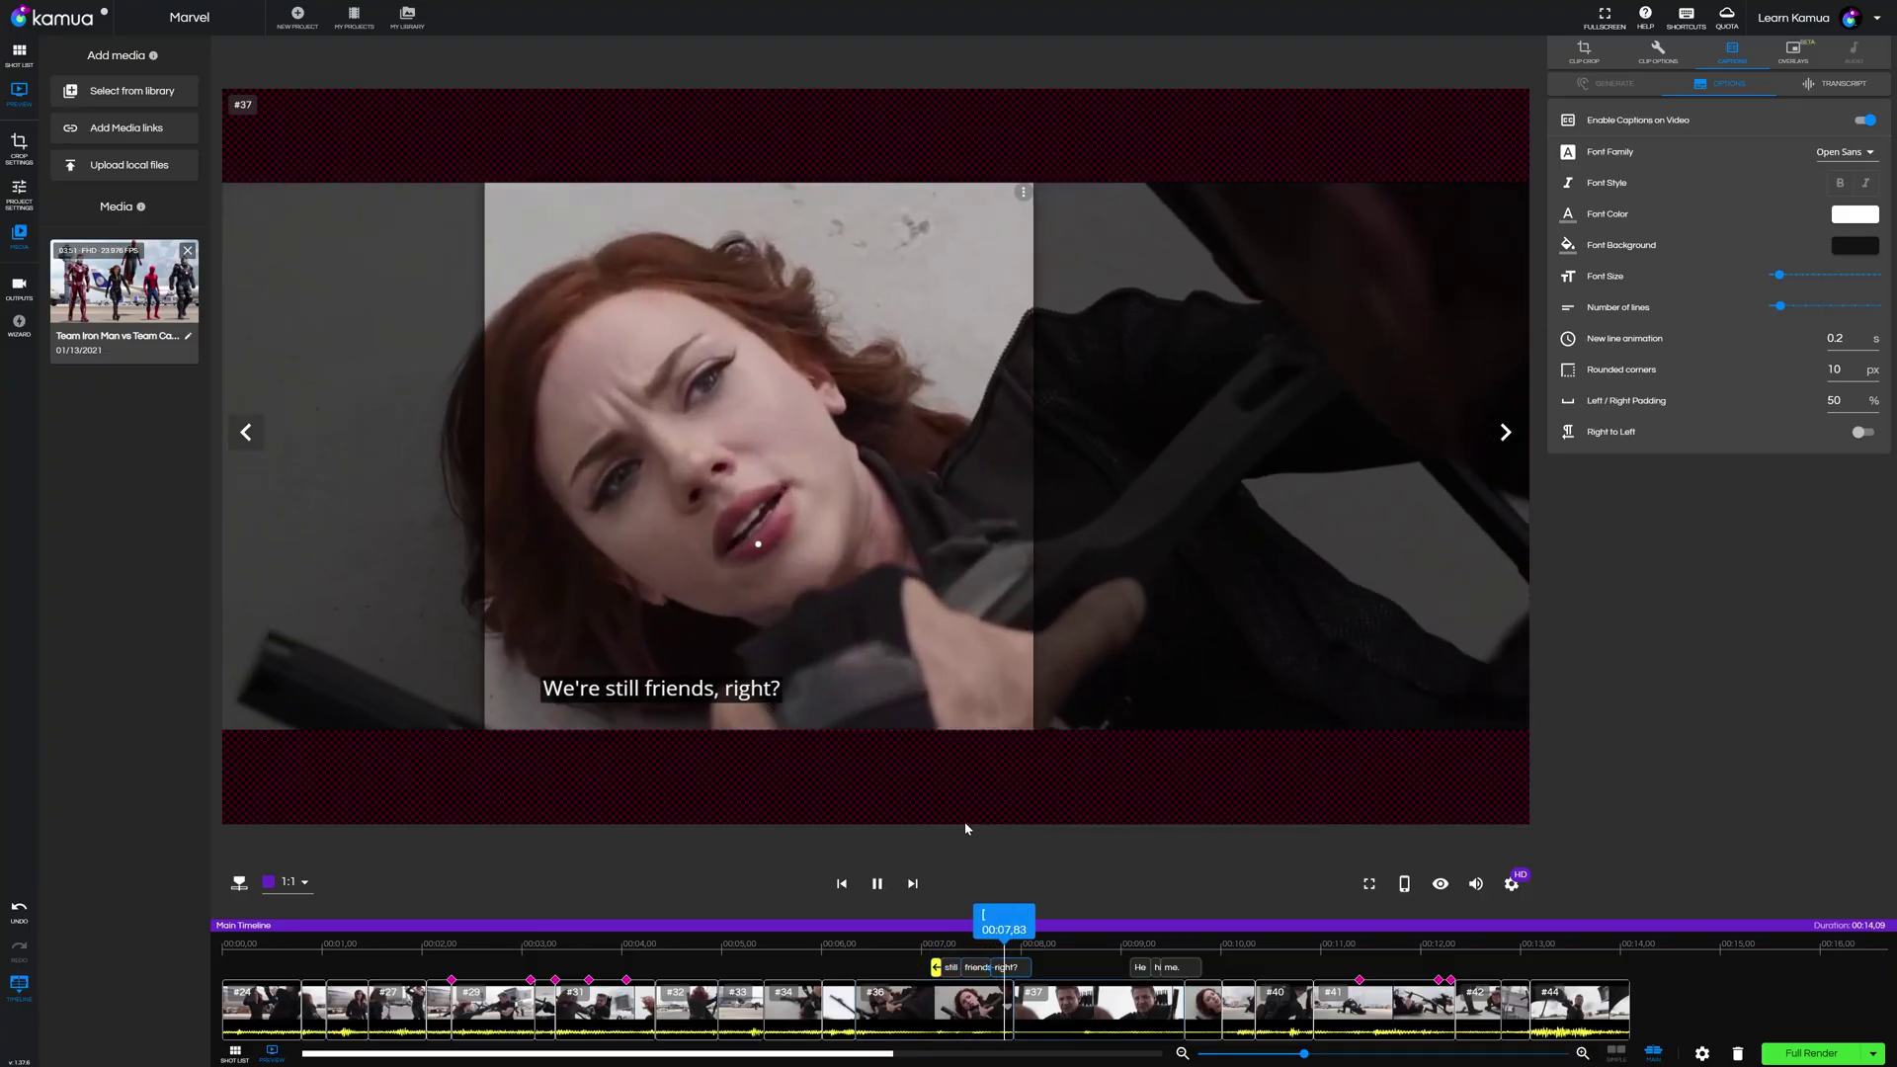
Step: Pause the preview, edit the caption word 'He', and replay the captions from about 00:07
{"action": "key", "text": "space"}
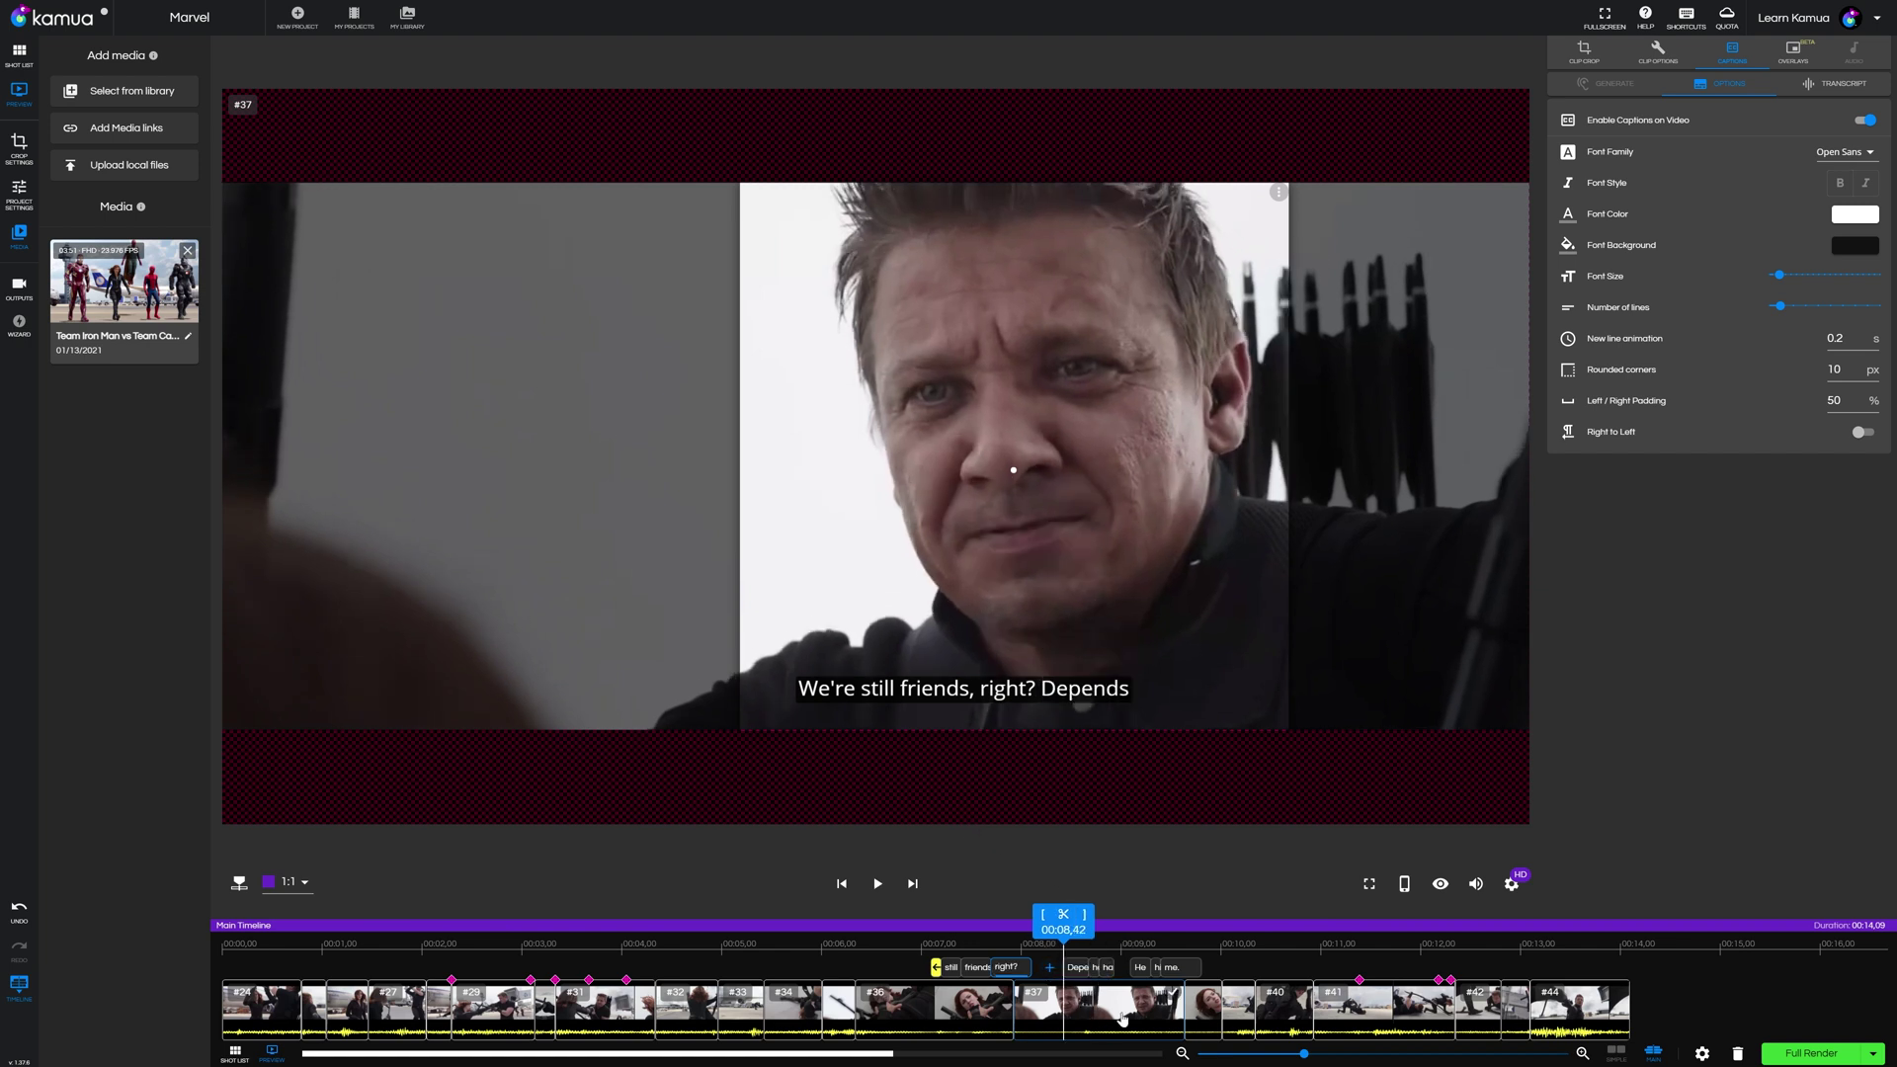
{"action": "left_click", "coordinate": [1137, 961]}
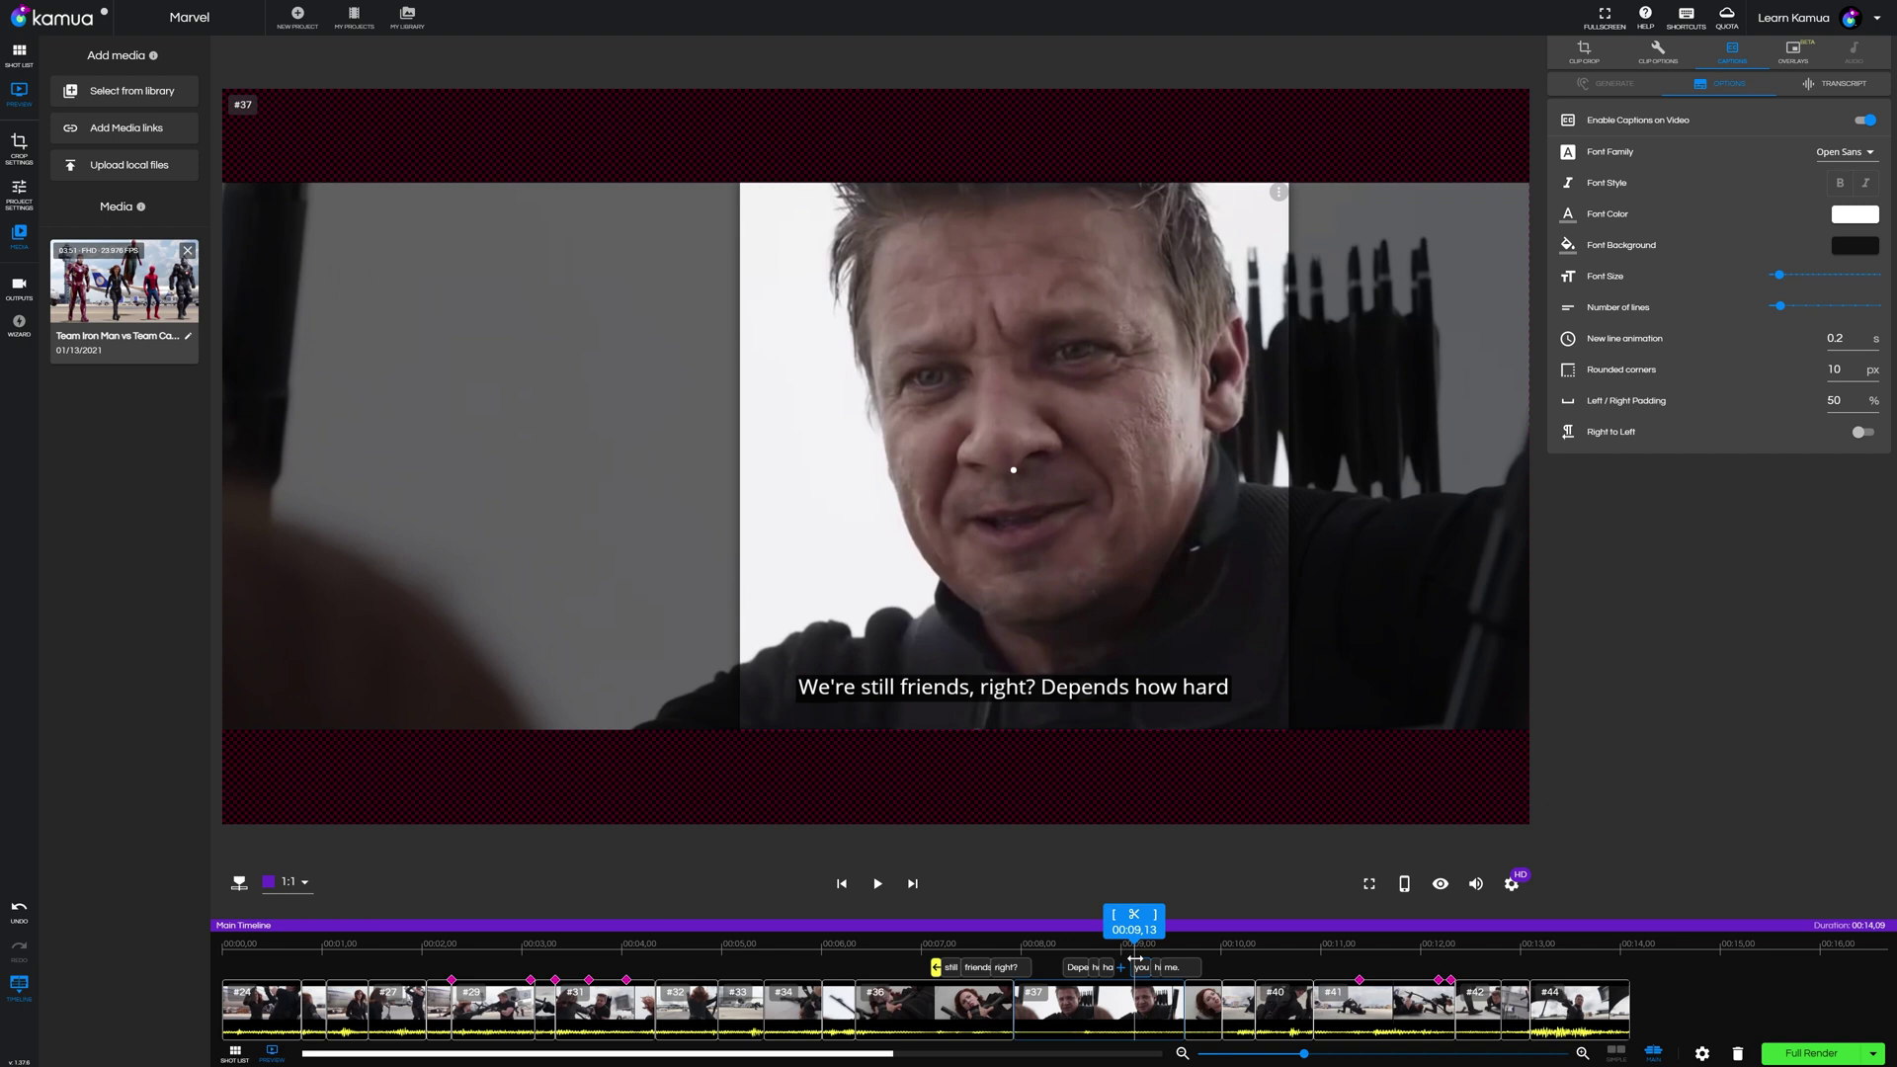
{"action": "left_click", "coordinate": [967, 947]}
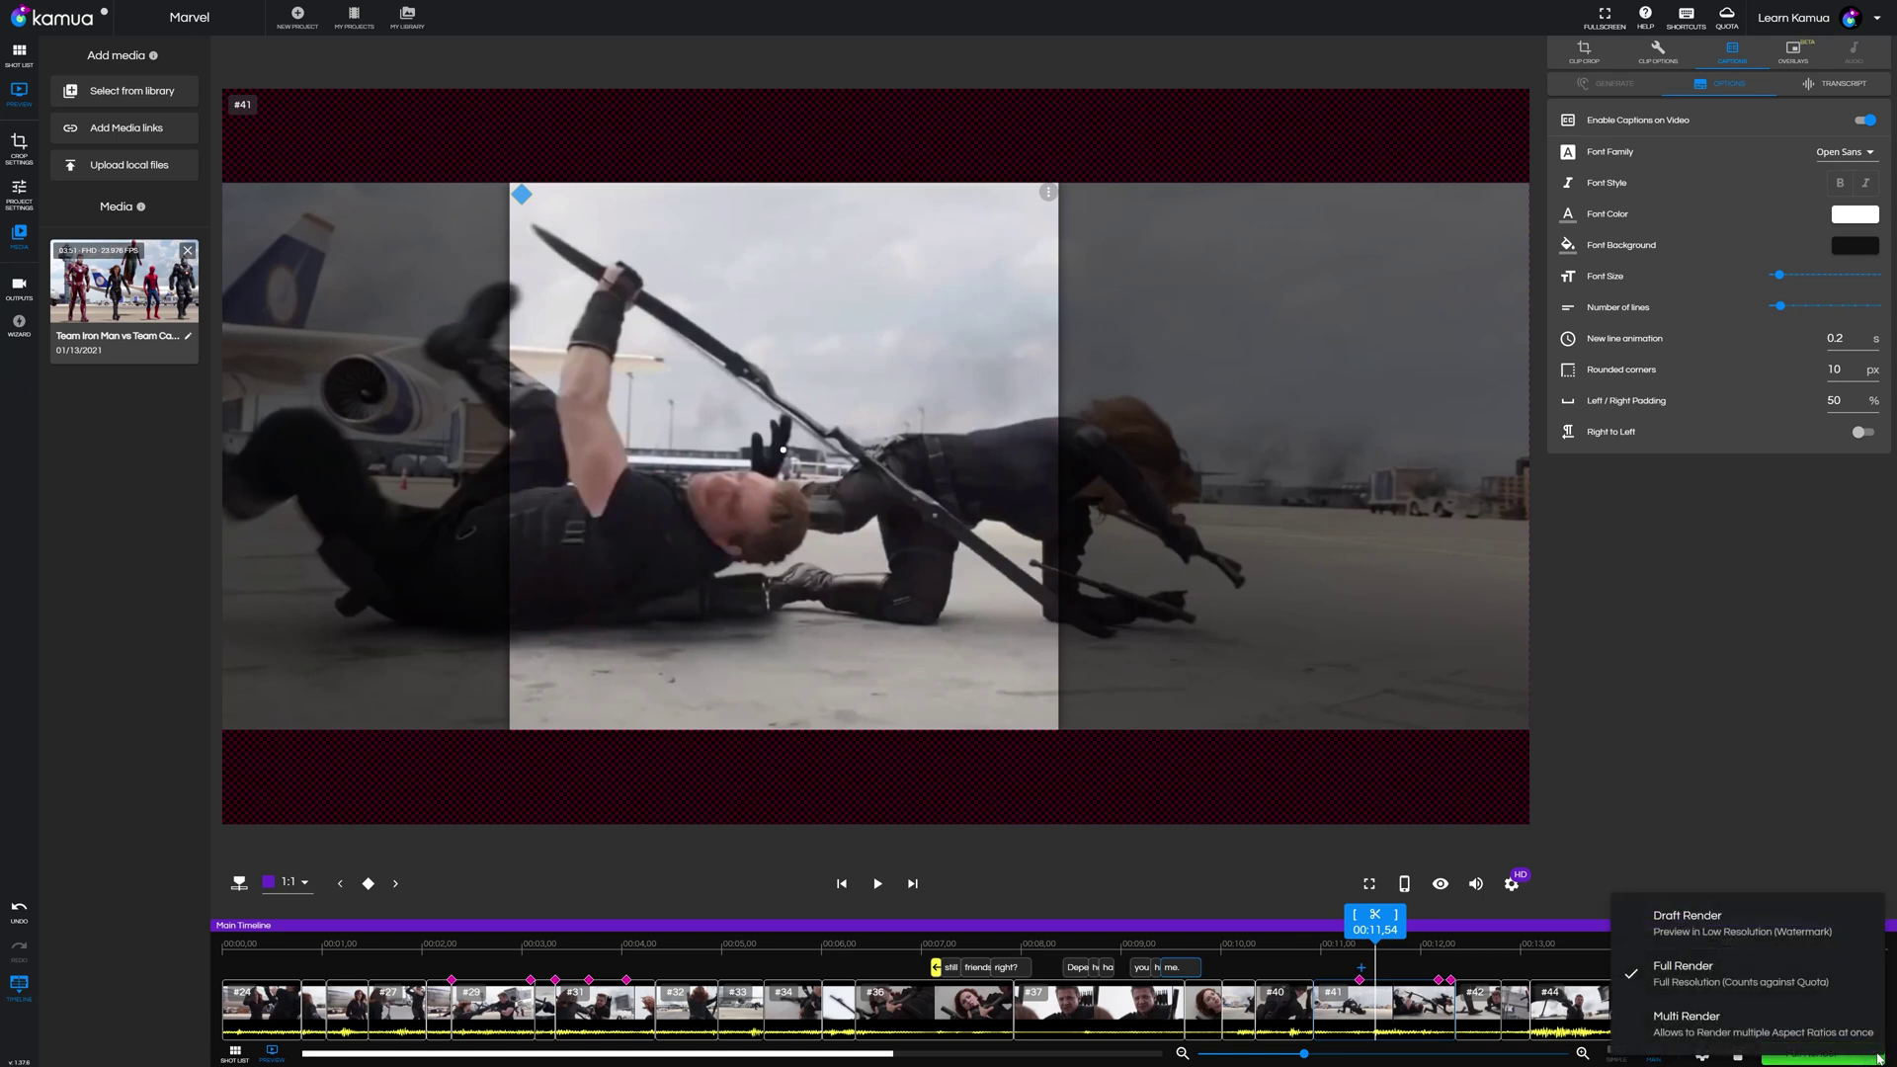
Step: Draft-render the Marvel edit, then multi-render it in 1:1, 16:9, 9:16 and 4:5
{"action": "left_click", "coordinate": [1798, 929]}
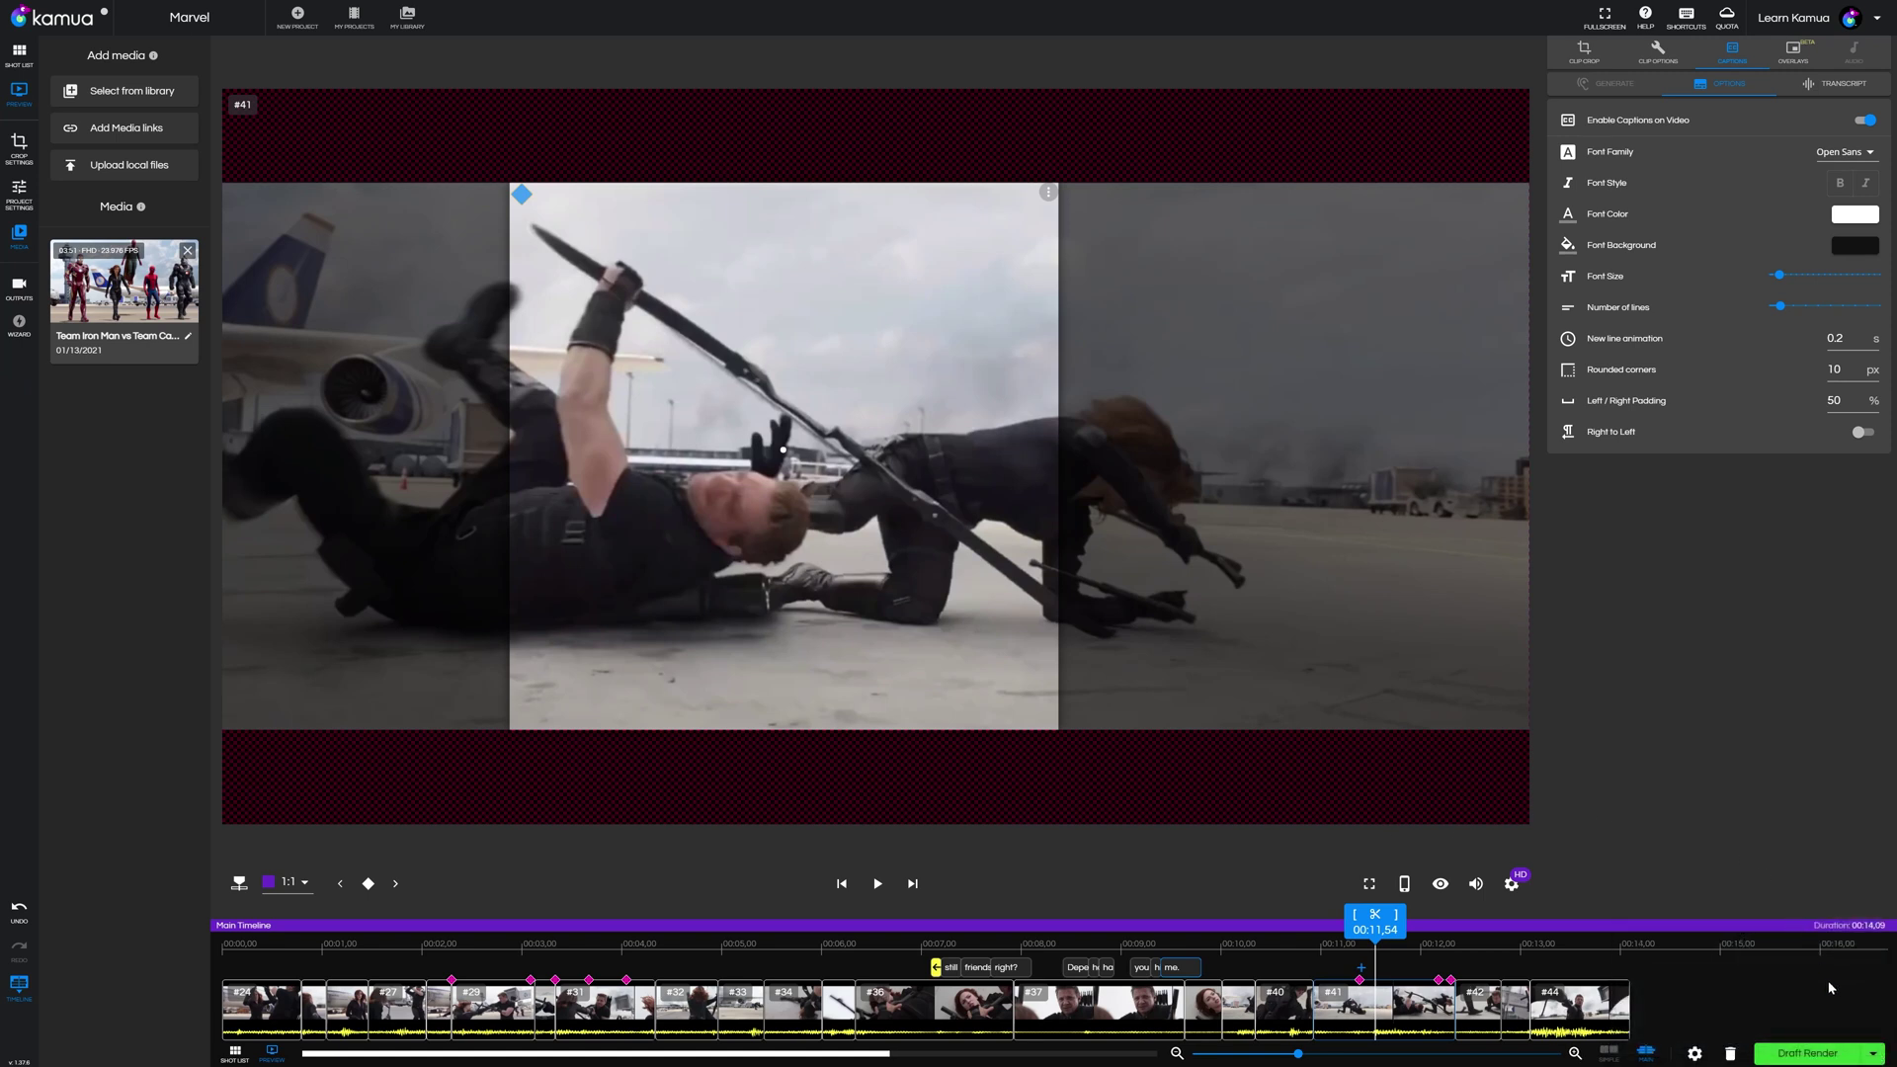
{"action": "left_click", "coordinate": [1836, 1059]}
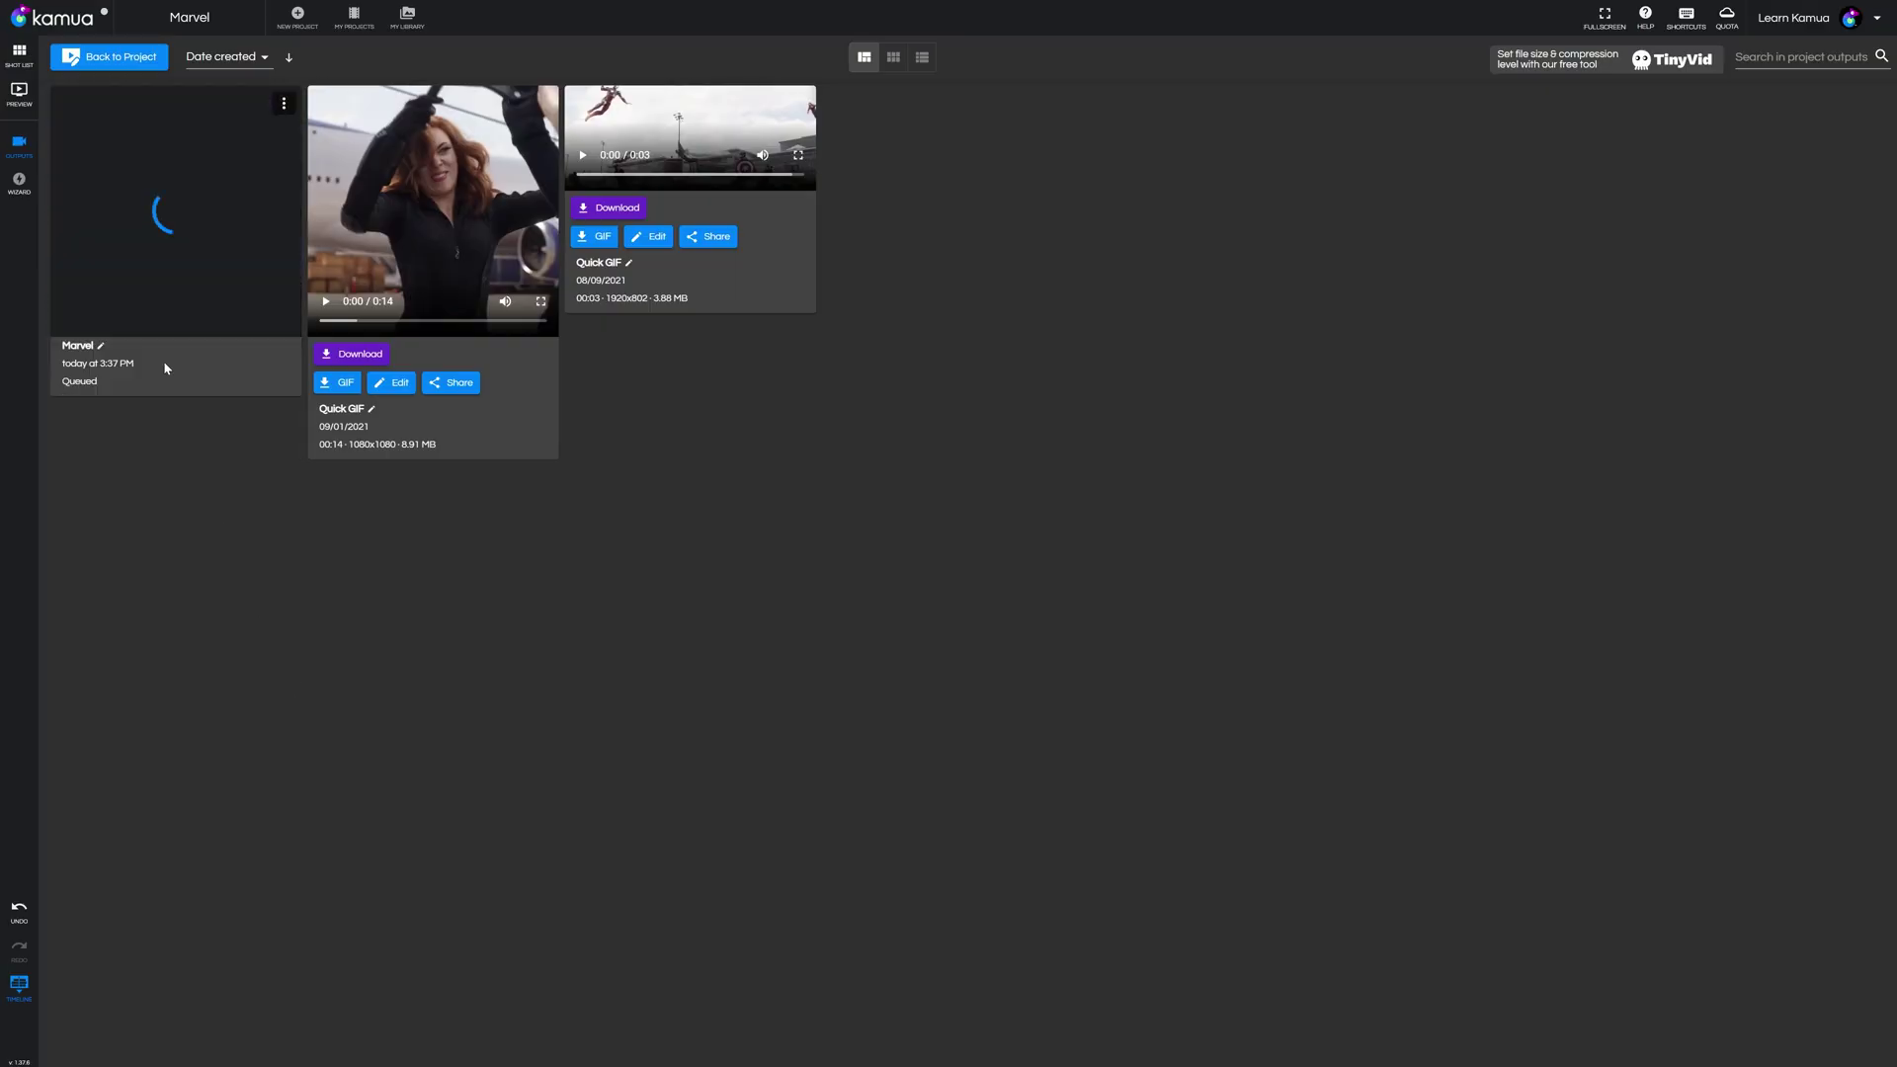
{"action": "left_click", "coordinate": [99, 57]}
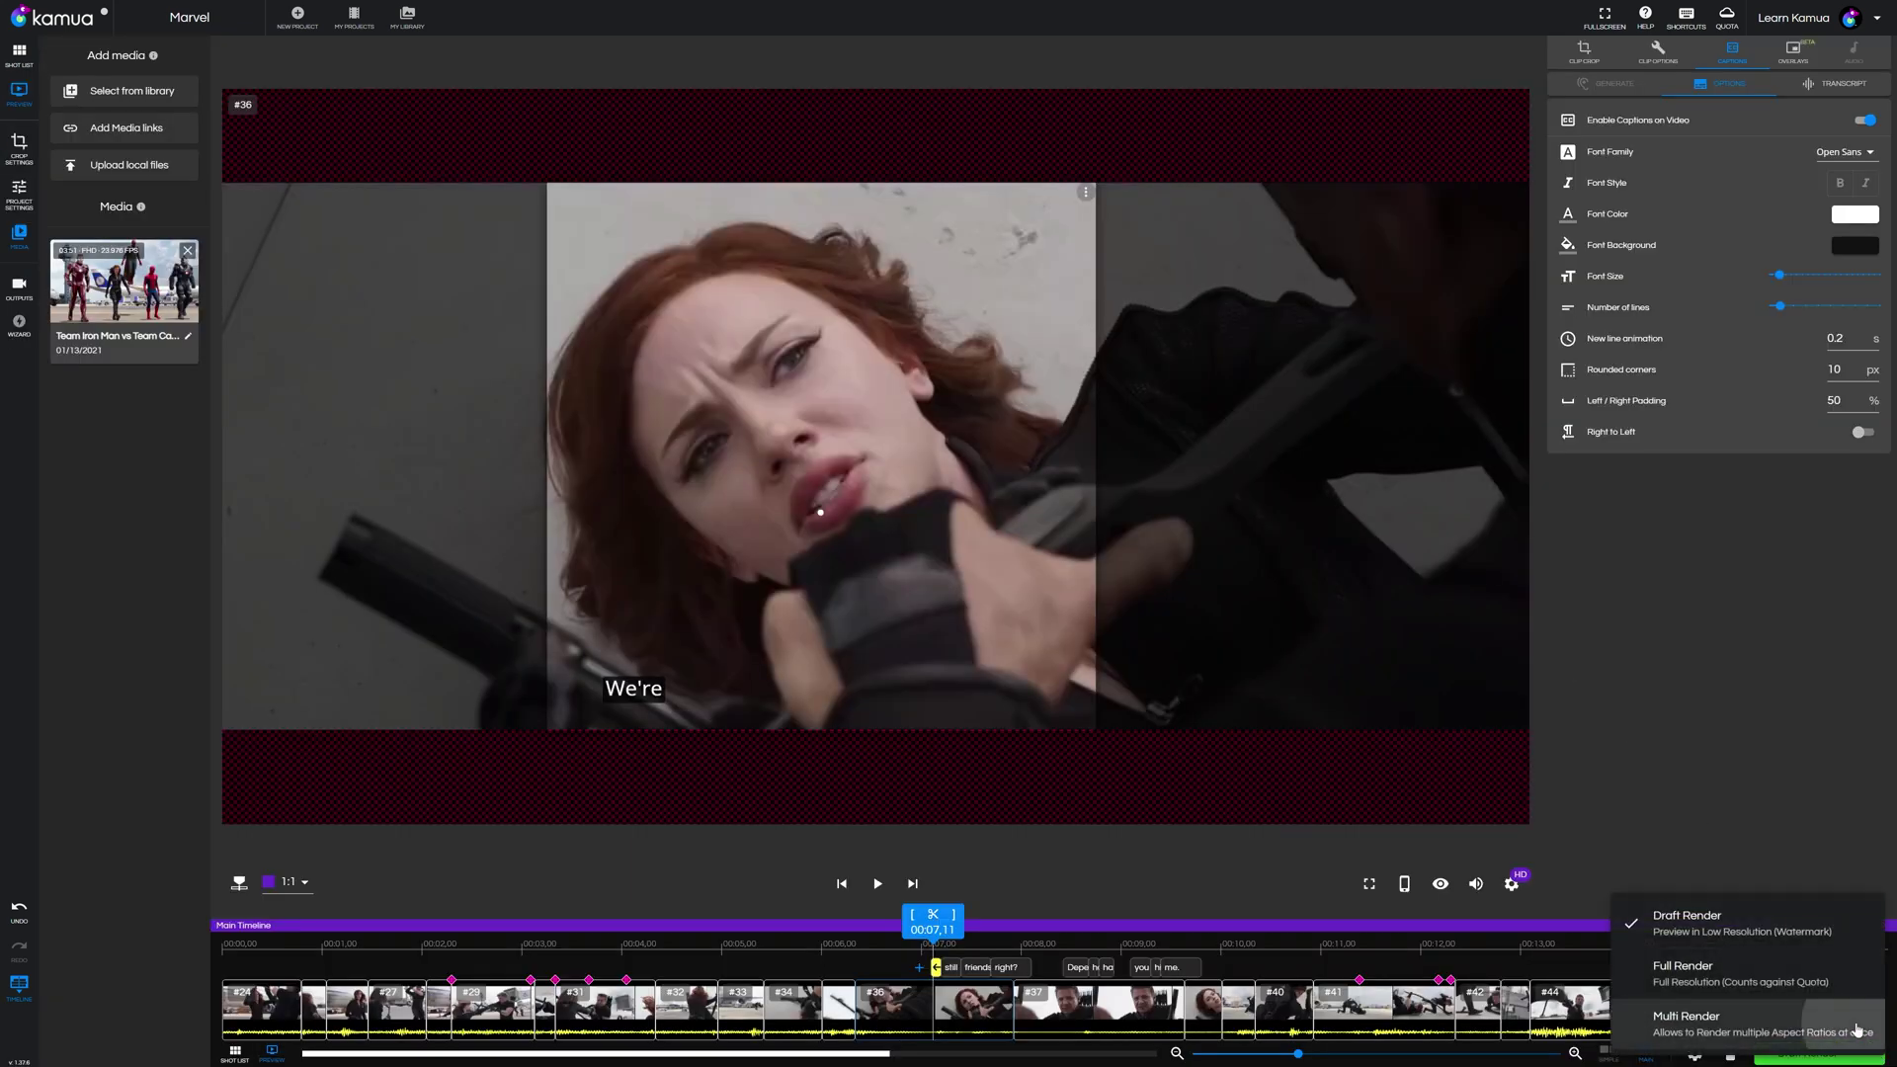
{"action": "left_click", "coordinate": [1831, 1054]}
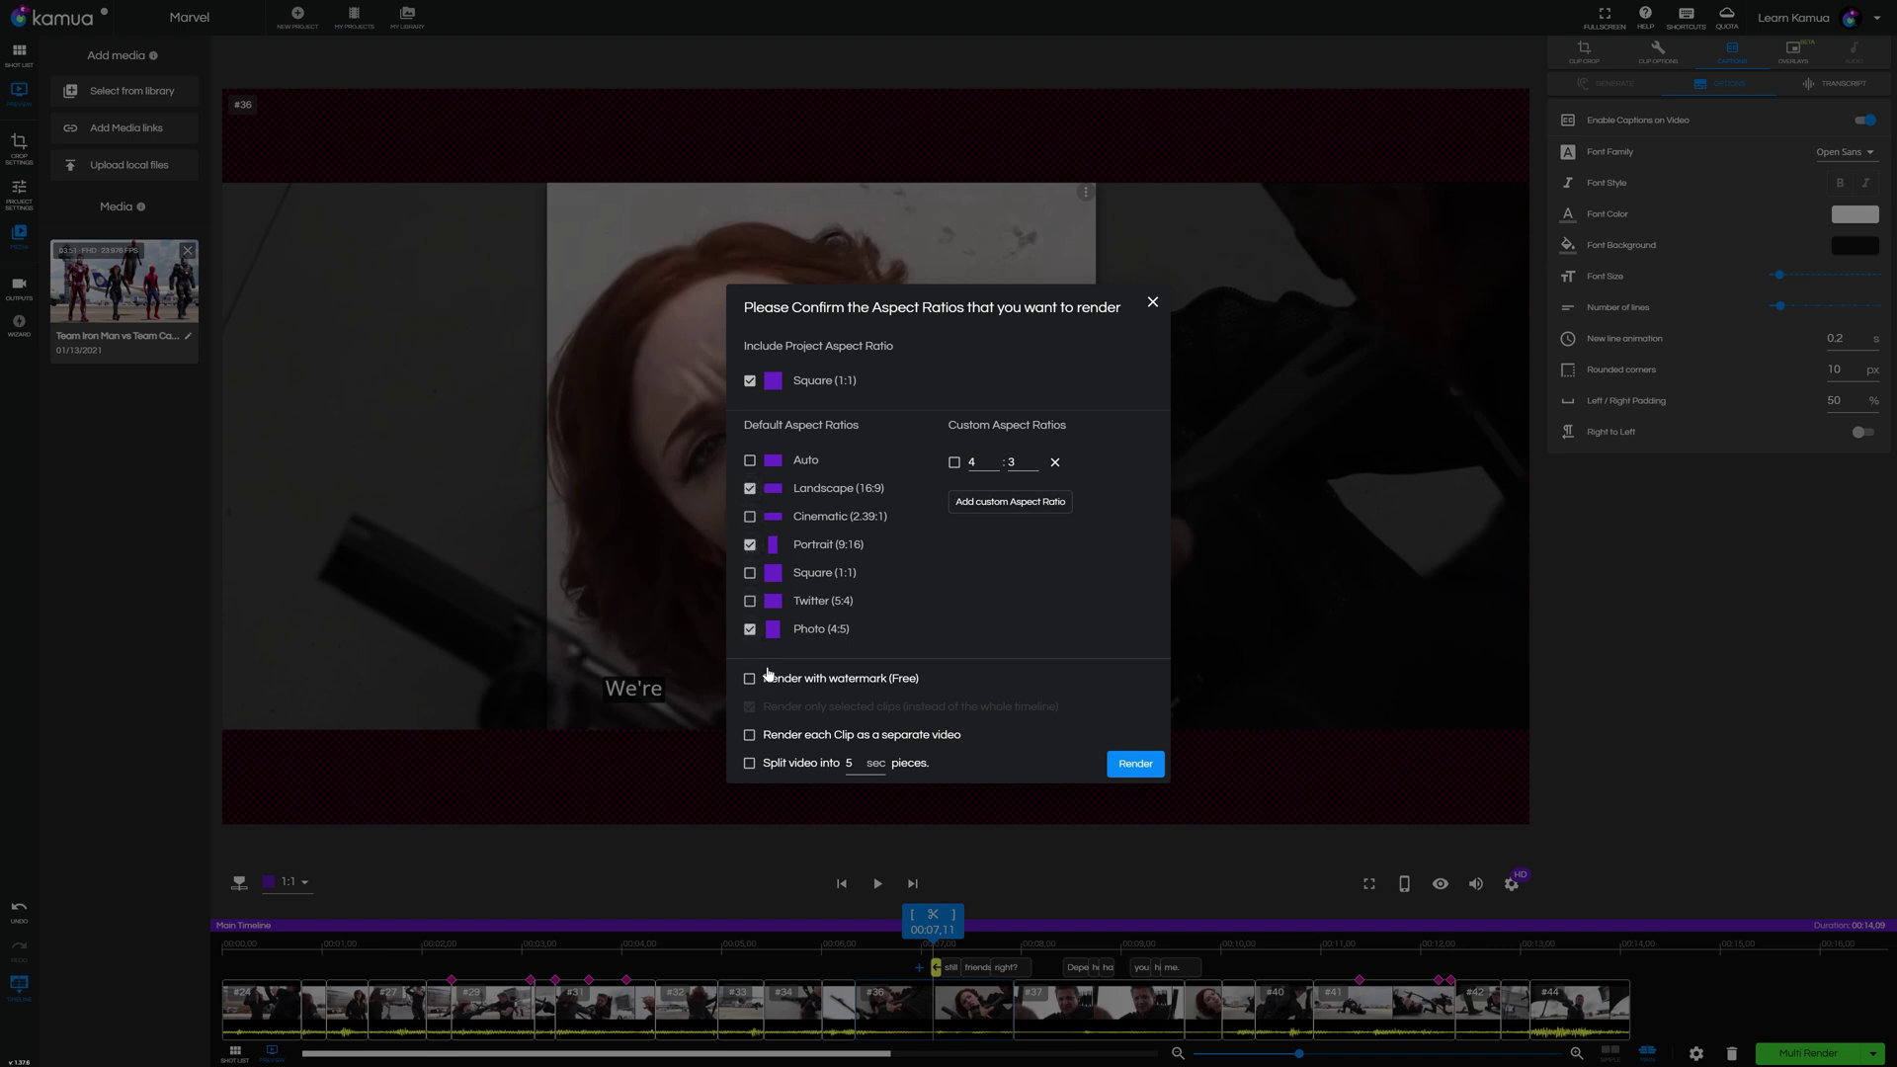
{"action": "left_click", "coordinate": [1119, 763]}
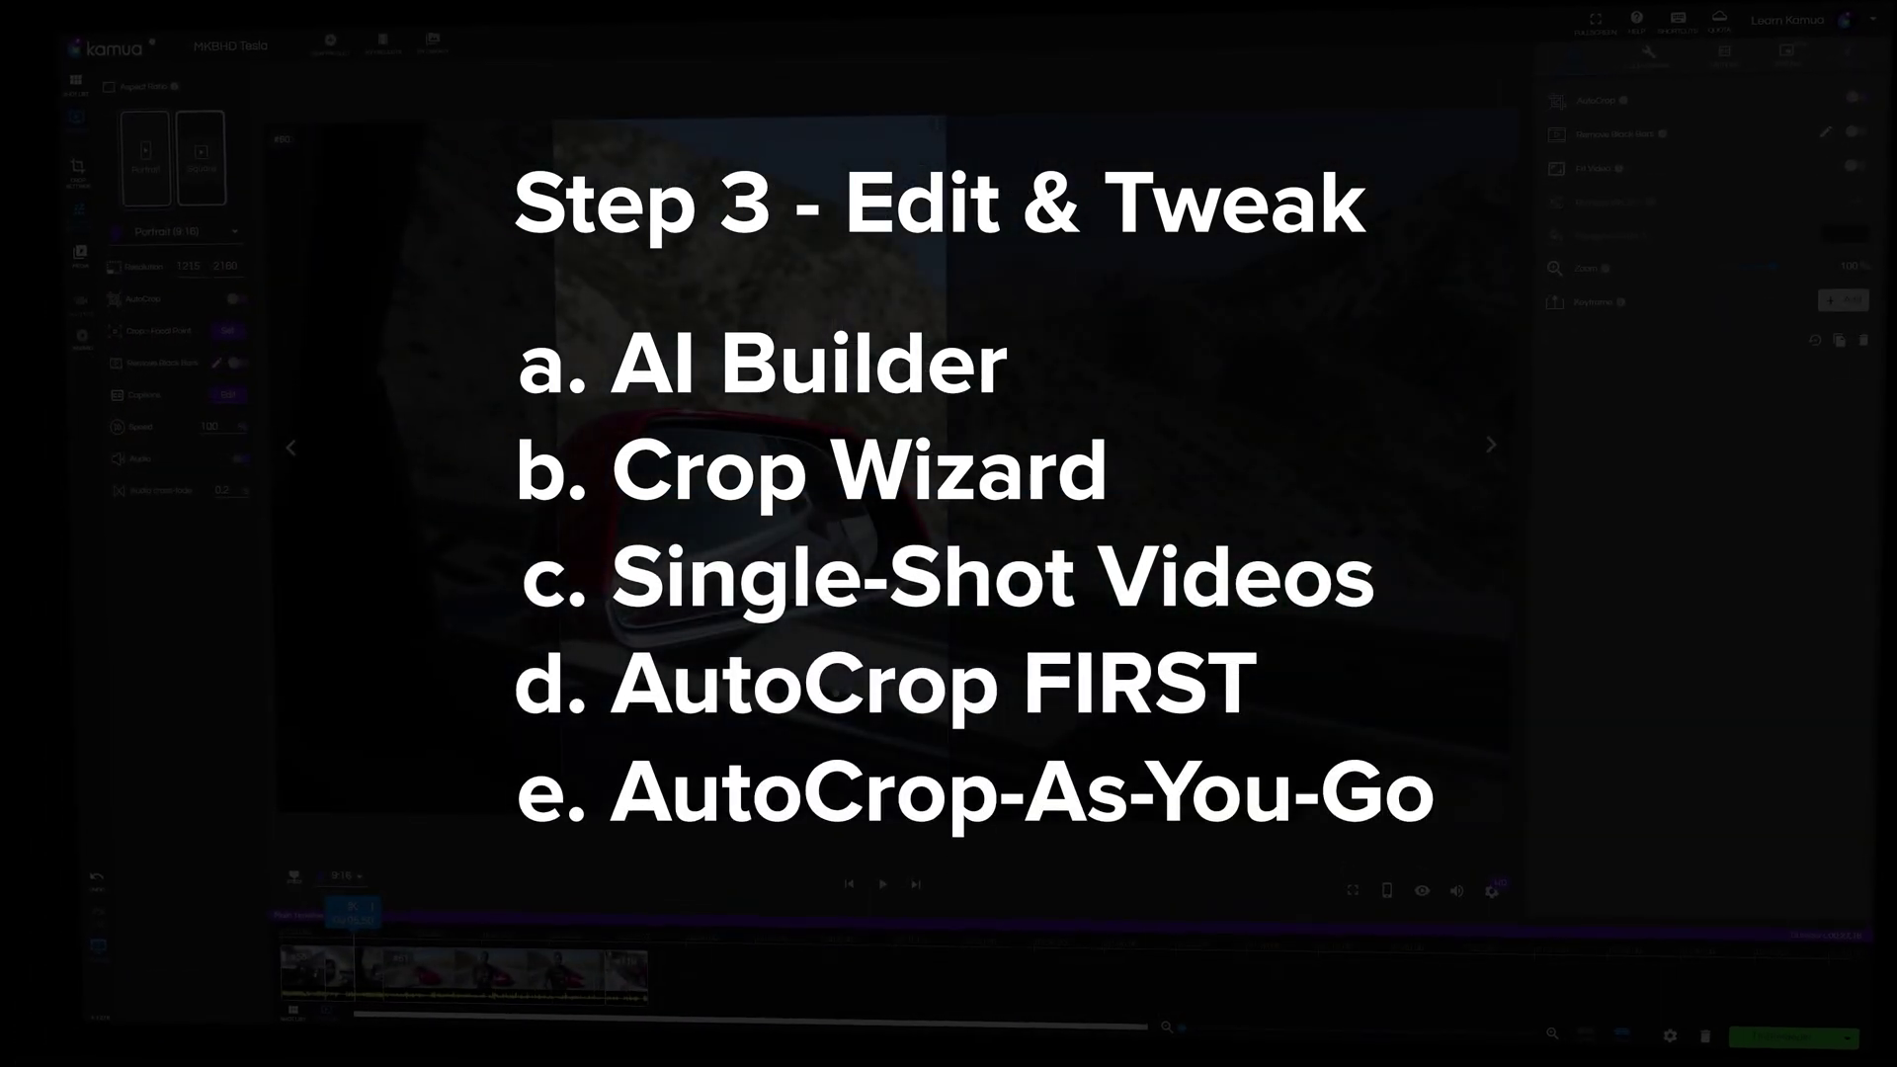
Step: Start playing the preview video
{"action": "left_click", "coordinate": [882, 885]}
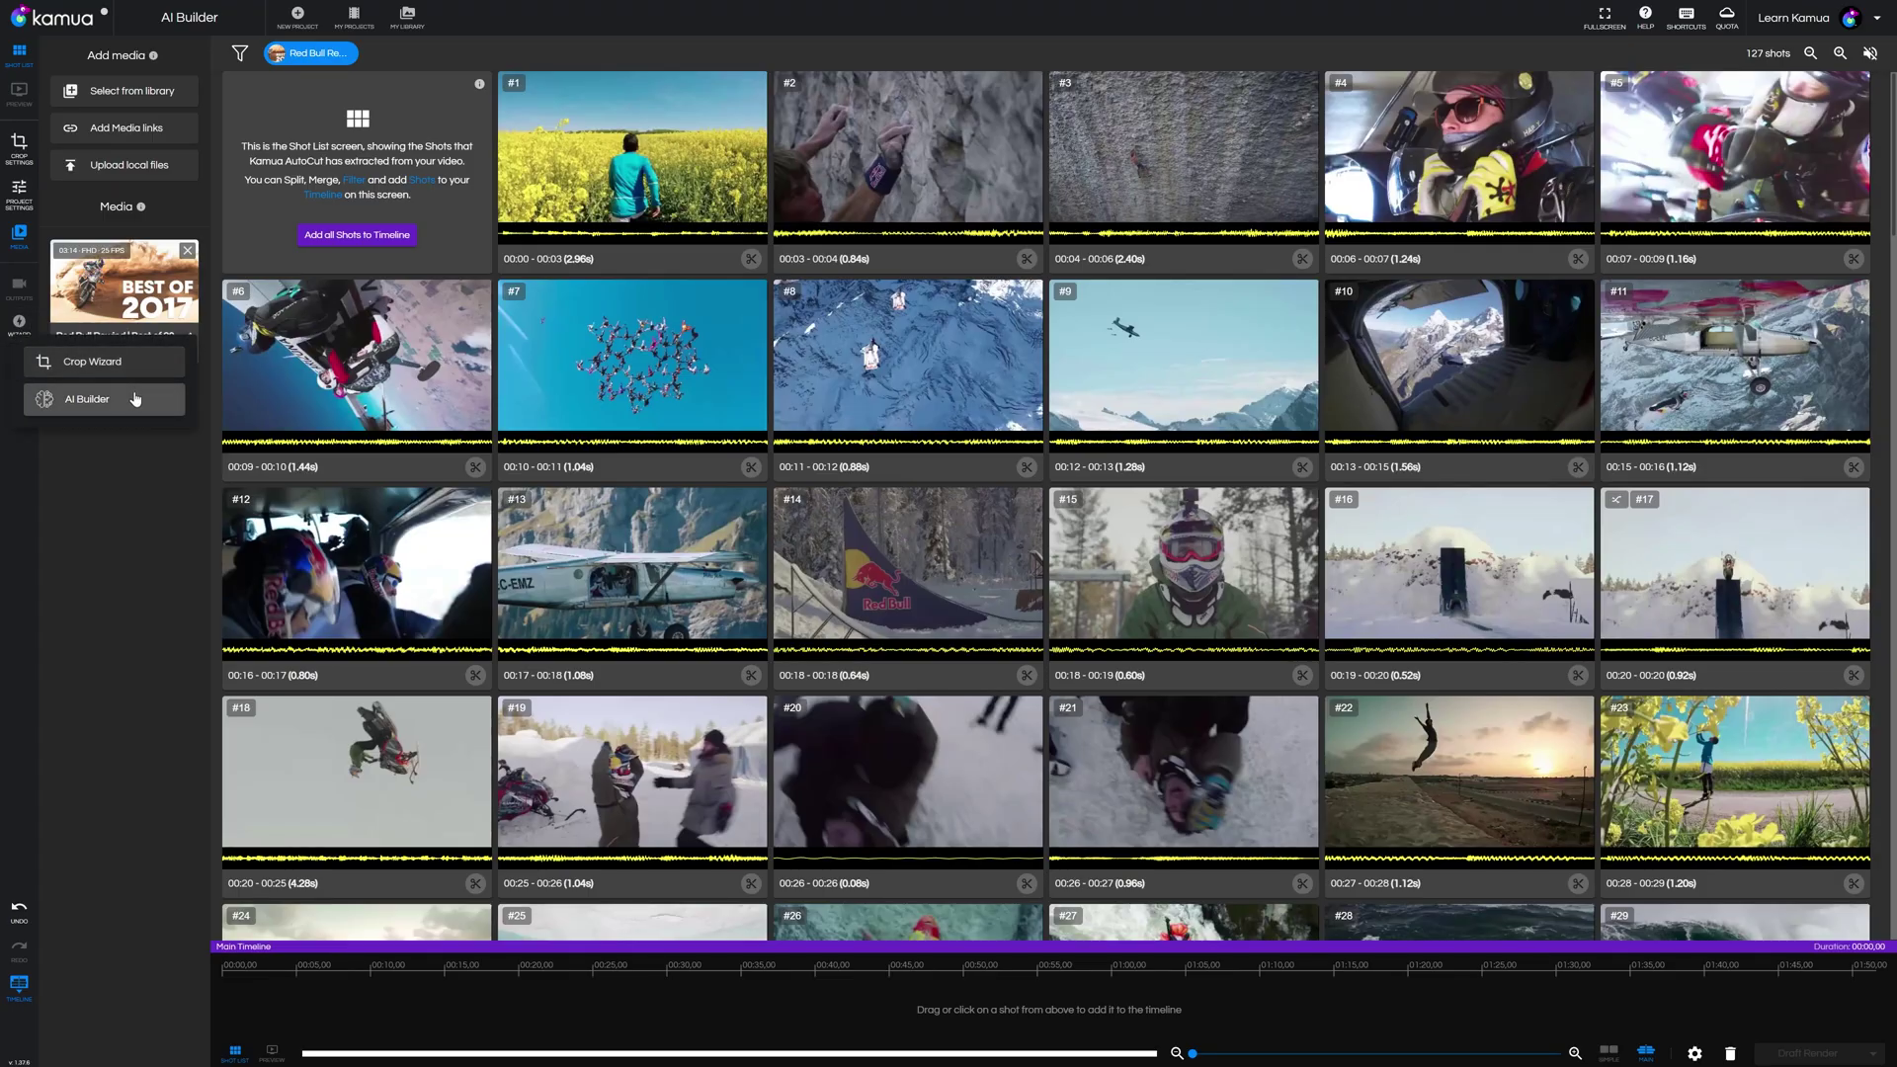
Step: Run AI Builder at Square 1:1, 10-second duration, shuffled scenes and 10 variants
{"action": "left_click", "coordinate": [136, 398]}
{"action": "left_click", "coordinate": [1243, 242]}
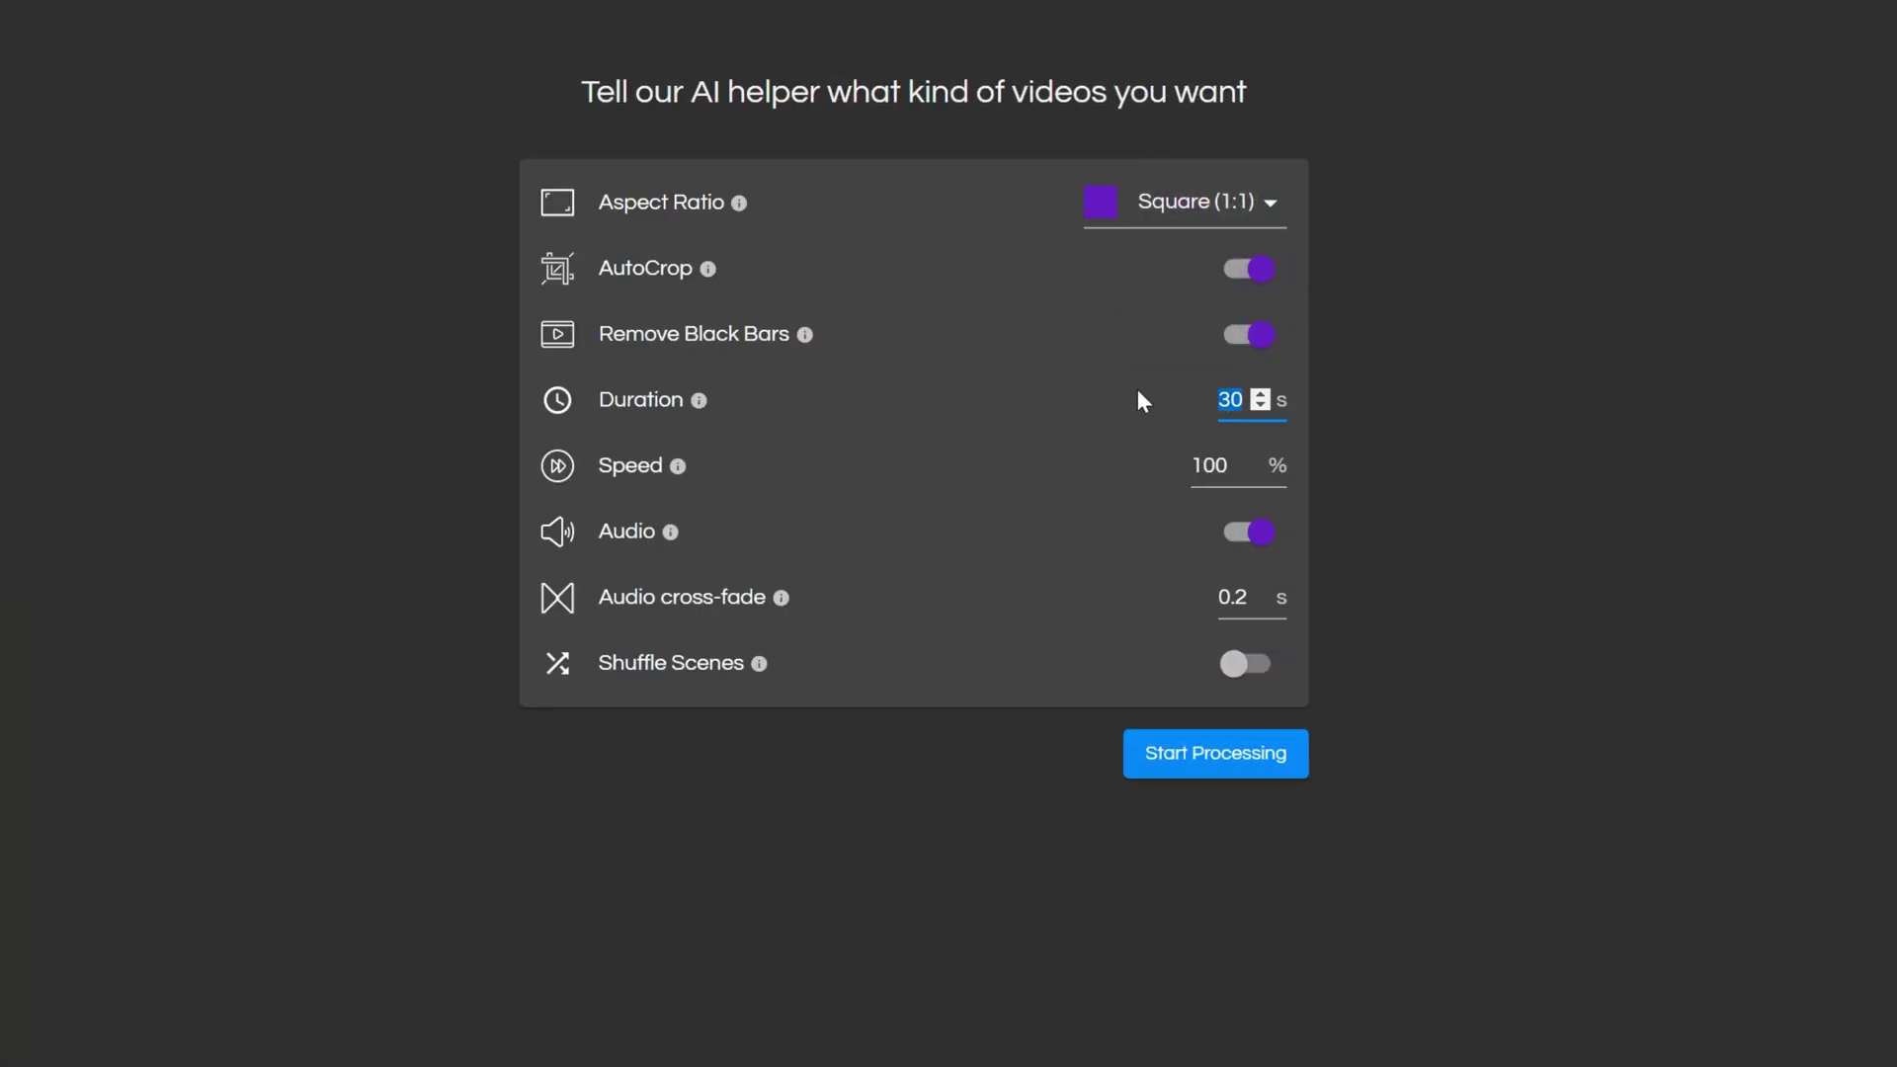
{"action": "type", "text": "10"}
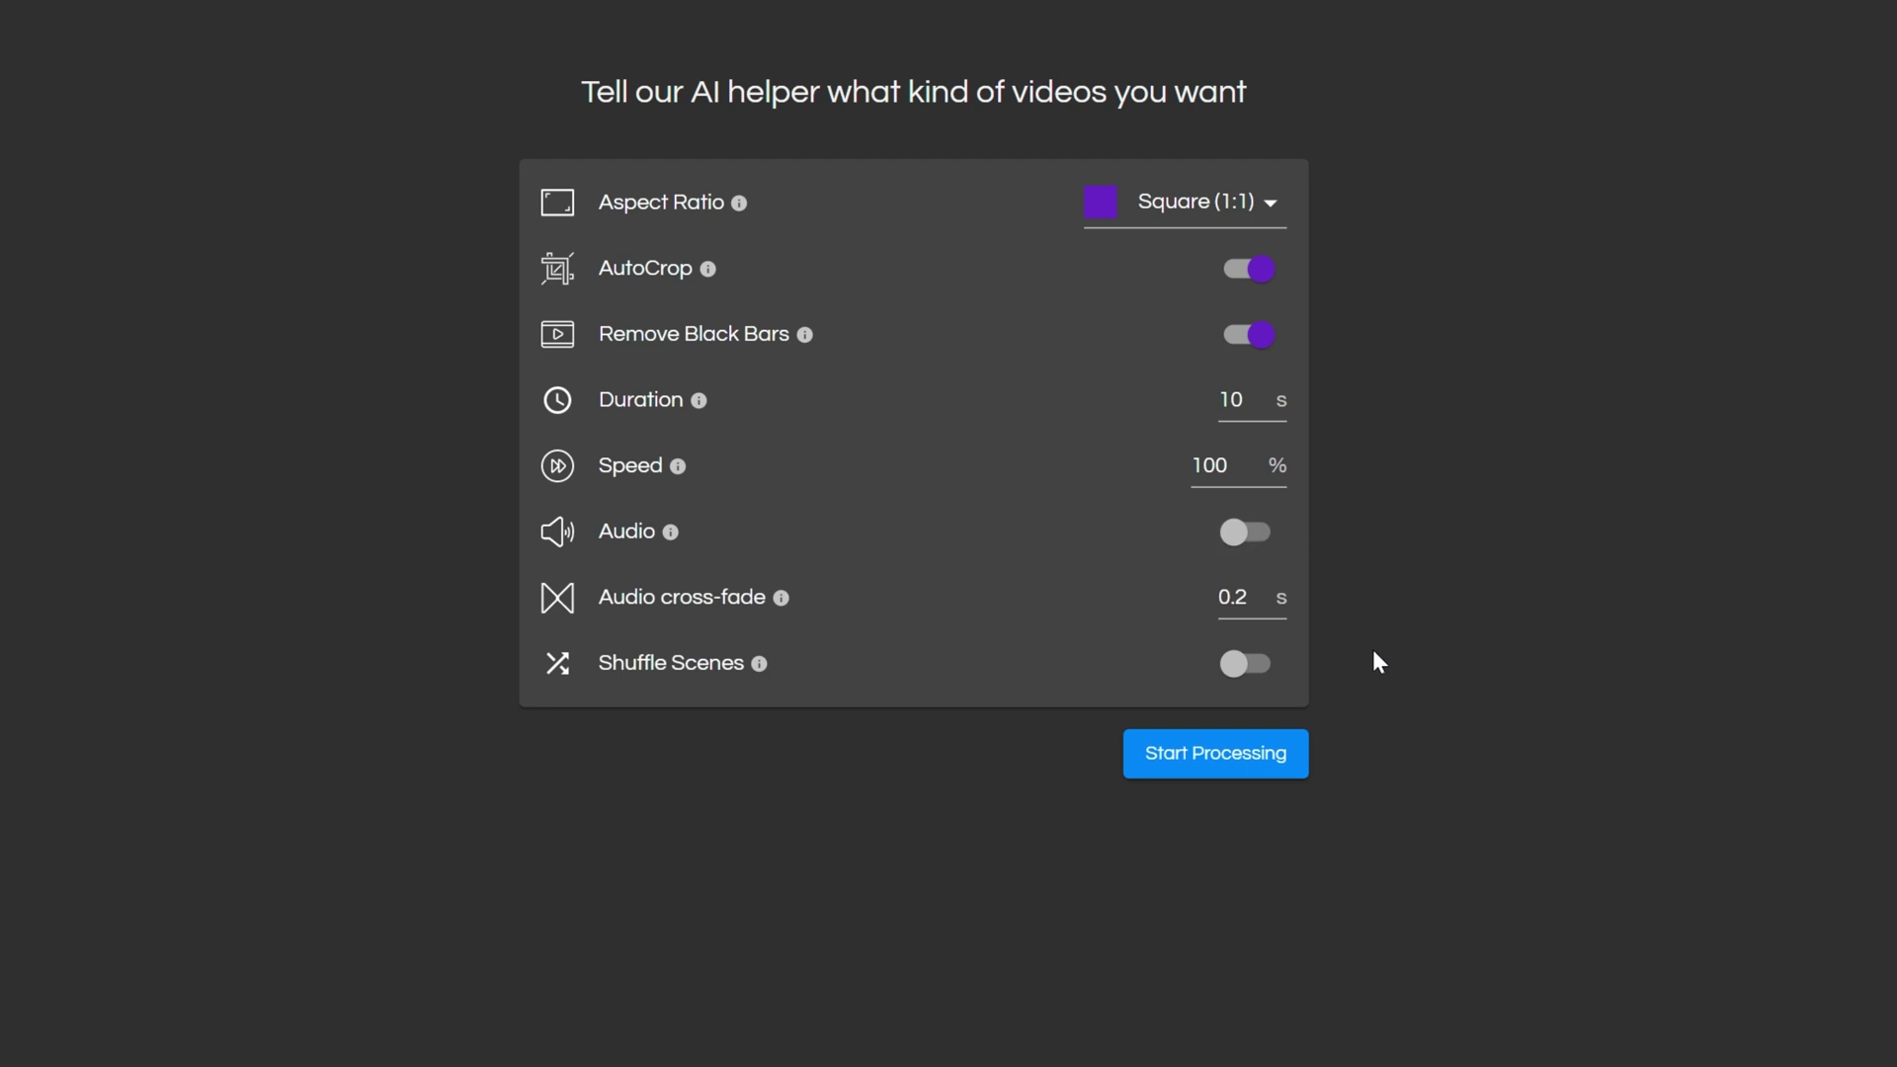
{"action": "left_click", "coordinate": [1245, 663]}
{"action": "type", "text": "0"}
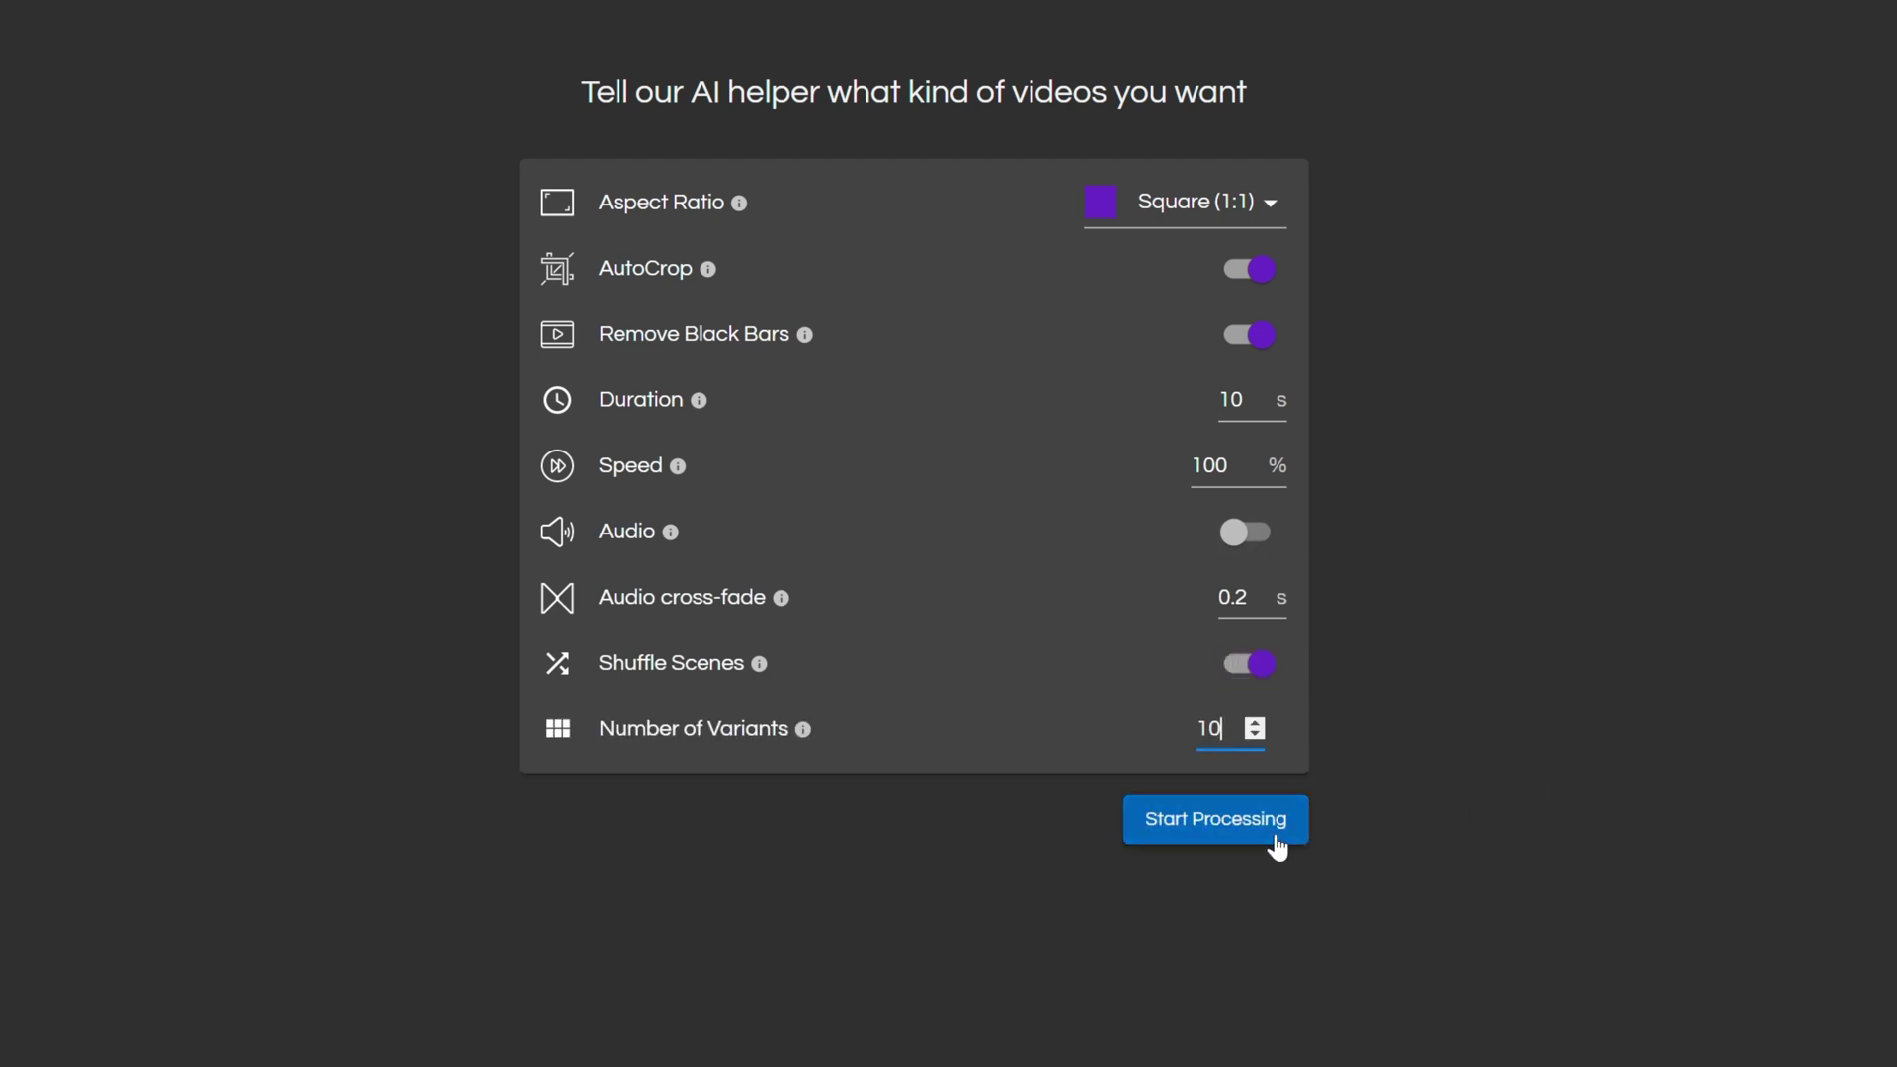
{"action": "left_click", "coordinate": [1271, 835]}
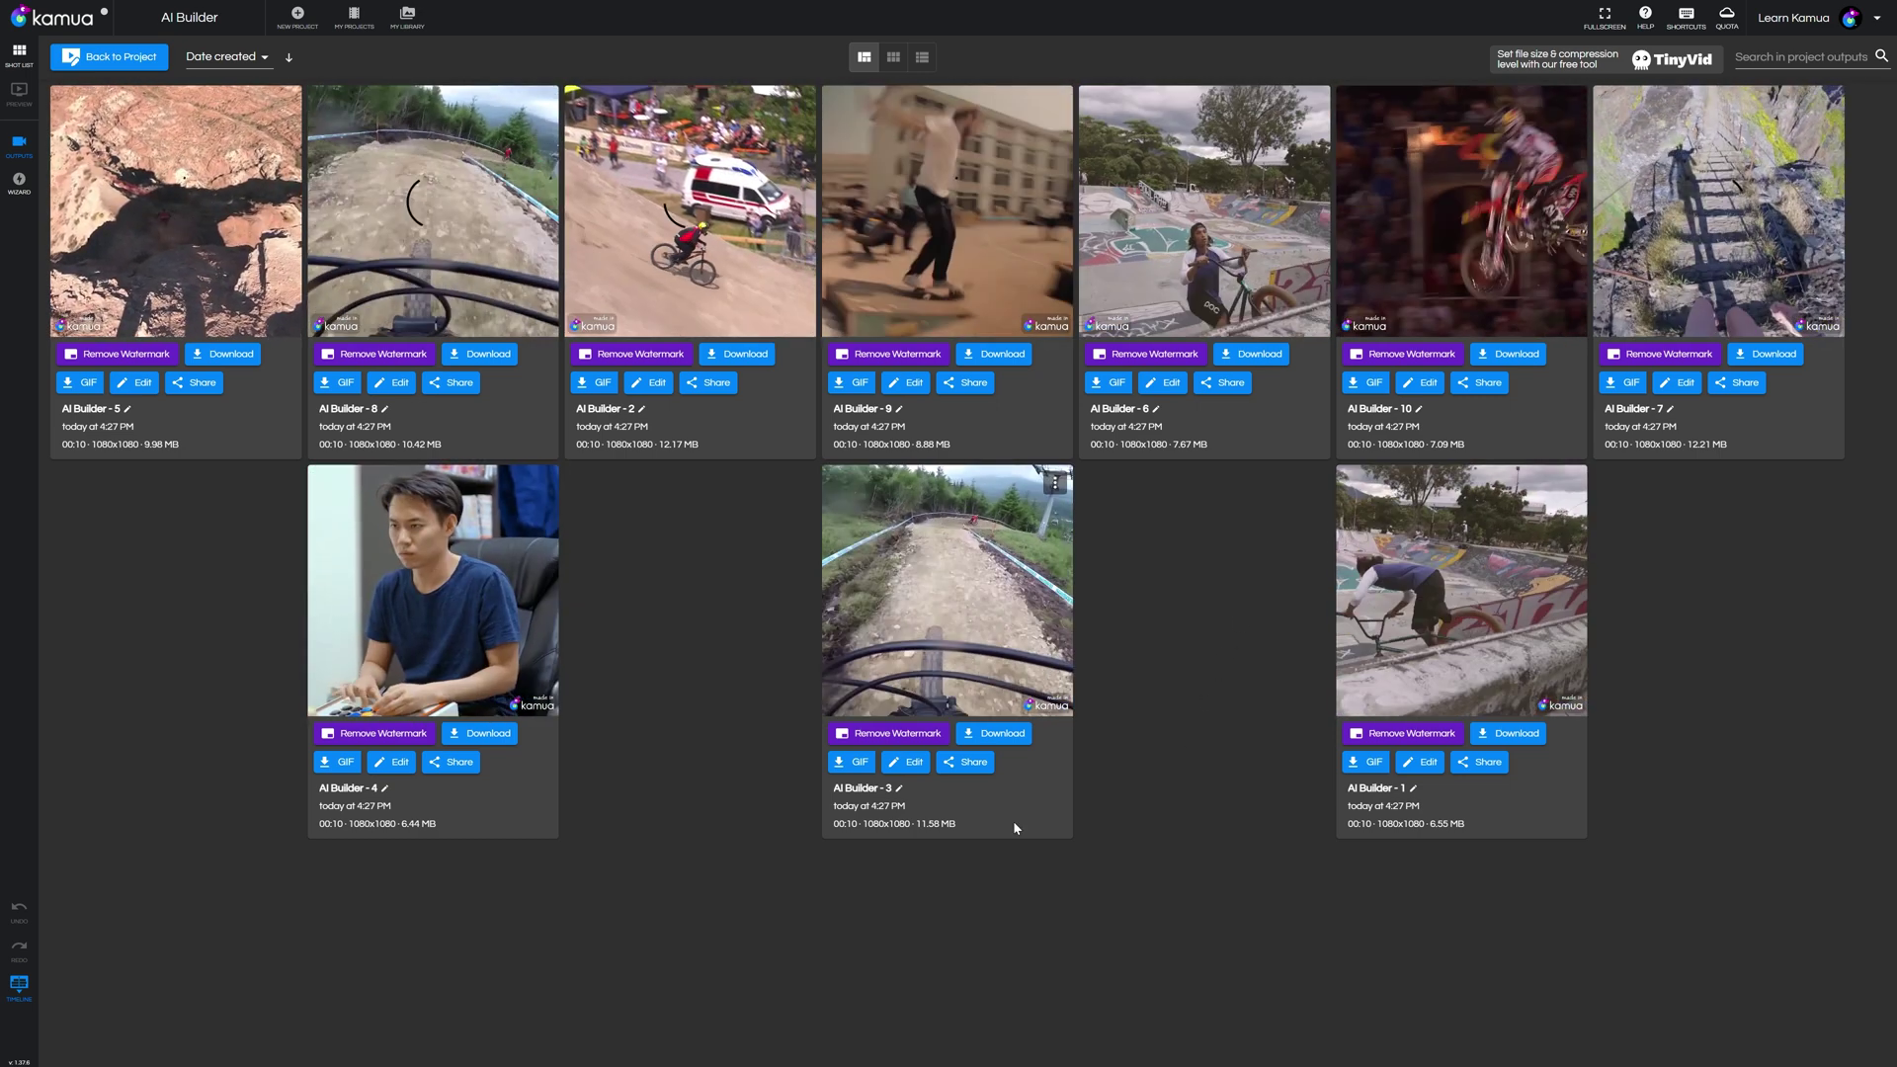
Step: Continue editing from an AI Builder output, overwriting the current session with its clips
{"action": "left_click", "coordinate": [925, 764]}
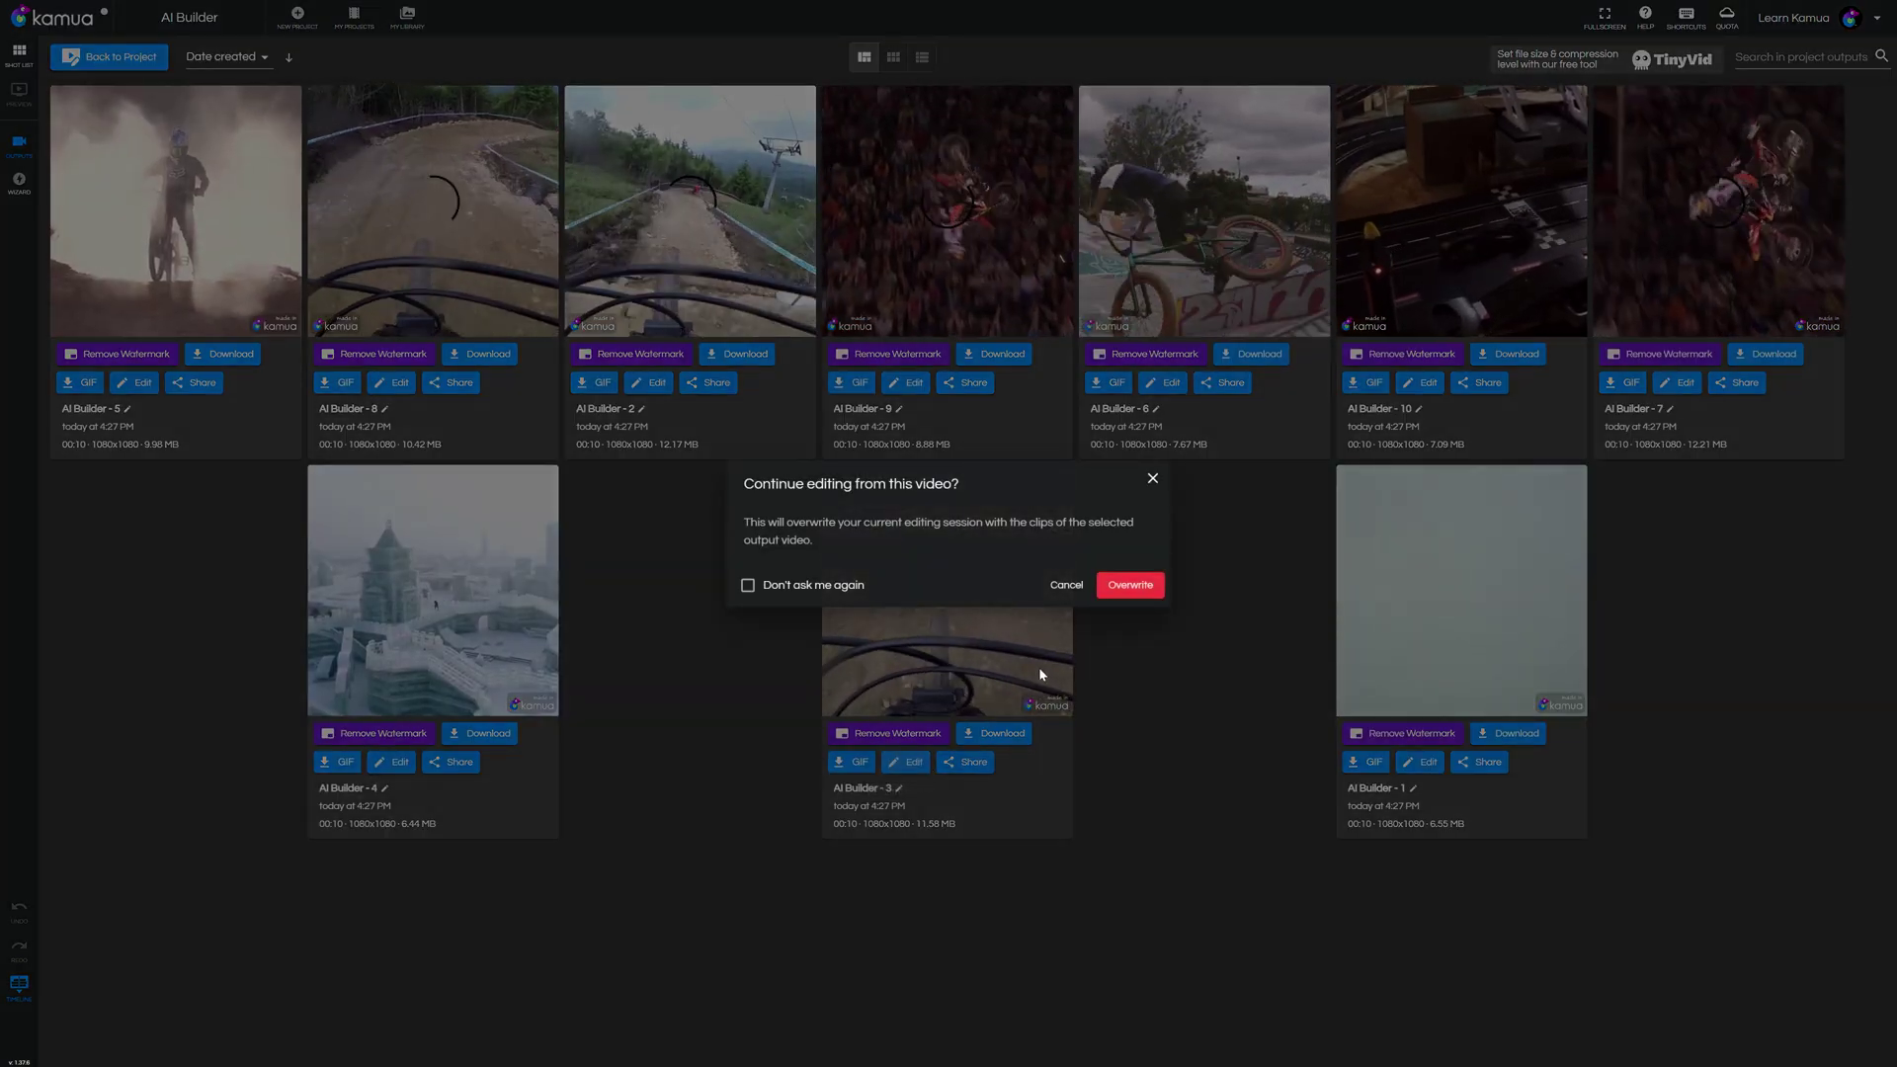
{"action": "left_click", "coordinate": [1142, 588]}
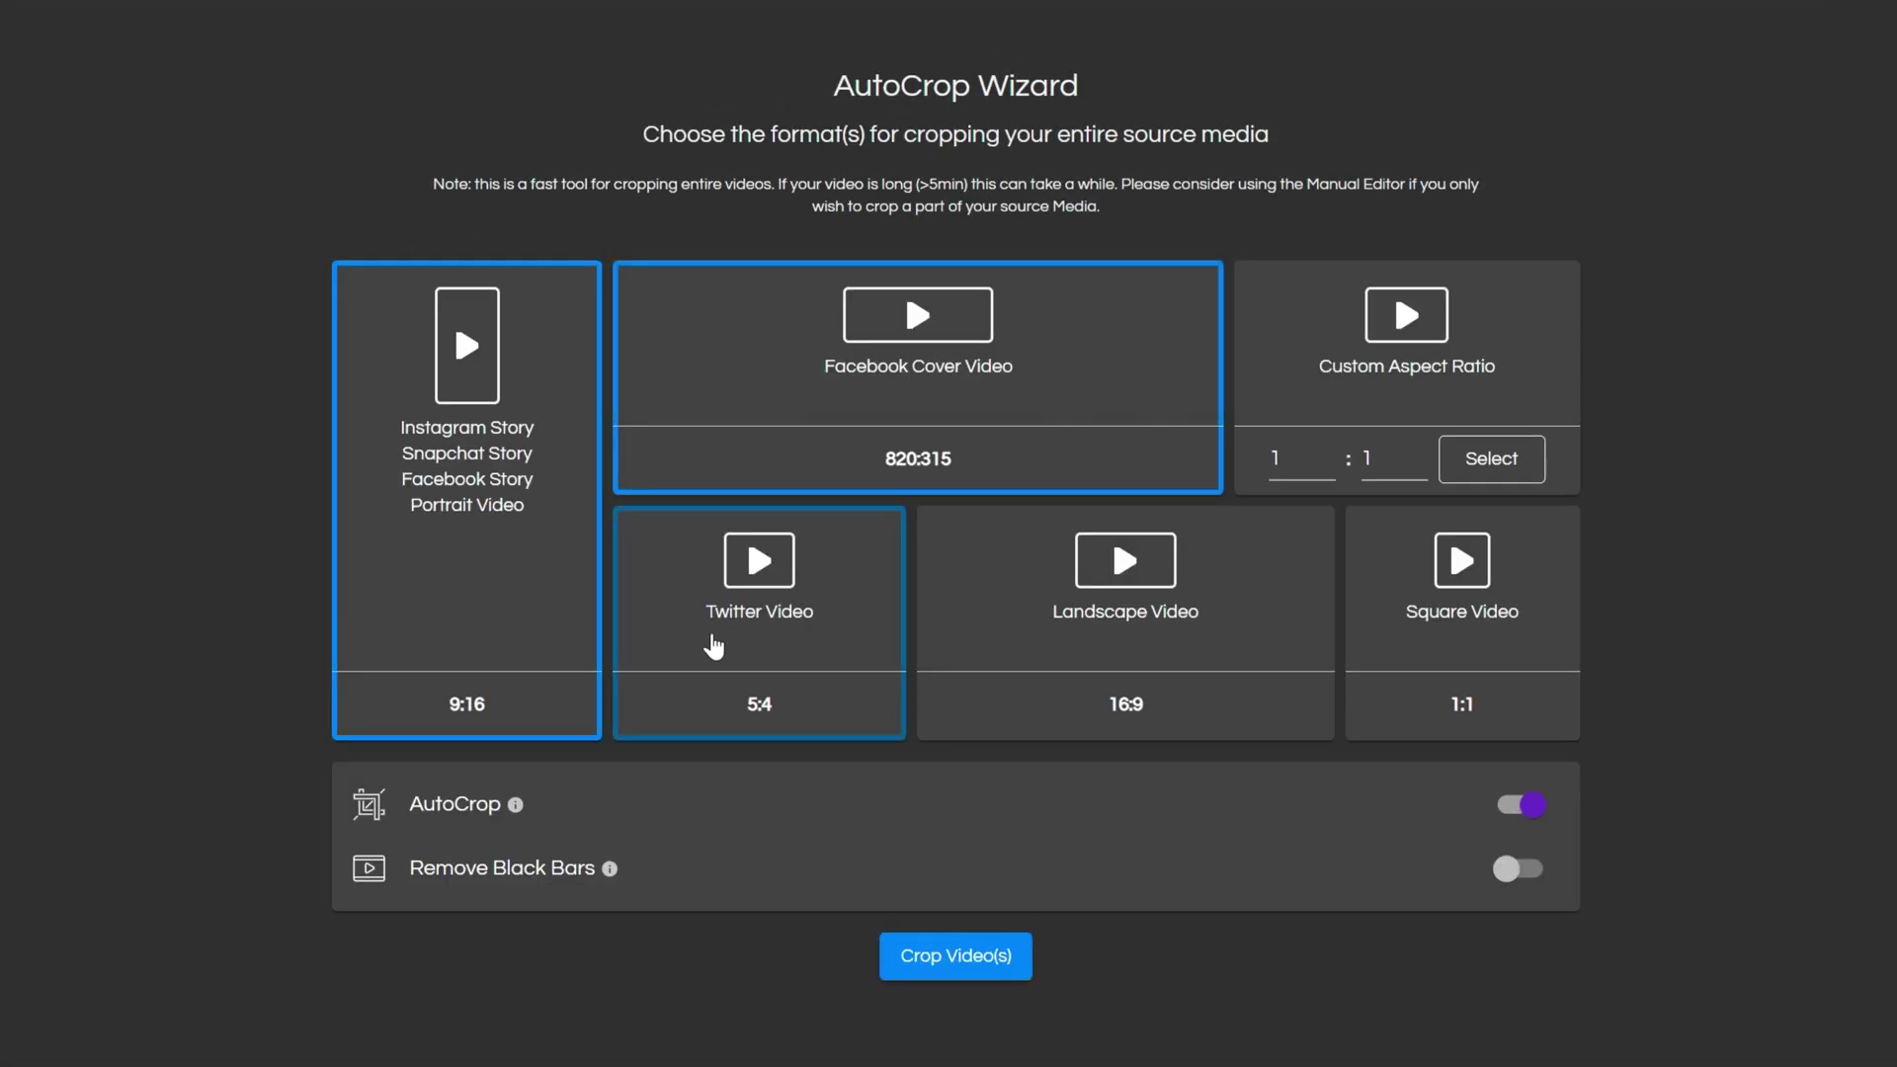
Step: Select the Facebook Cover 820:315, 9:16 story and 5:4 Twitter formats in the AutoCrop Wizard
{"action": "left_click", "coordinate": [830, 538]}
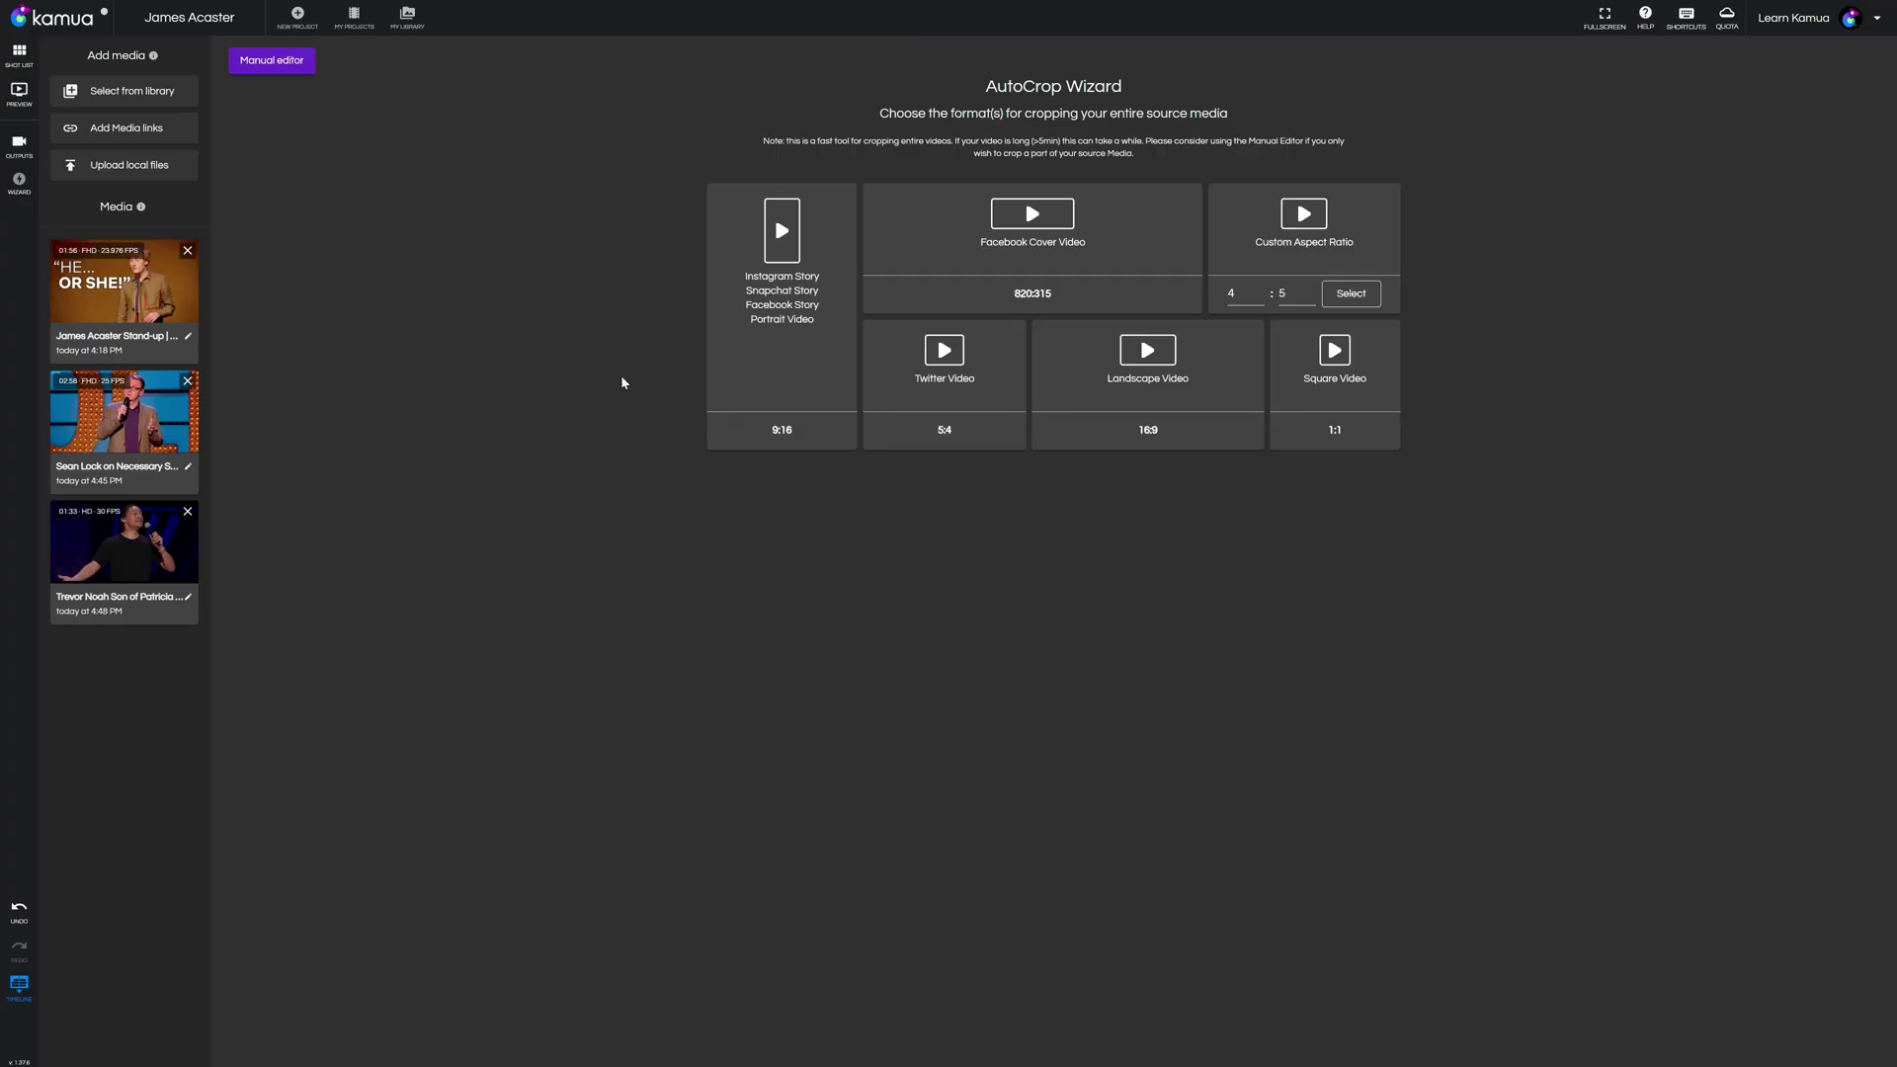
{"action": "left_click", "coordinate": [790, 391]}
{"action": "left_click", "coordinate": [999, 399]}
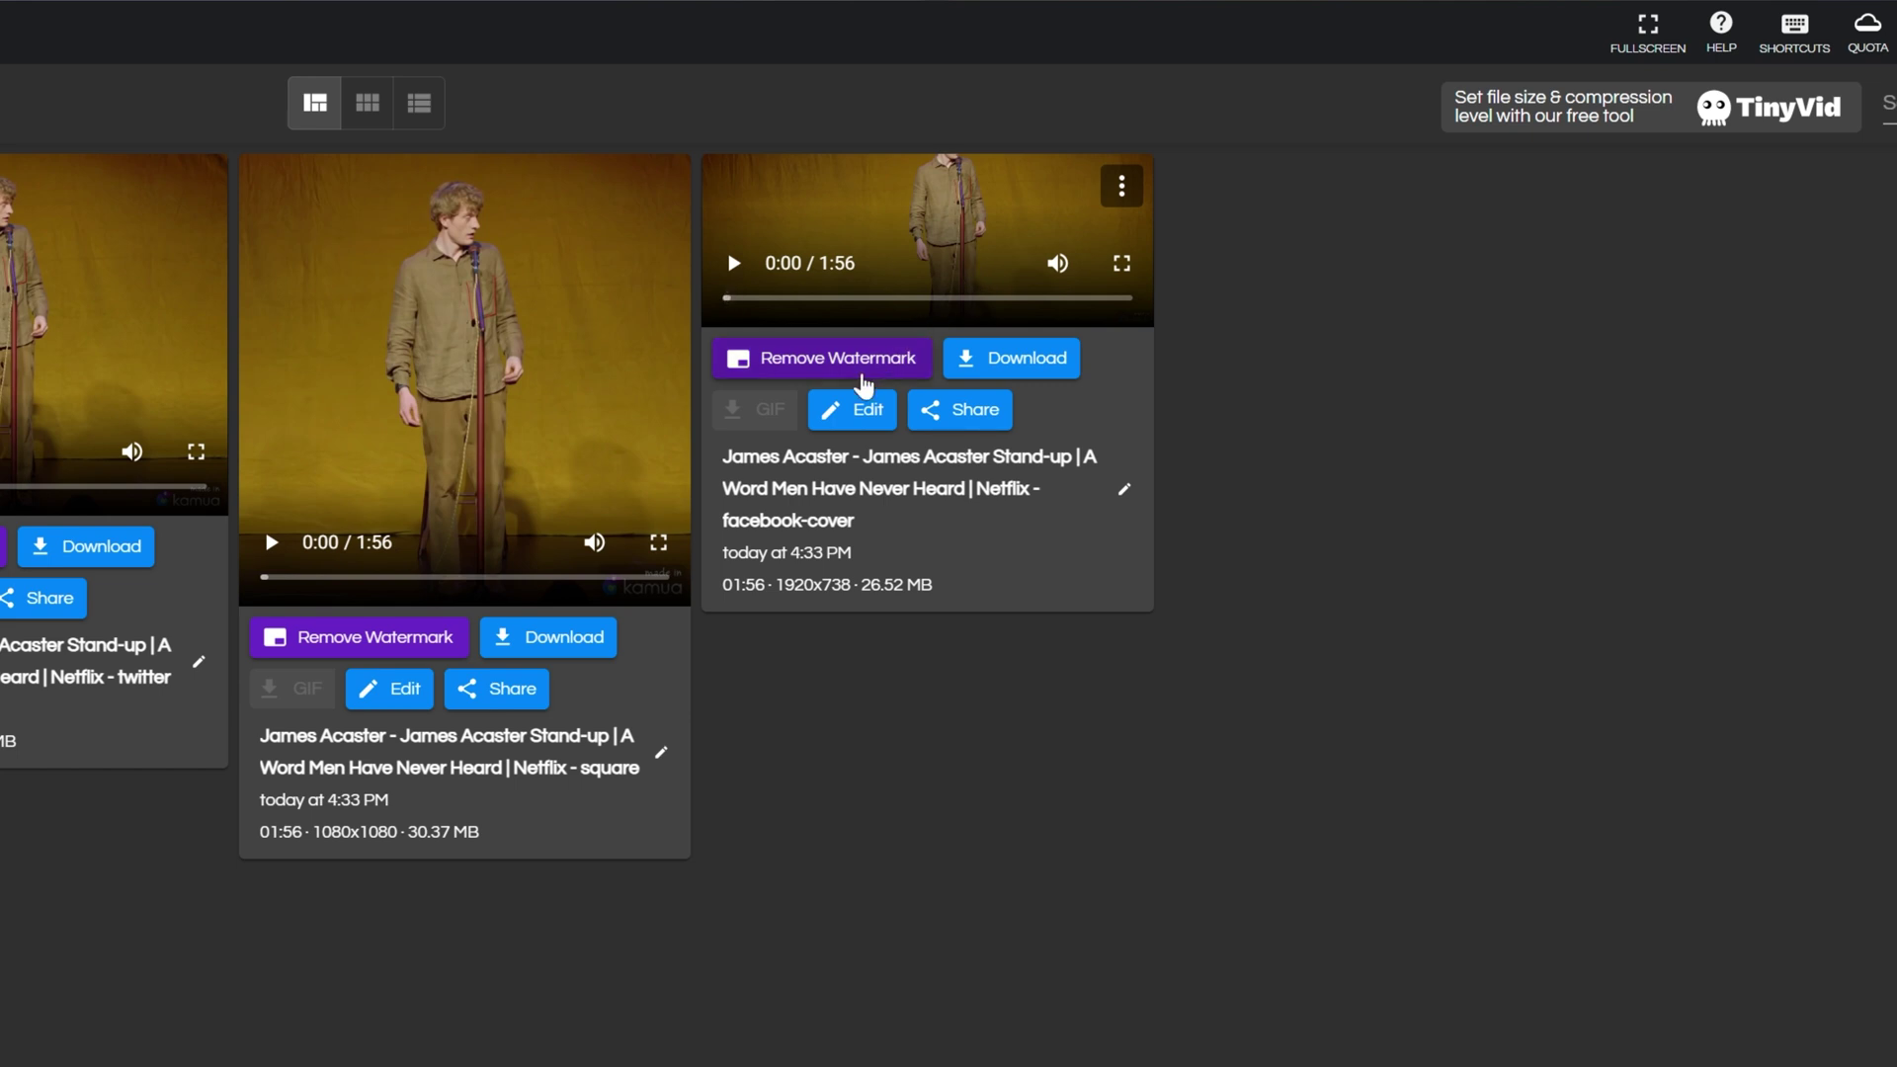
Step: Set and save a crop focal point on the facebook-cover output
{"action": "left_click", "coordinate": [864, 411]}
{"action": "left_click", "coordinate": [193, 315]}
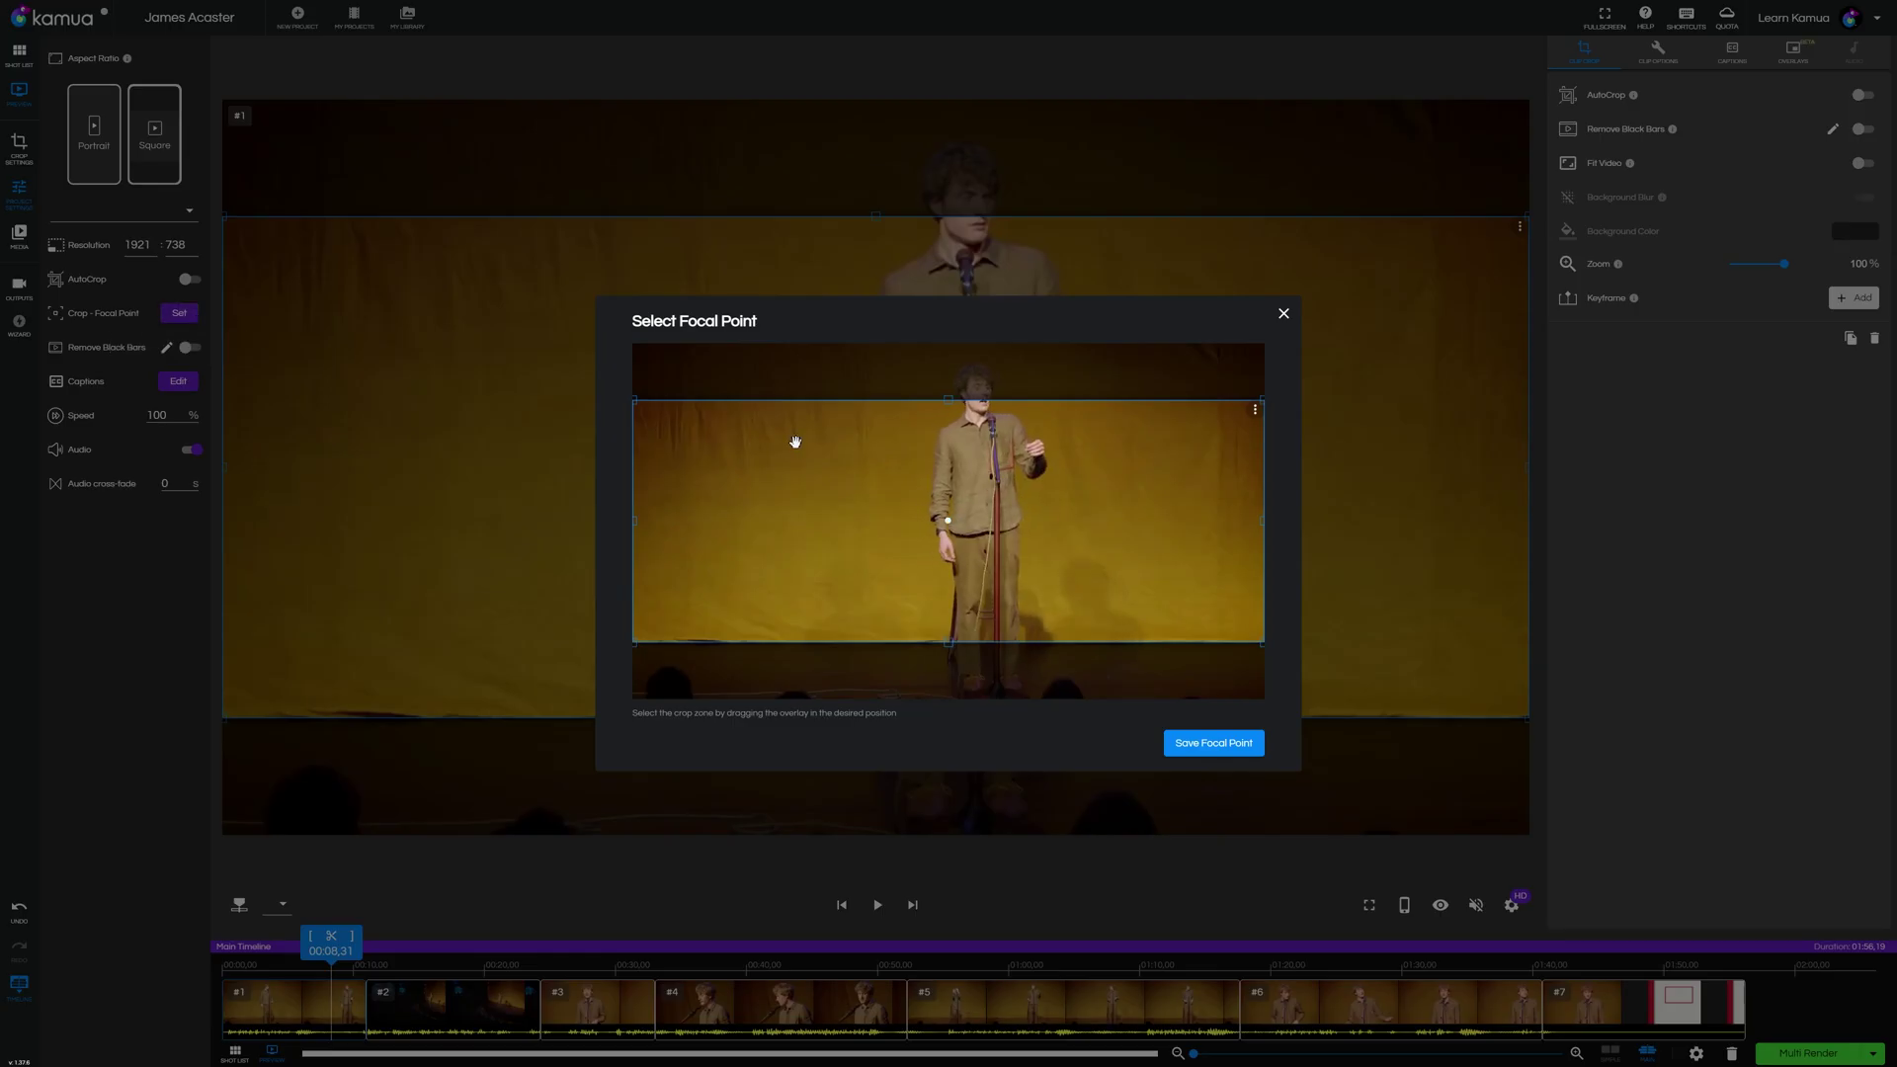
{"action": "left_click", "coordinate": [1208, 739]}
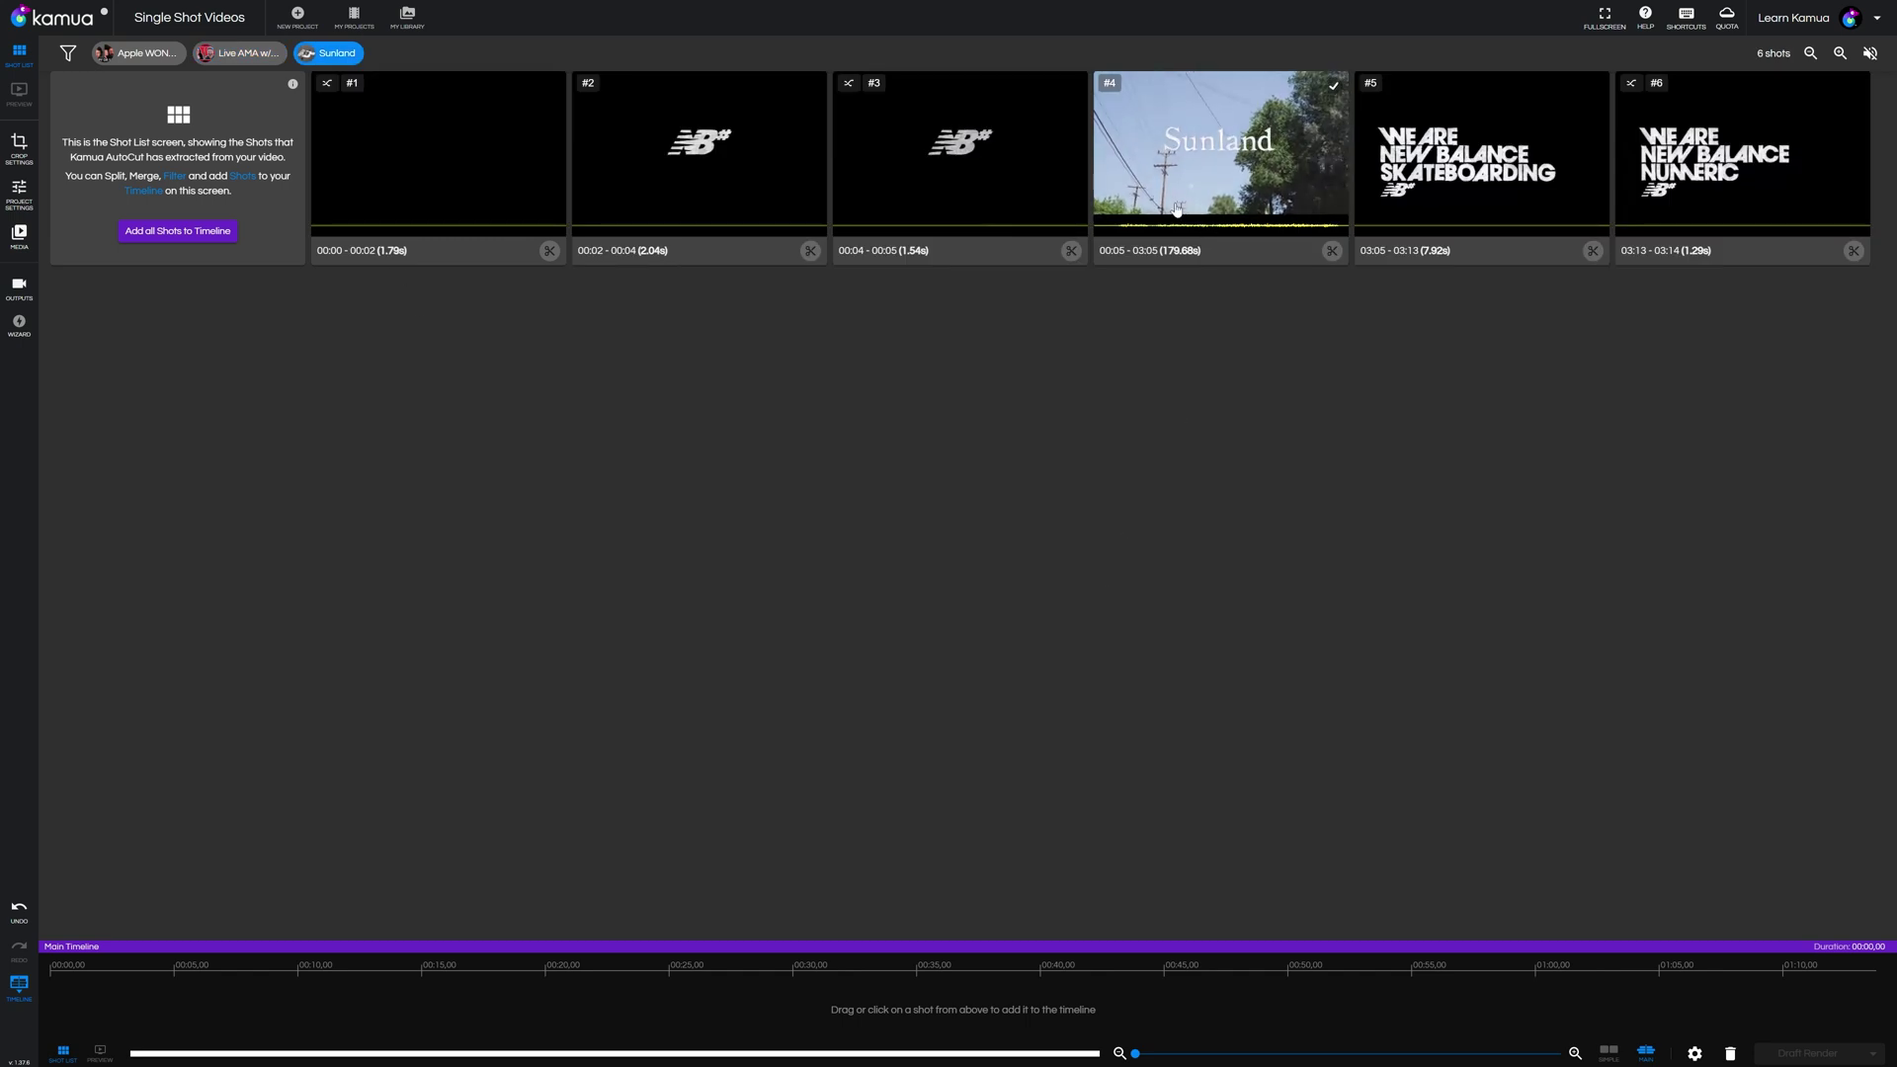
Step: Add Sunland shot #4 to the main timeline and preview it with a 9:16 crop
{"action": "left_click", "coordinate": [1175, 206]}
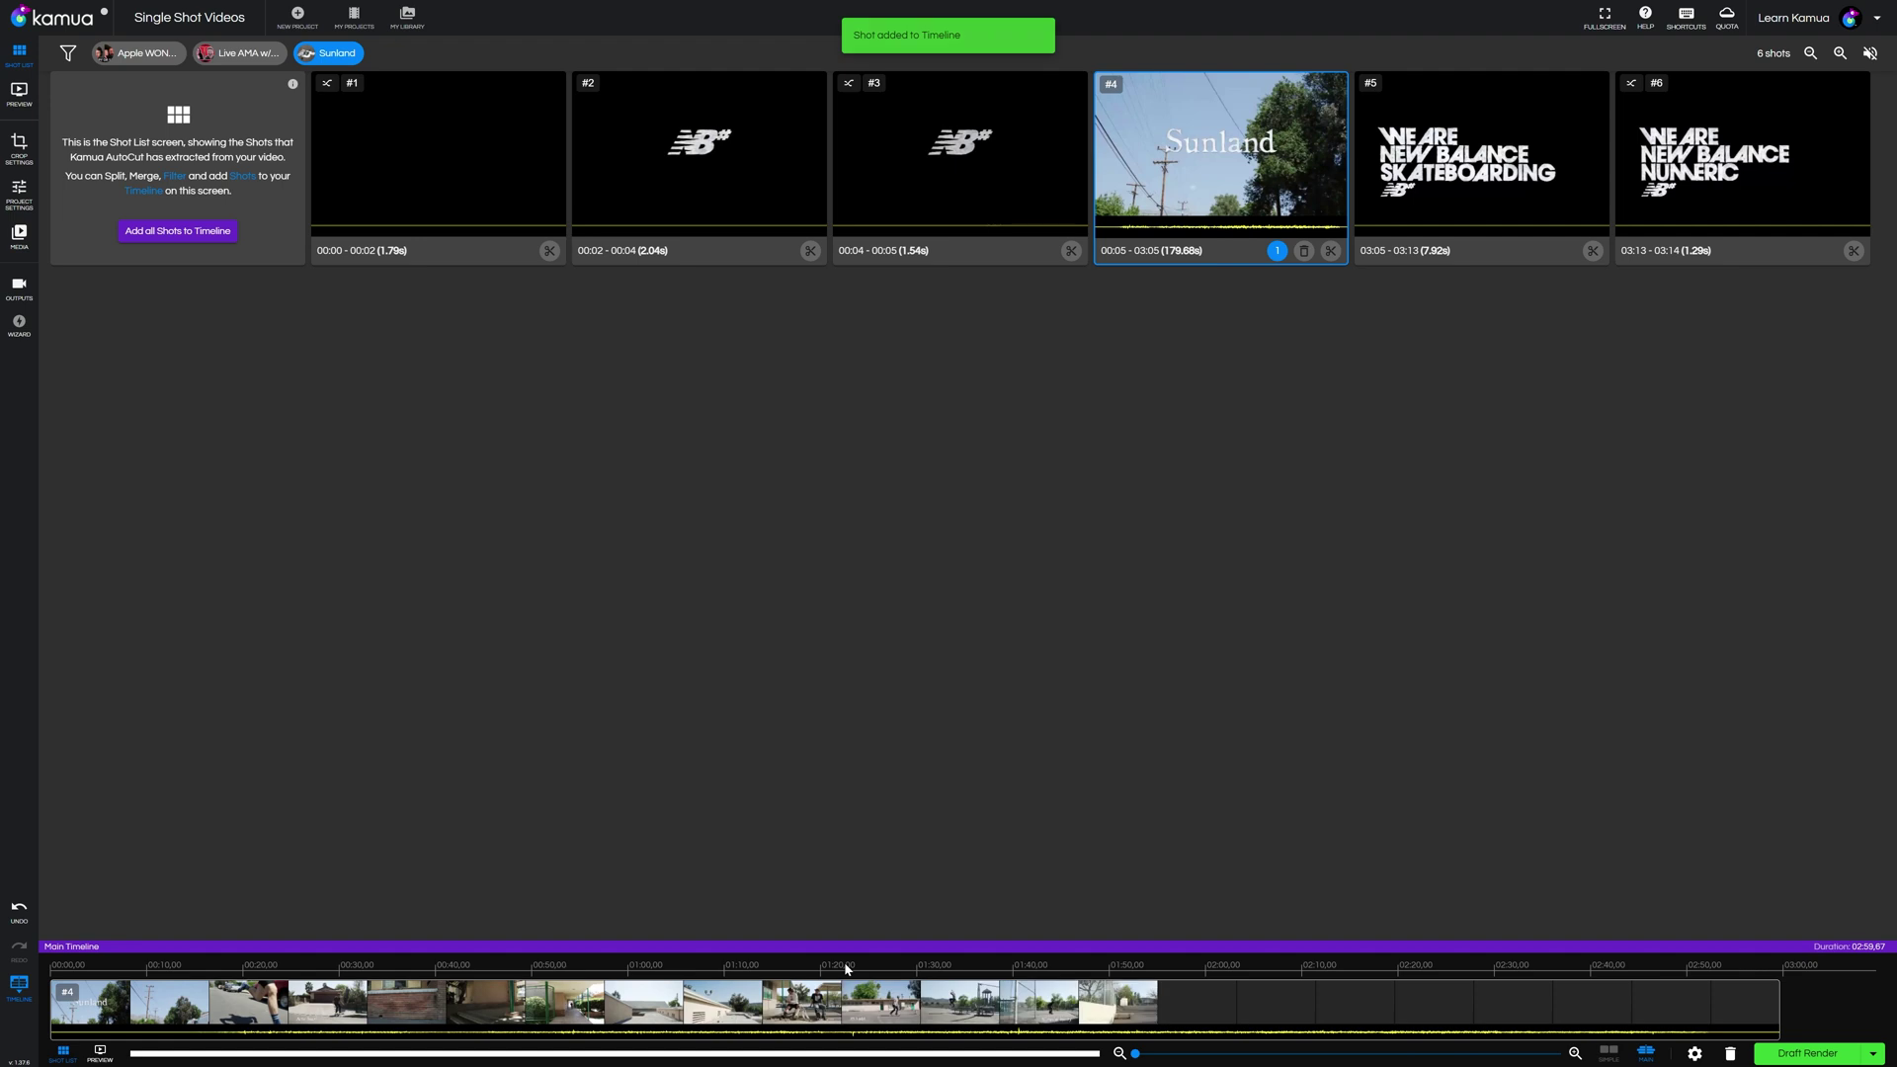
{"action": "left_click", "coordinate": [844, 963]}
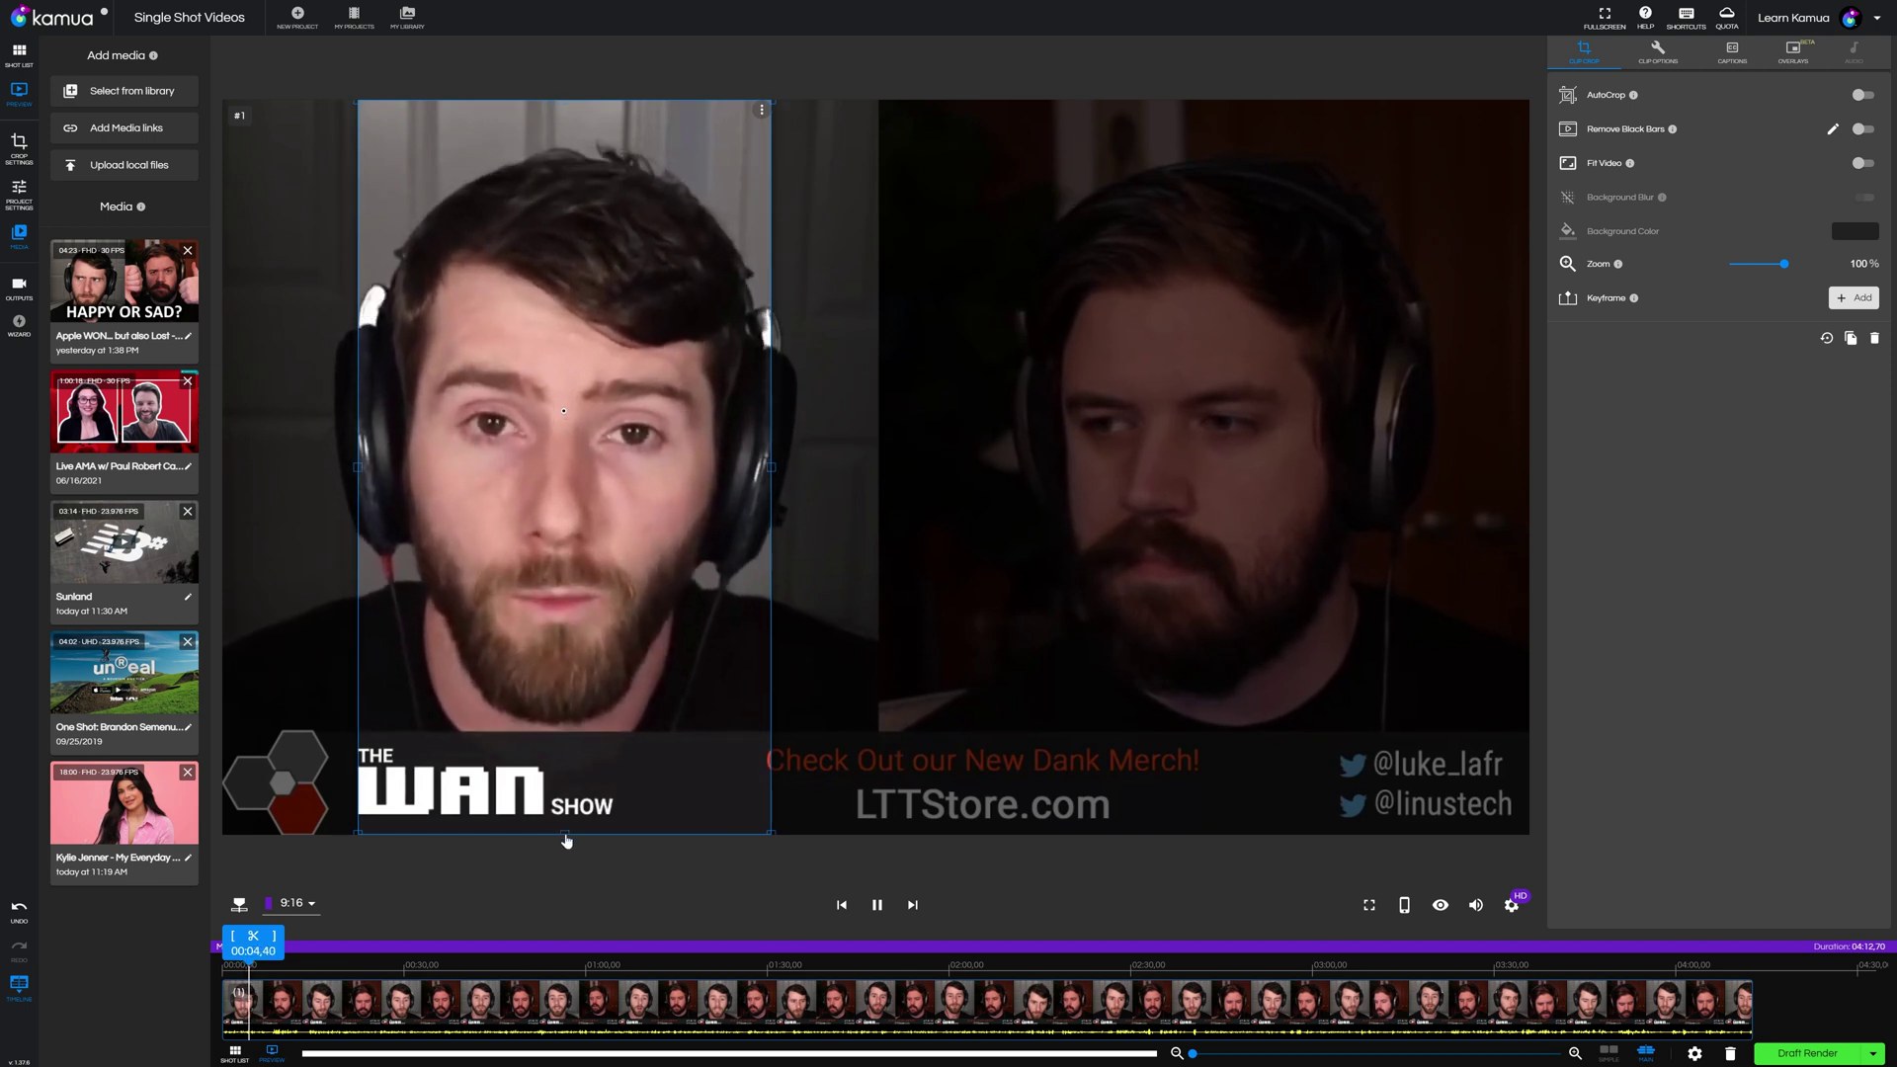
Step: Tighten the crop on the left speaker, split at the playhead, then frame the right speaker
{"action": "left_click_drag", "start_coordinate": [566, 841], "coordinate": [558, 750]}
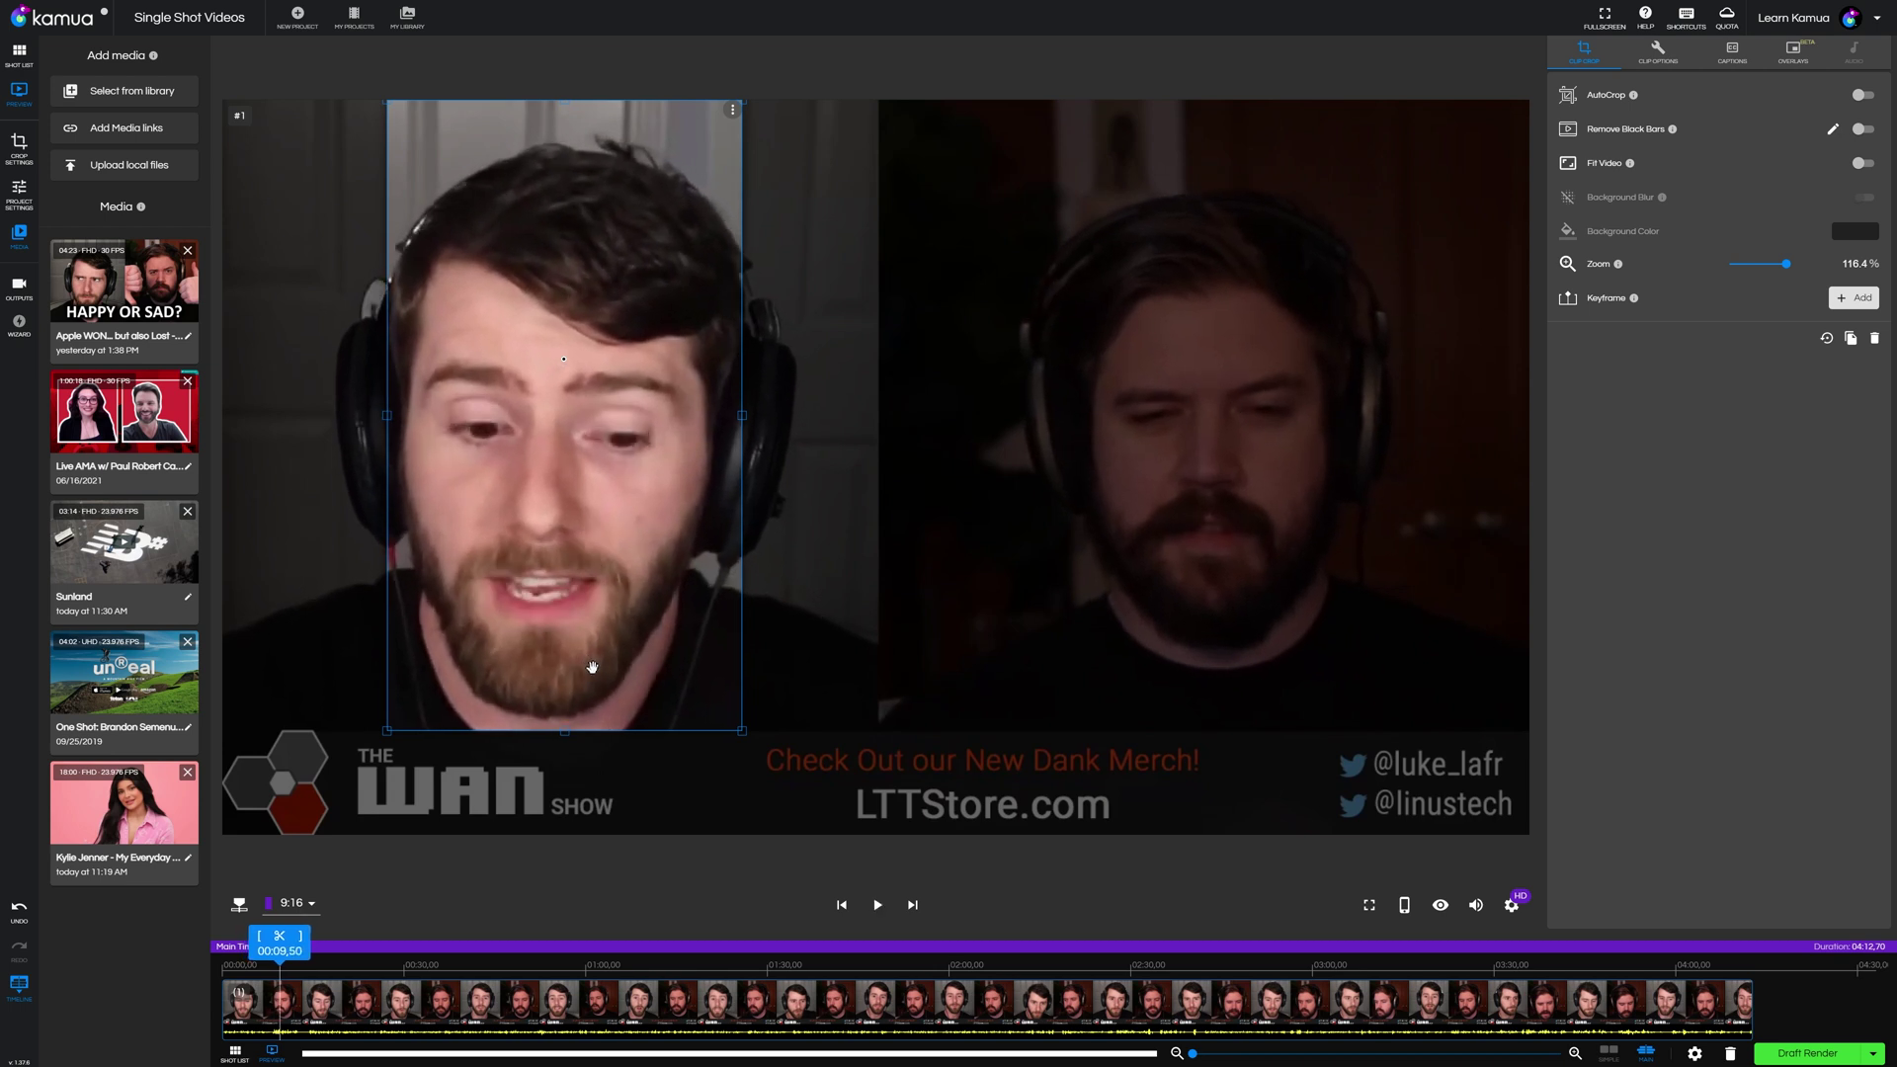
{"action": "left_click", "coordinate": [280, 936]}
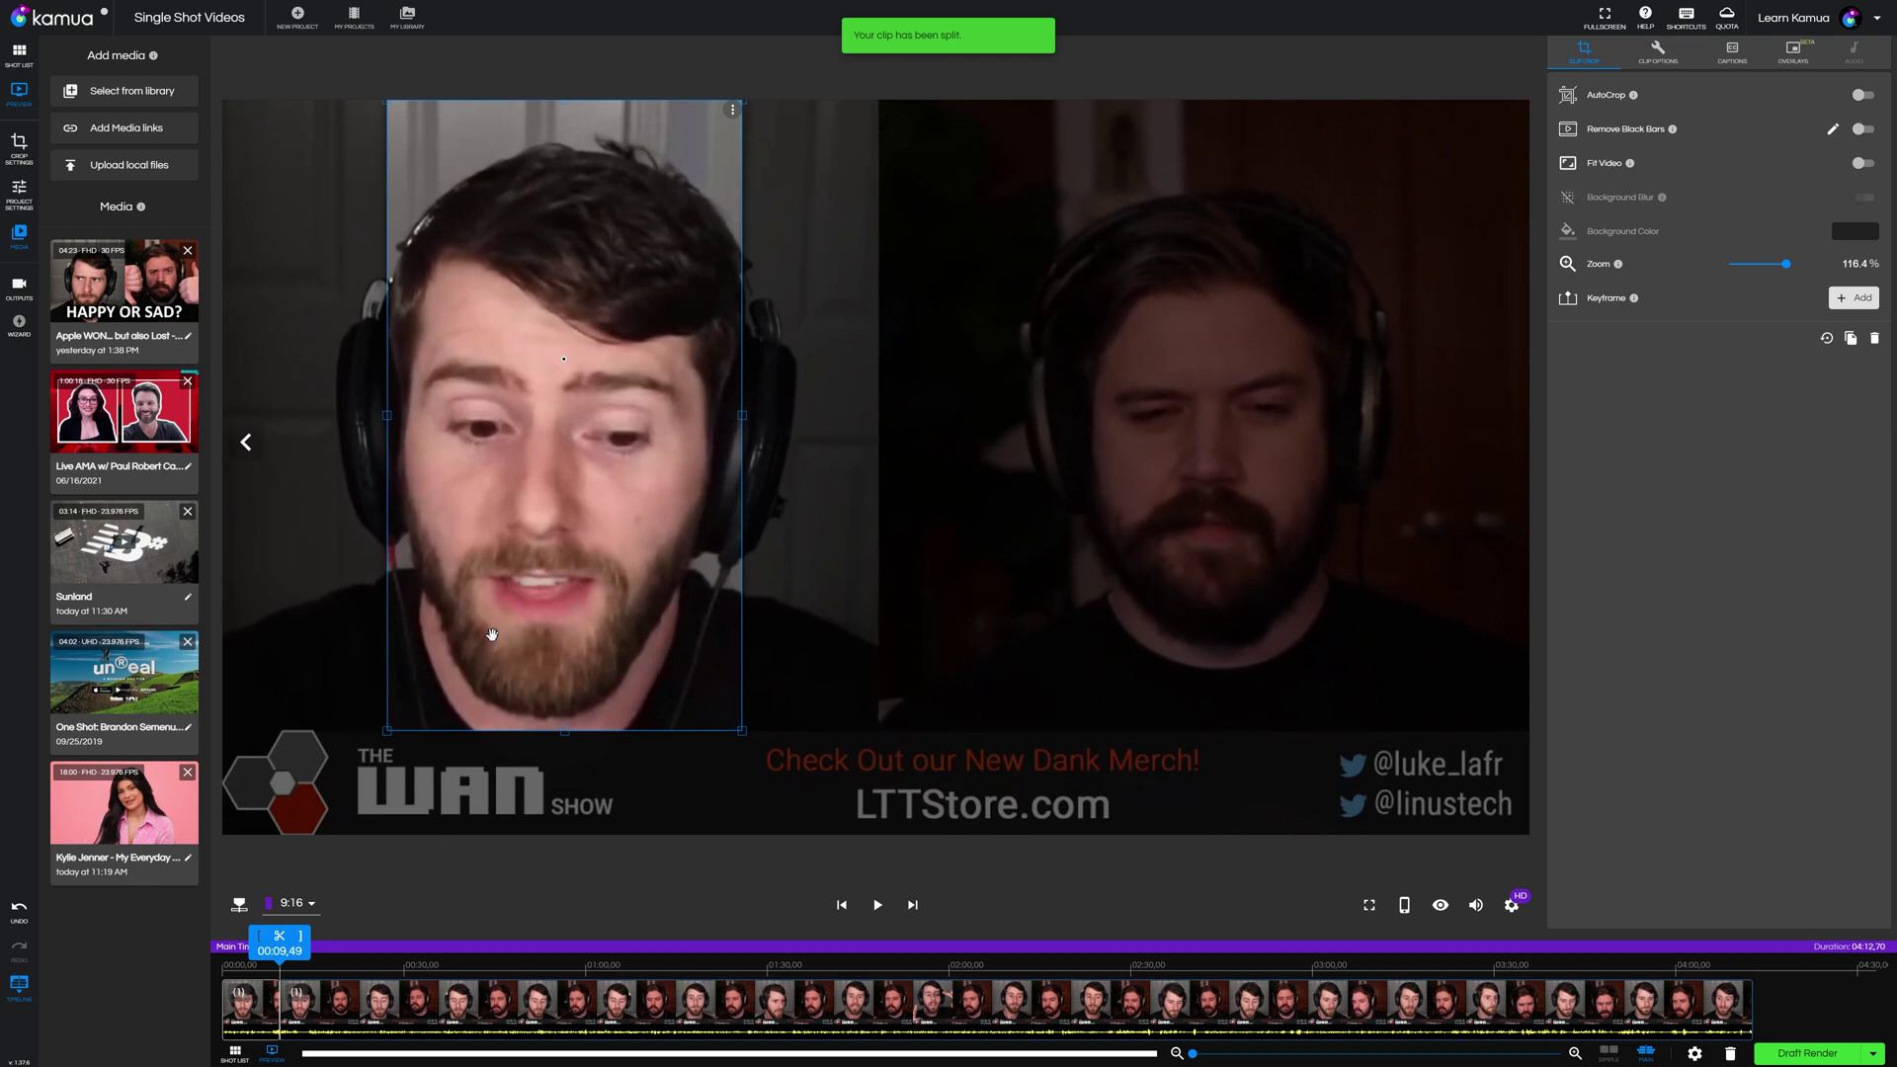
{"action": "left_click_drag", "start_coordinate": [583, 603], "coordinate": [1174, 614]}
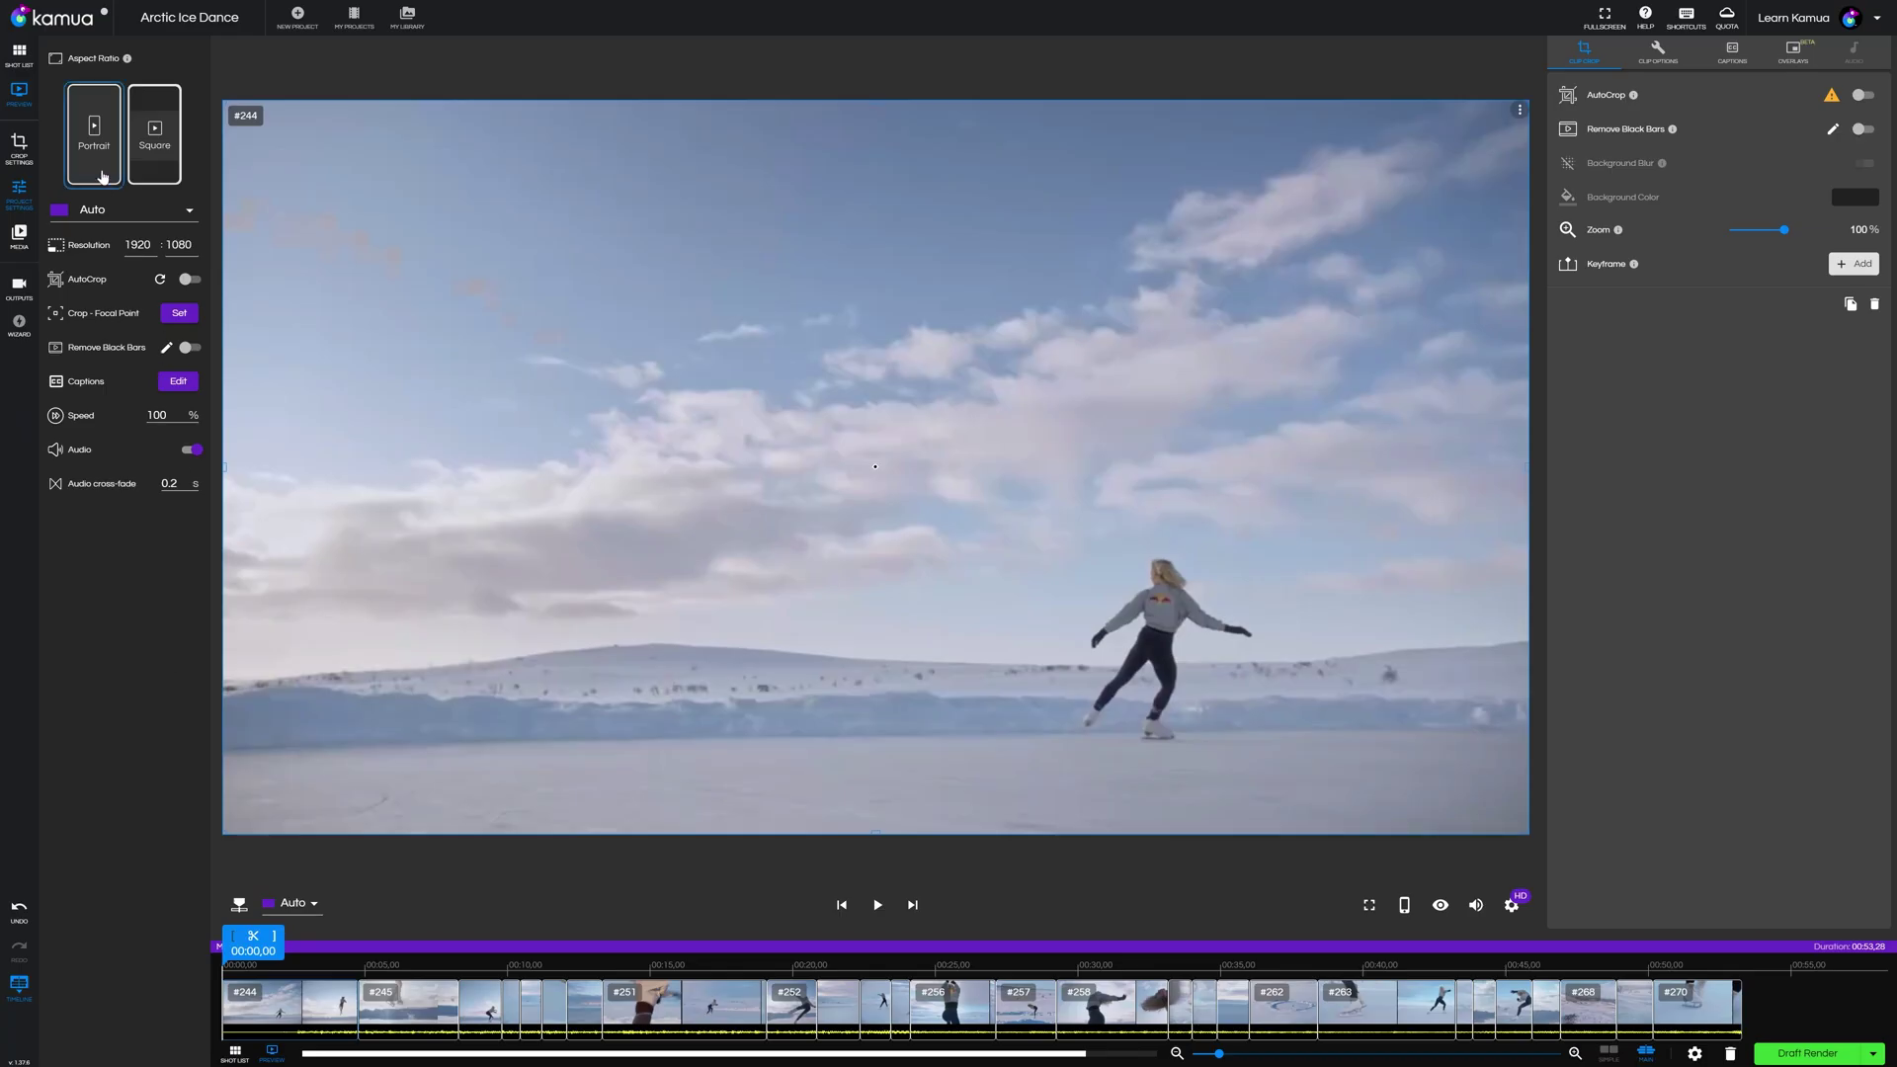
Step: Switch the Arctic Ice Dance output to the Portrait 9:16 aspect ratio preset
{"action": "left_click", "coordinate": [101, 175]}
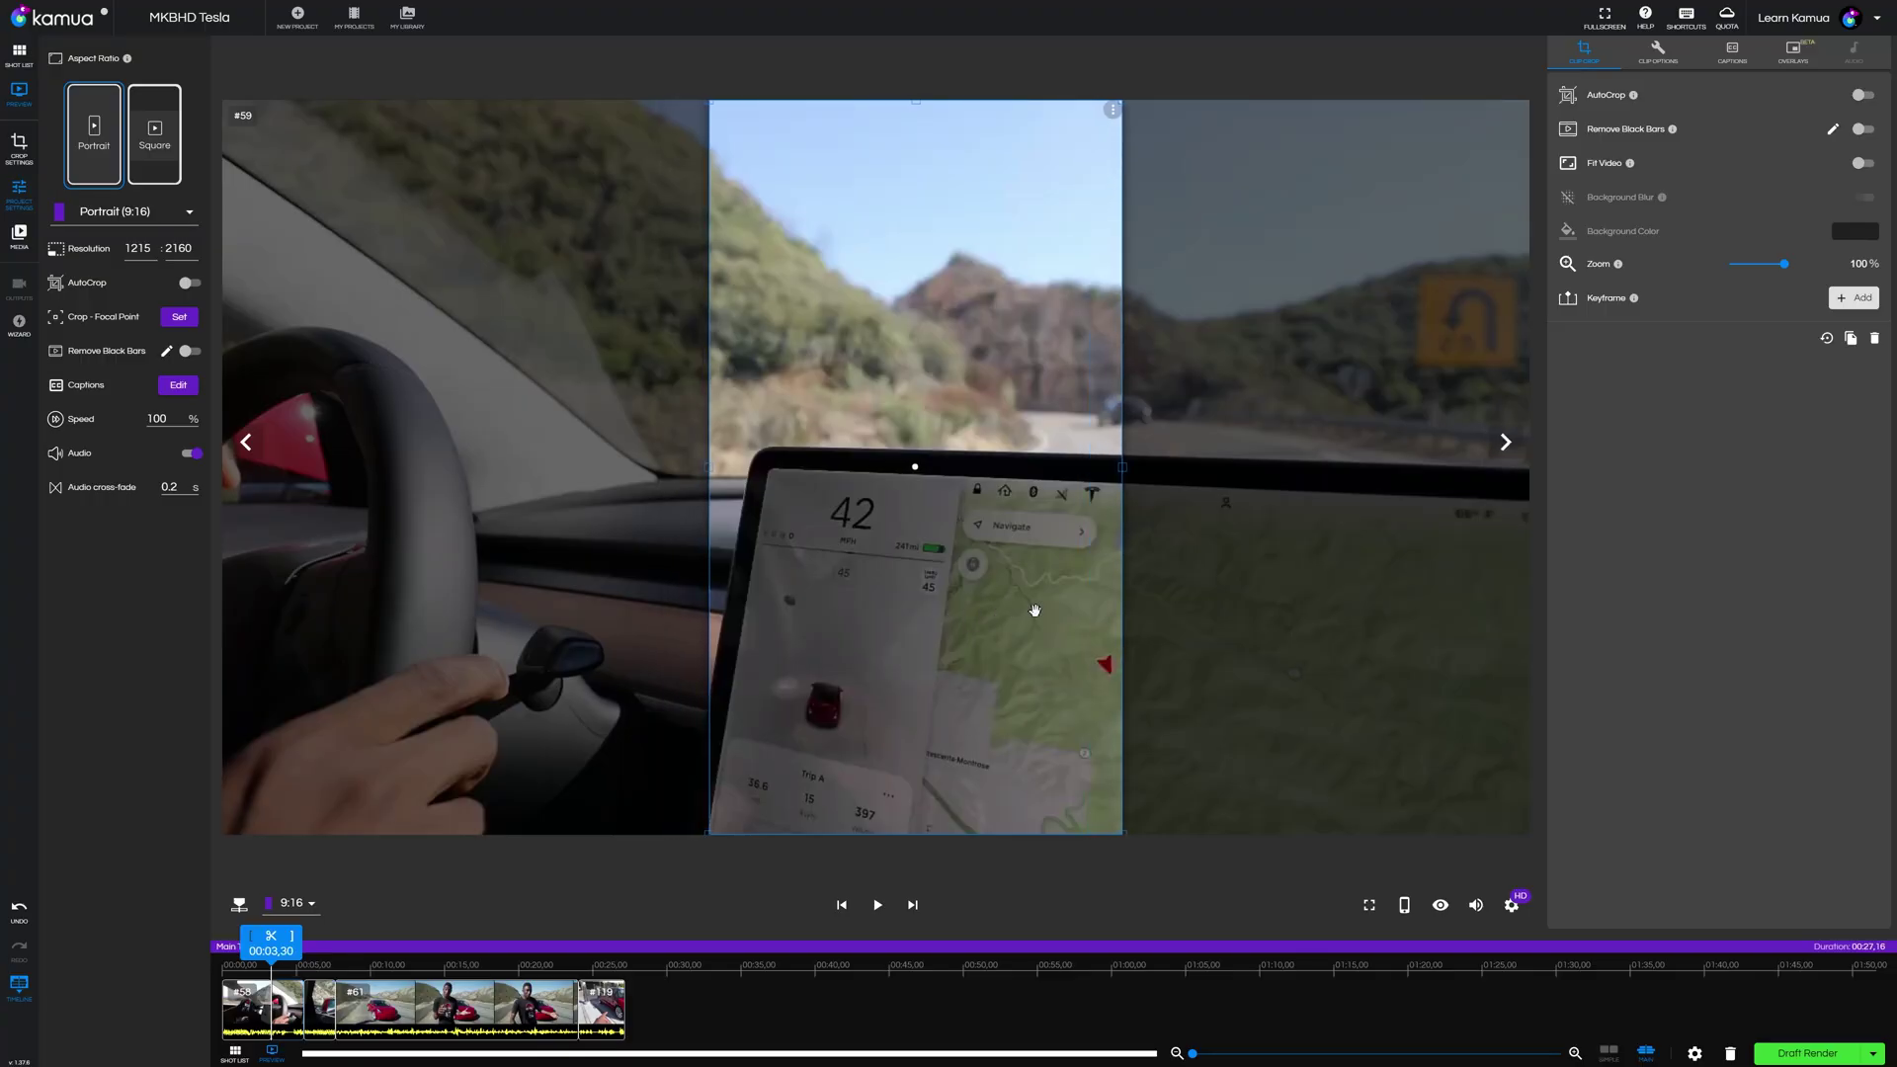
Step: Move the 9:16 crop onto the mirror in shot #60 and the car in shot #61, checking playback
{"action": "left_click", "coordinate": [1503, 443]}
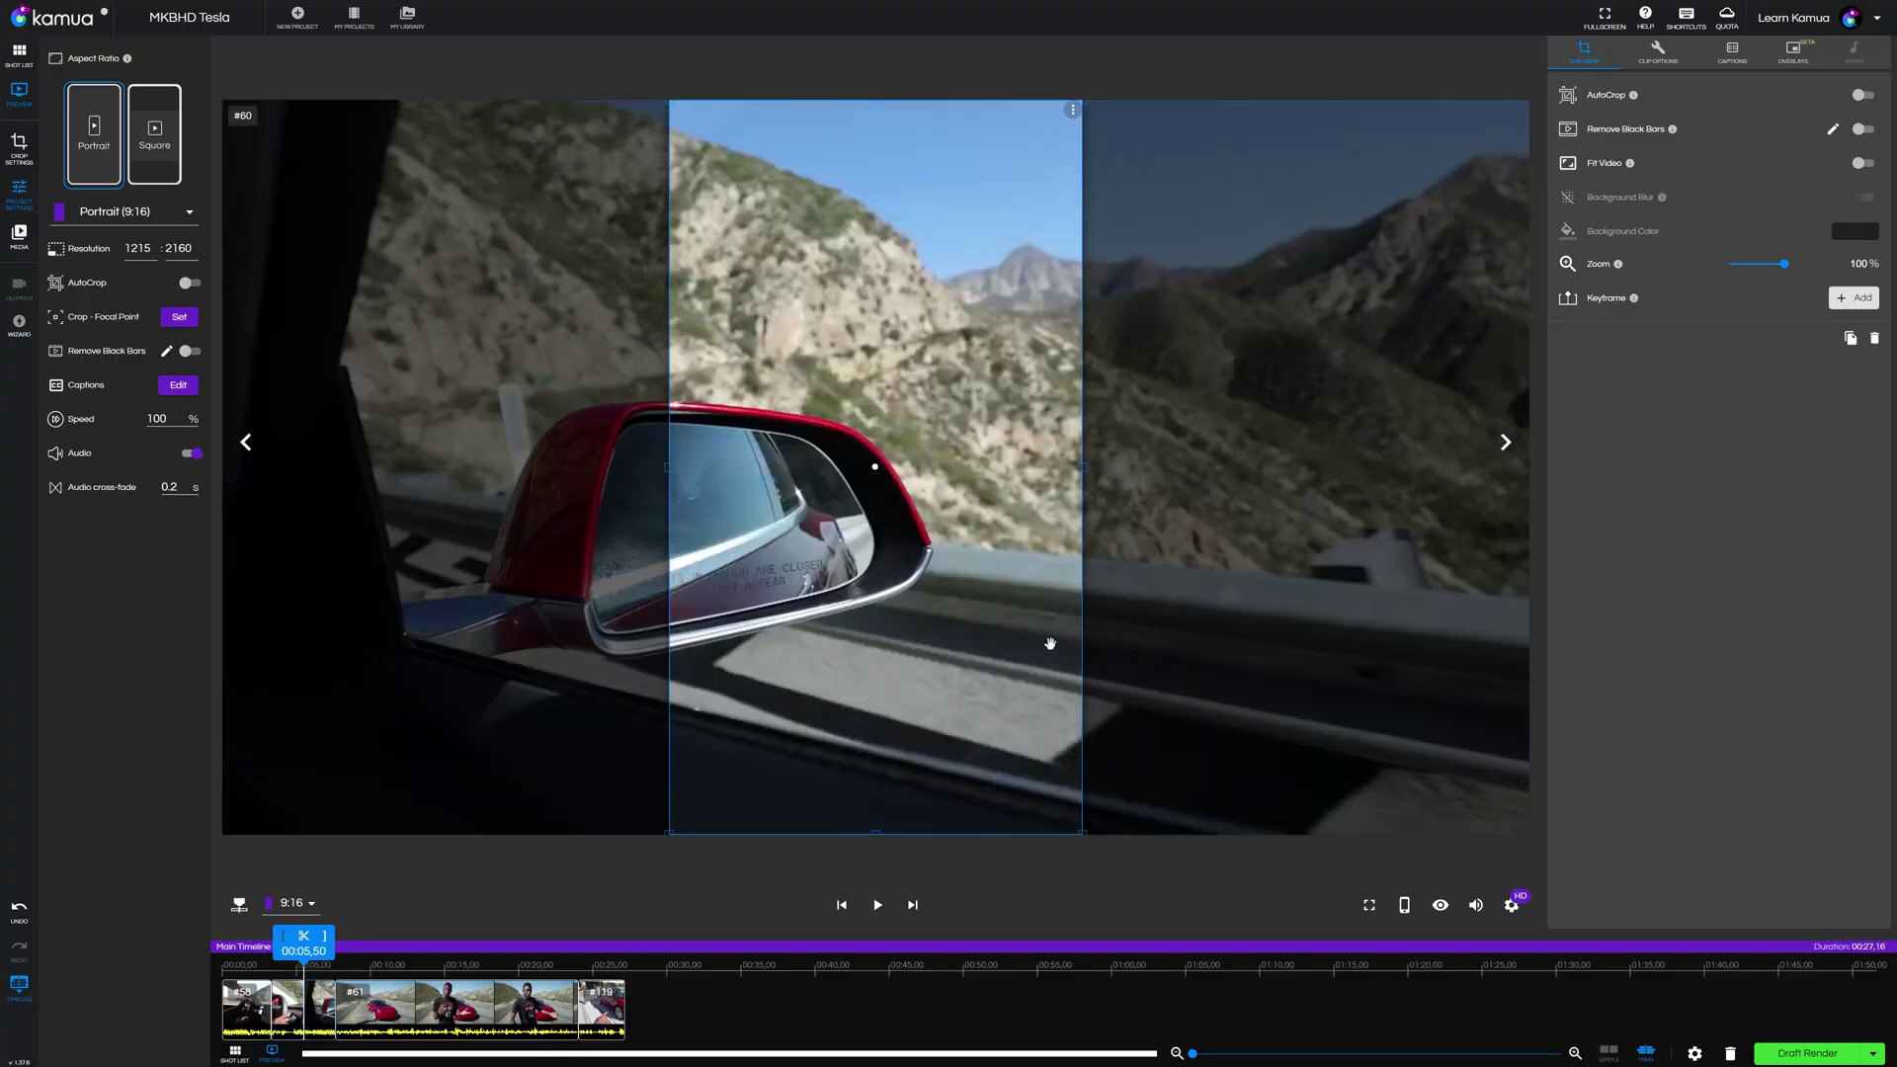
{"action": "left_click_drag", "start_coordinate": [1051, 643], "coordinate": [834, 699]}
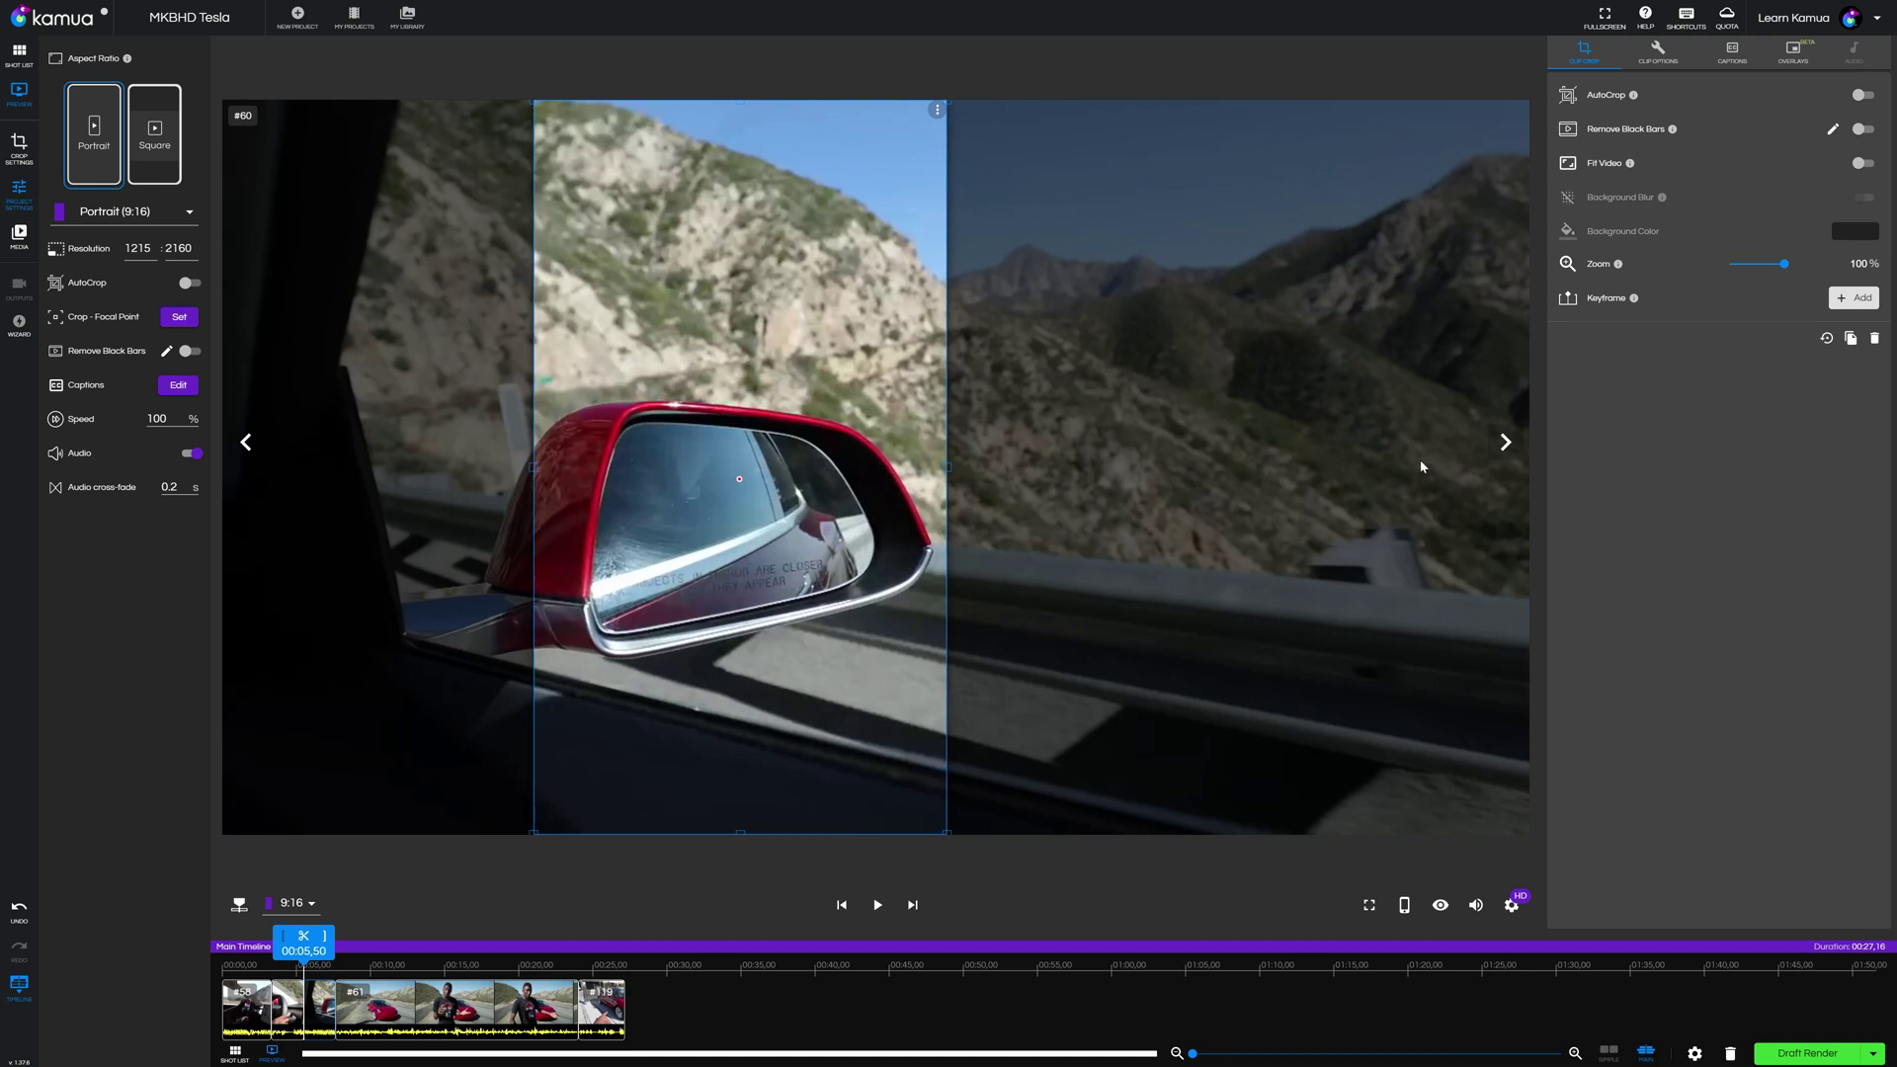
{"action": "left_click", "coordinate": [1504, 443]}
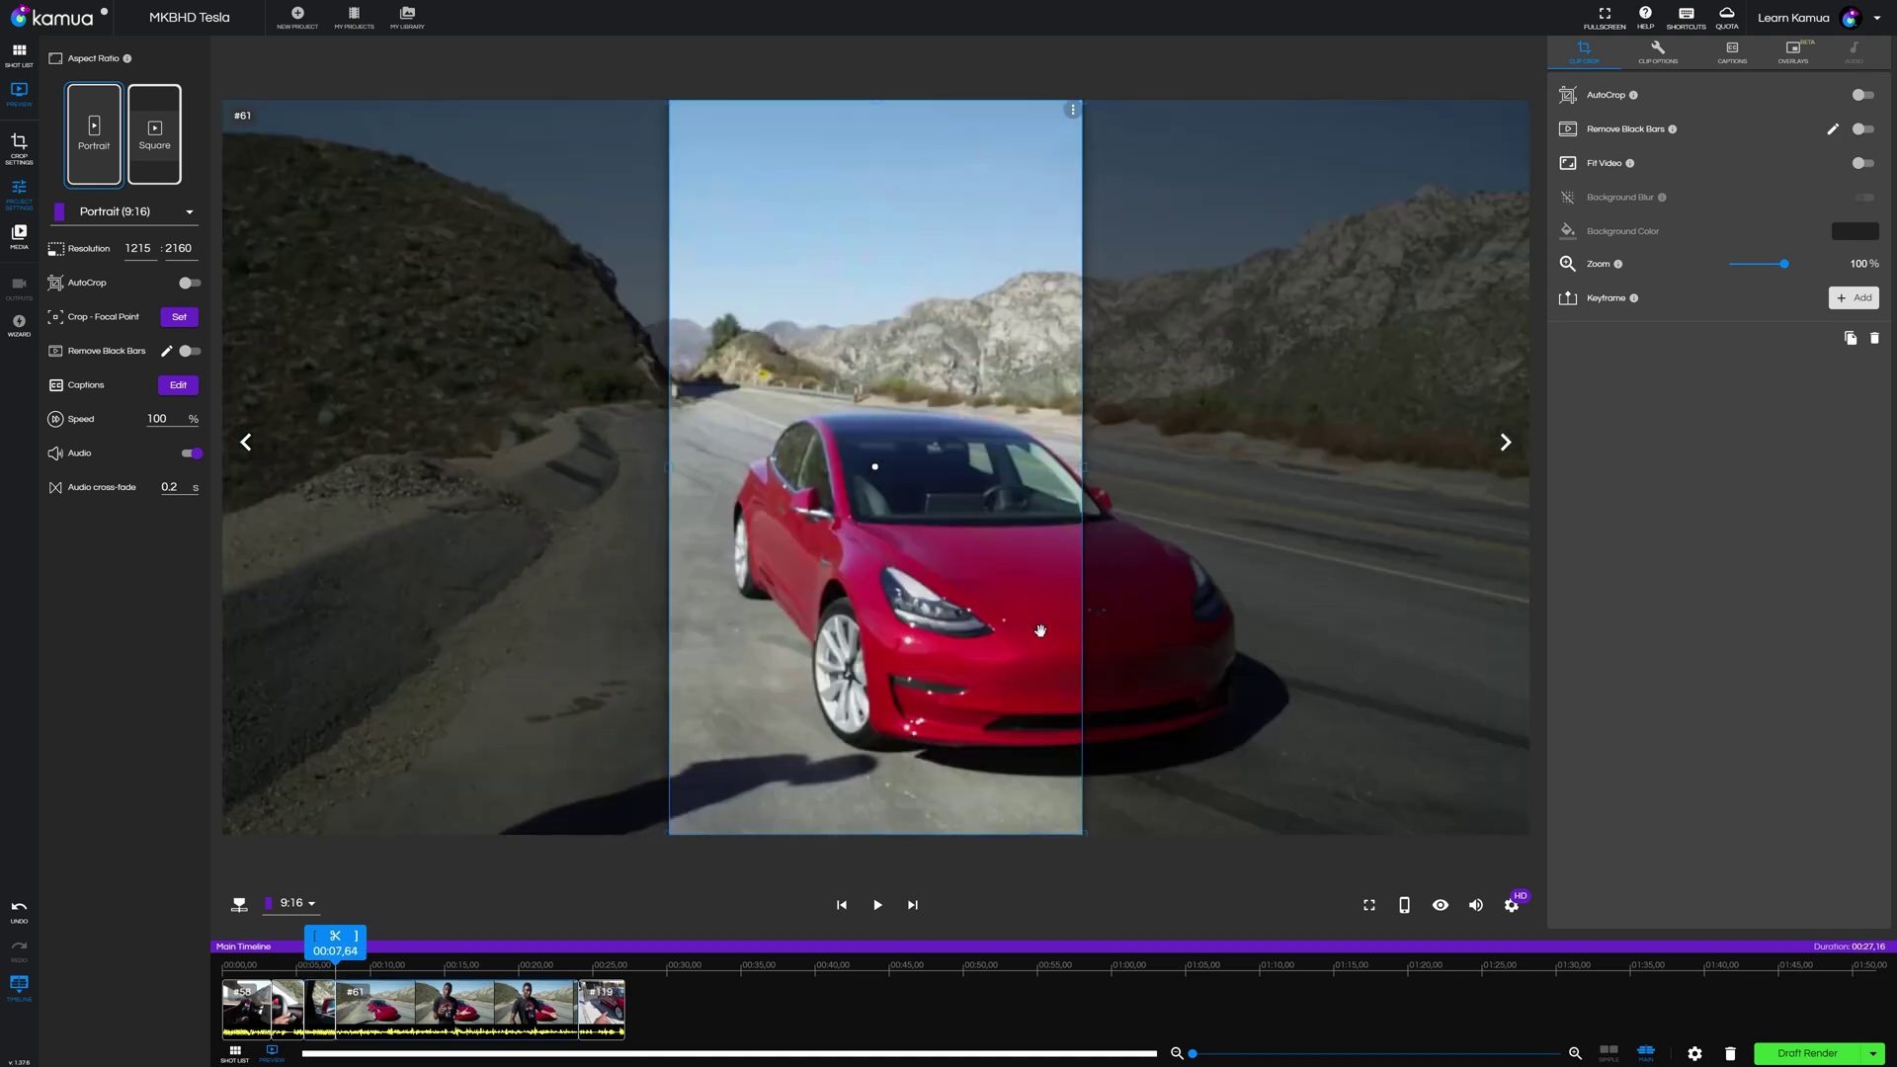
{"action": "left_click_drag", "start_coordinate": [988, 643], "coordinate": [1106, 664]}
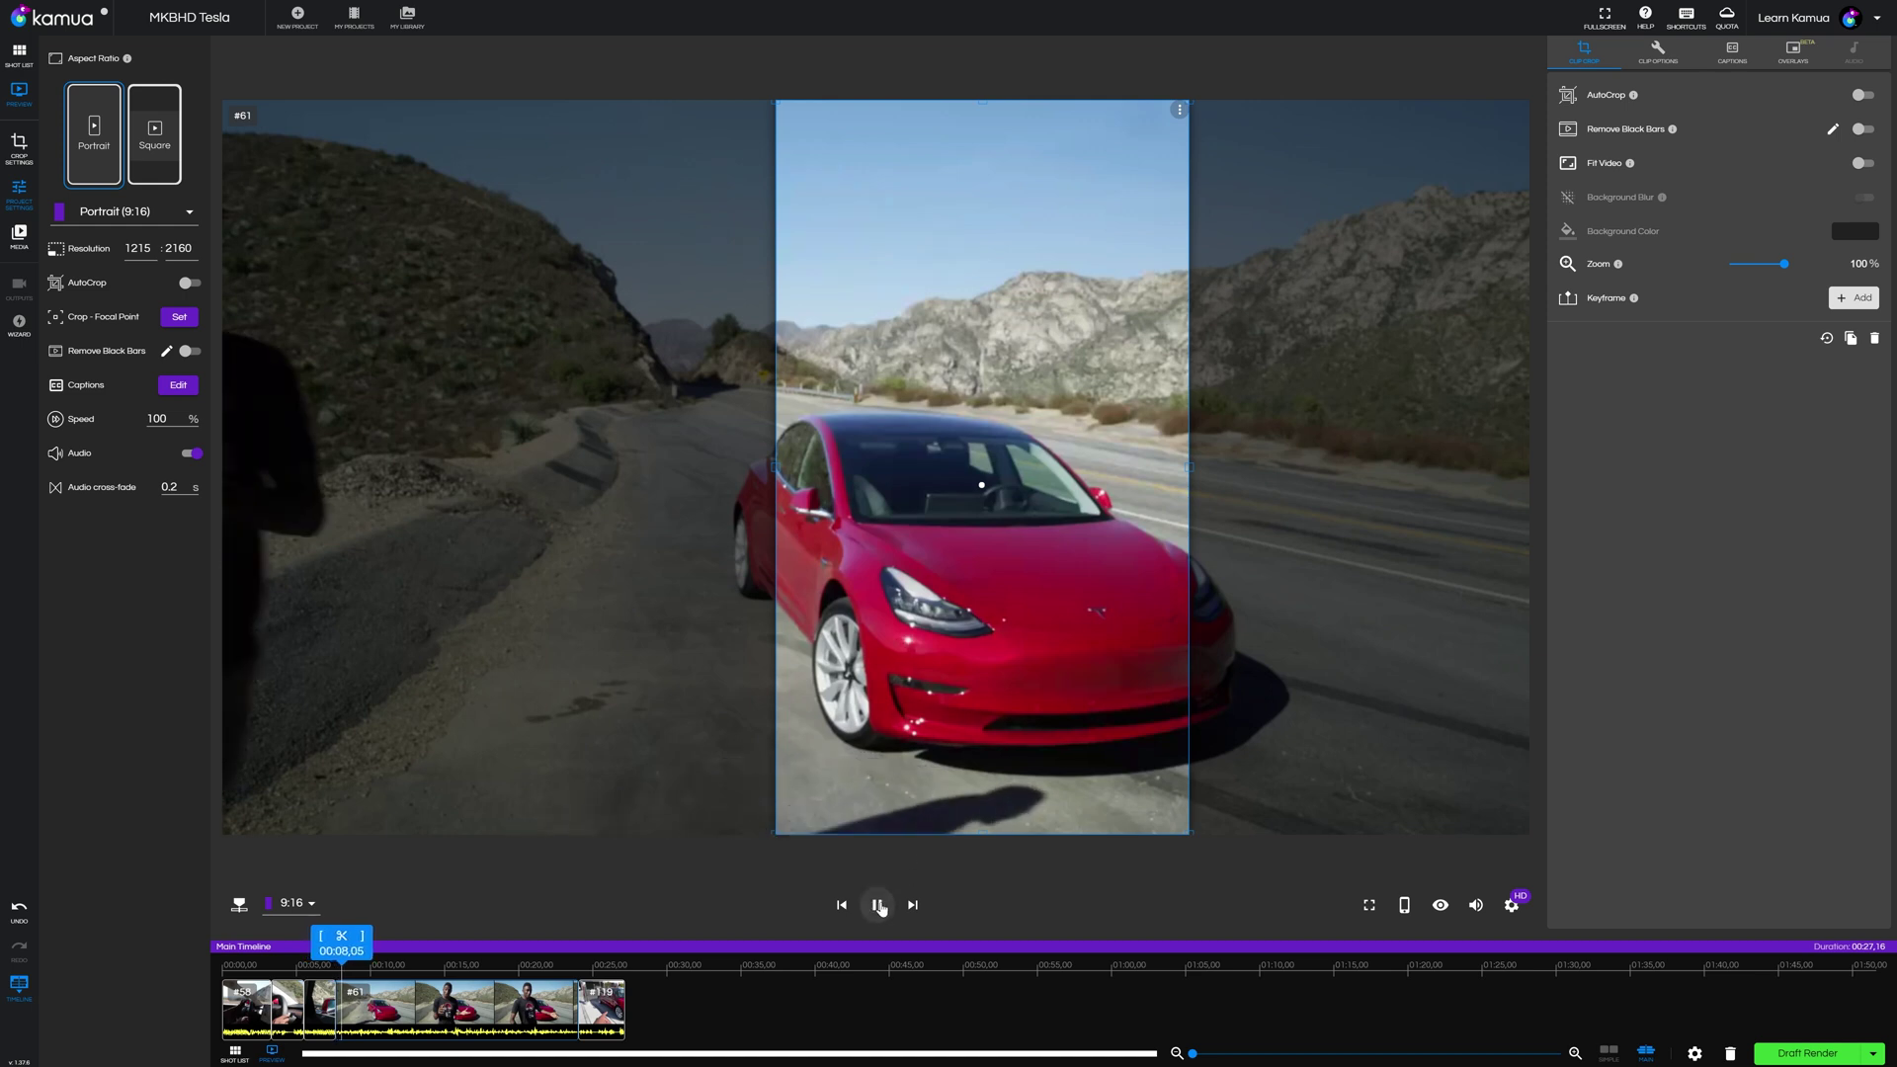
{"action": "left_click", "coordinate": [878, 907]}
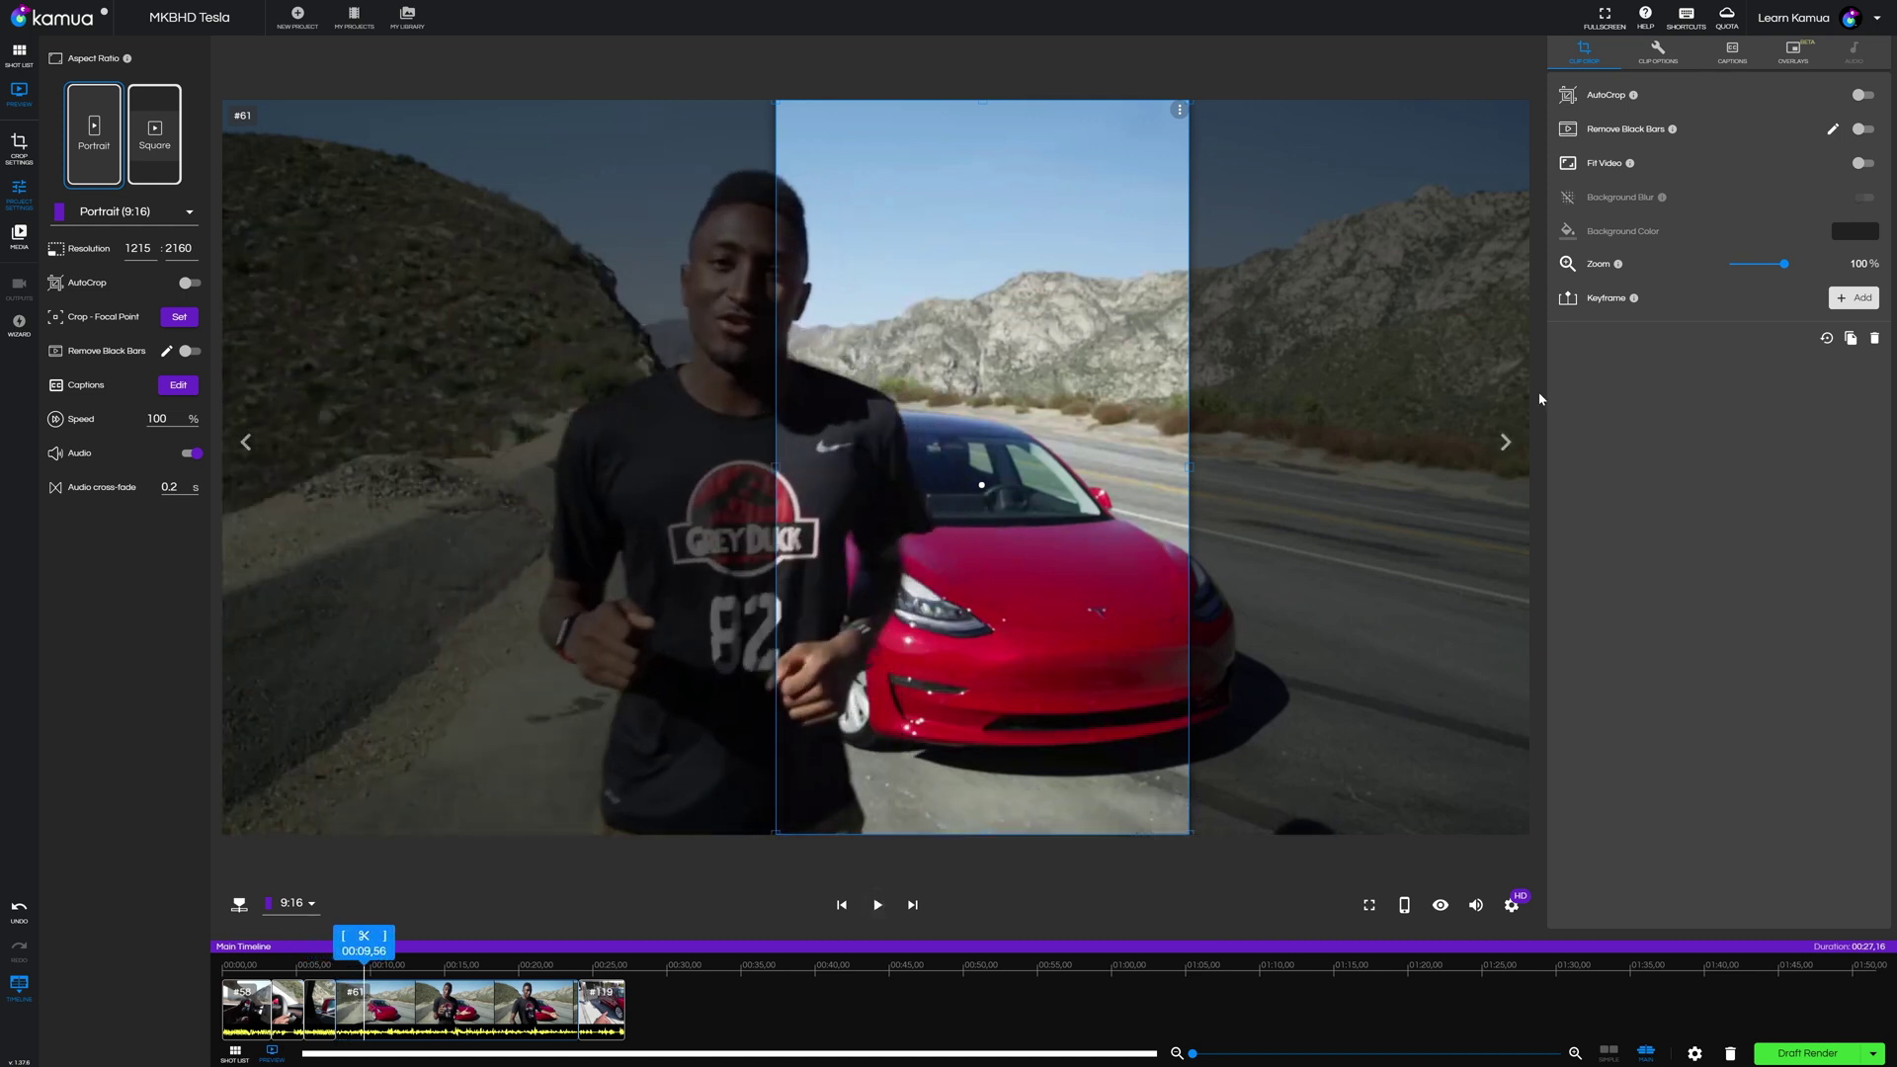
{"action": "left_click", "coordinate": [877, 905]}
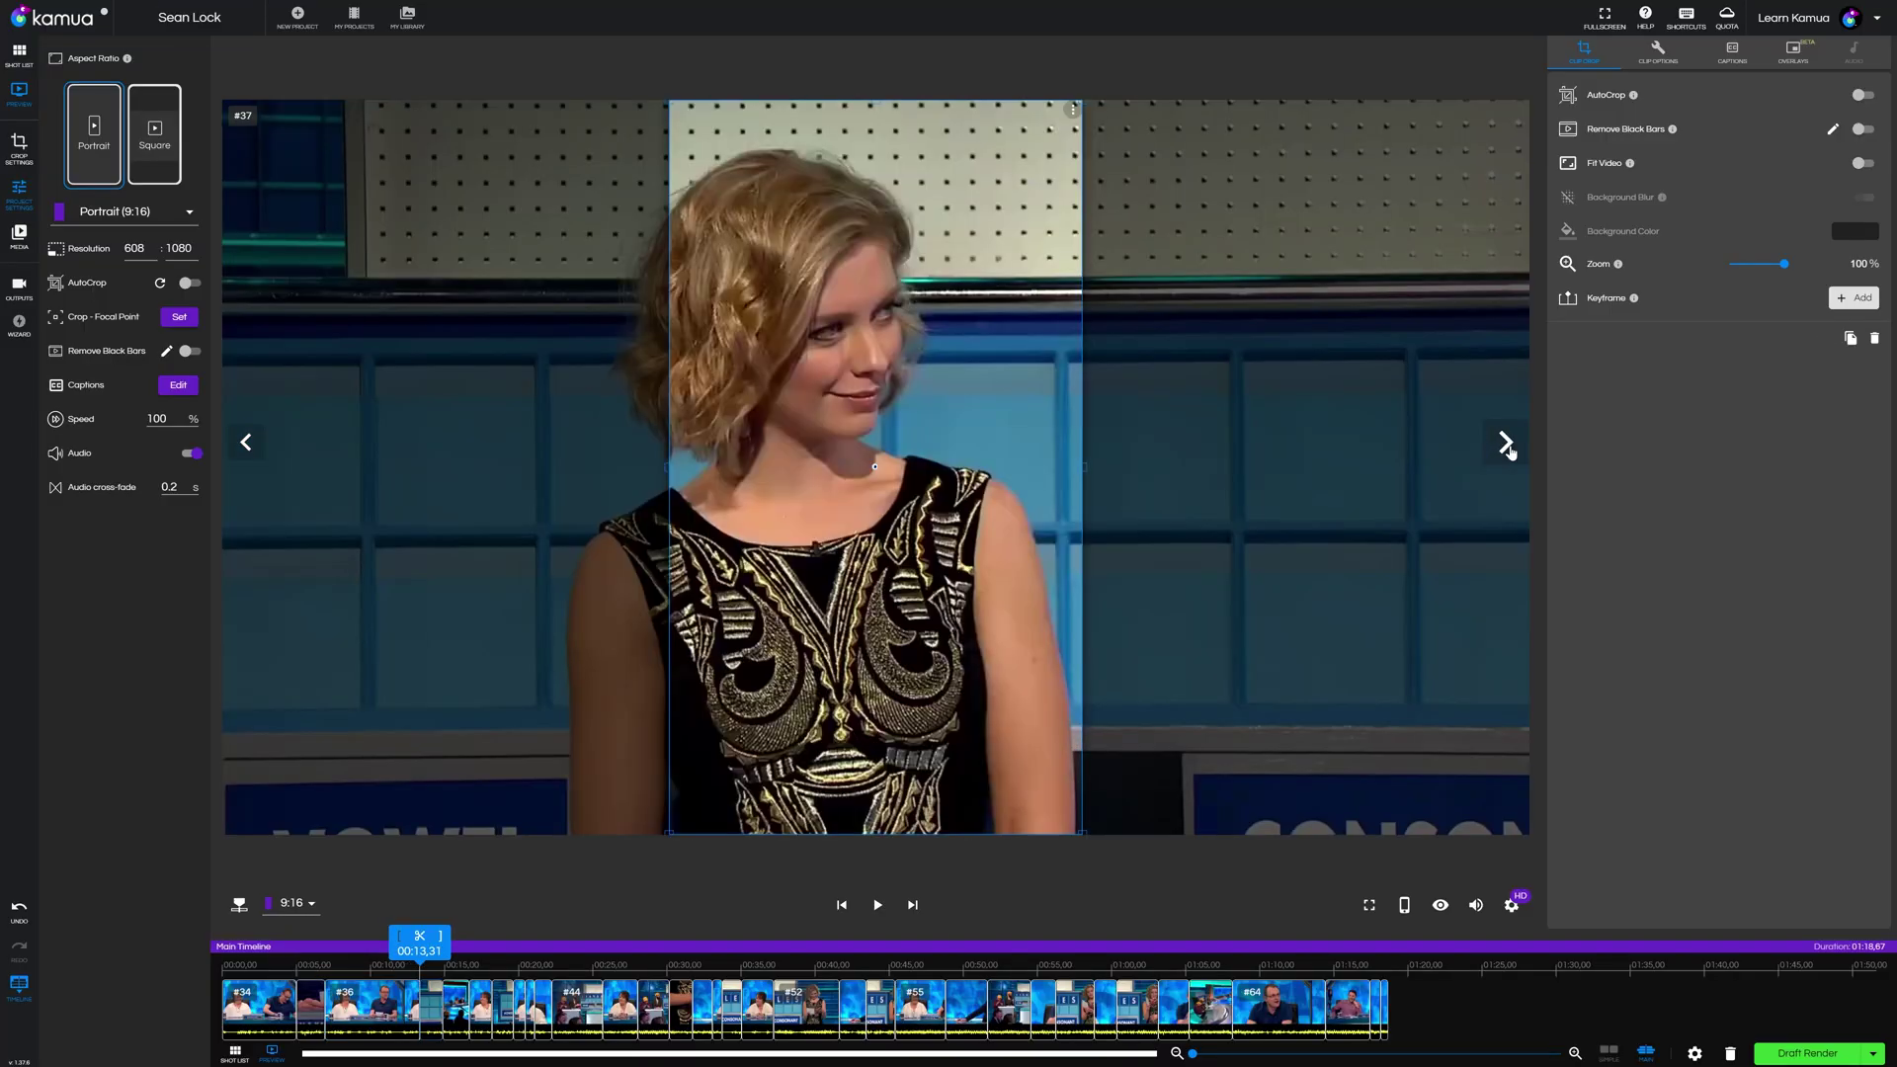
Step: Center the crop on the woman in #37, the desk and clock in #38, and the man in #39
{"action": "left_click_drag", "start_coordinate": [996, 532], "coordinate": [932, 538]}
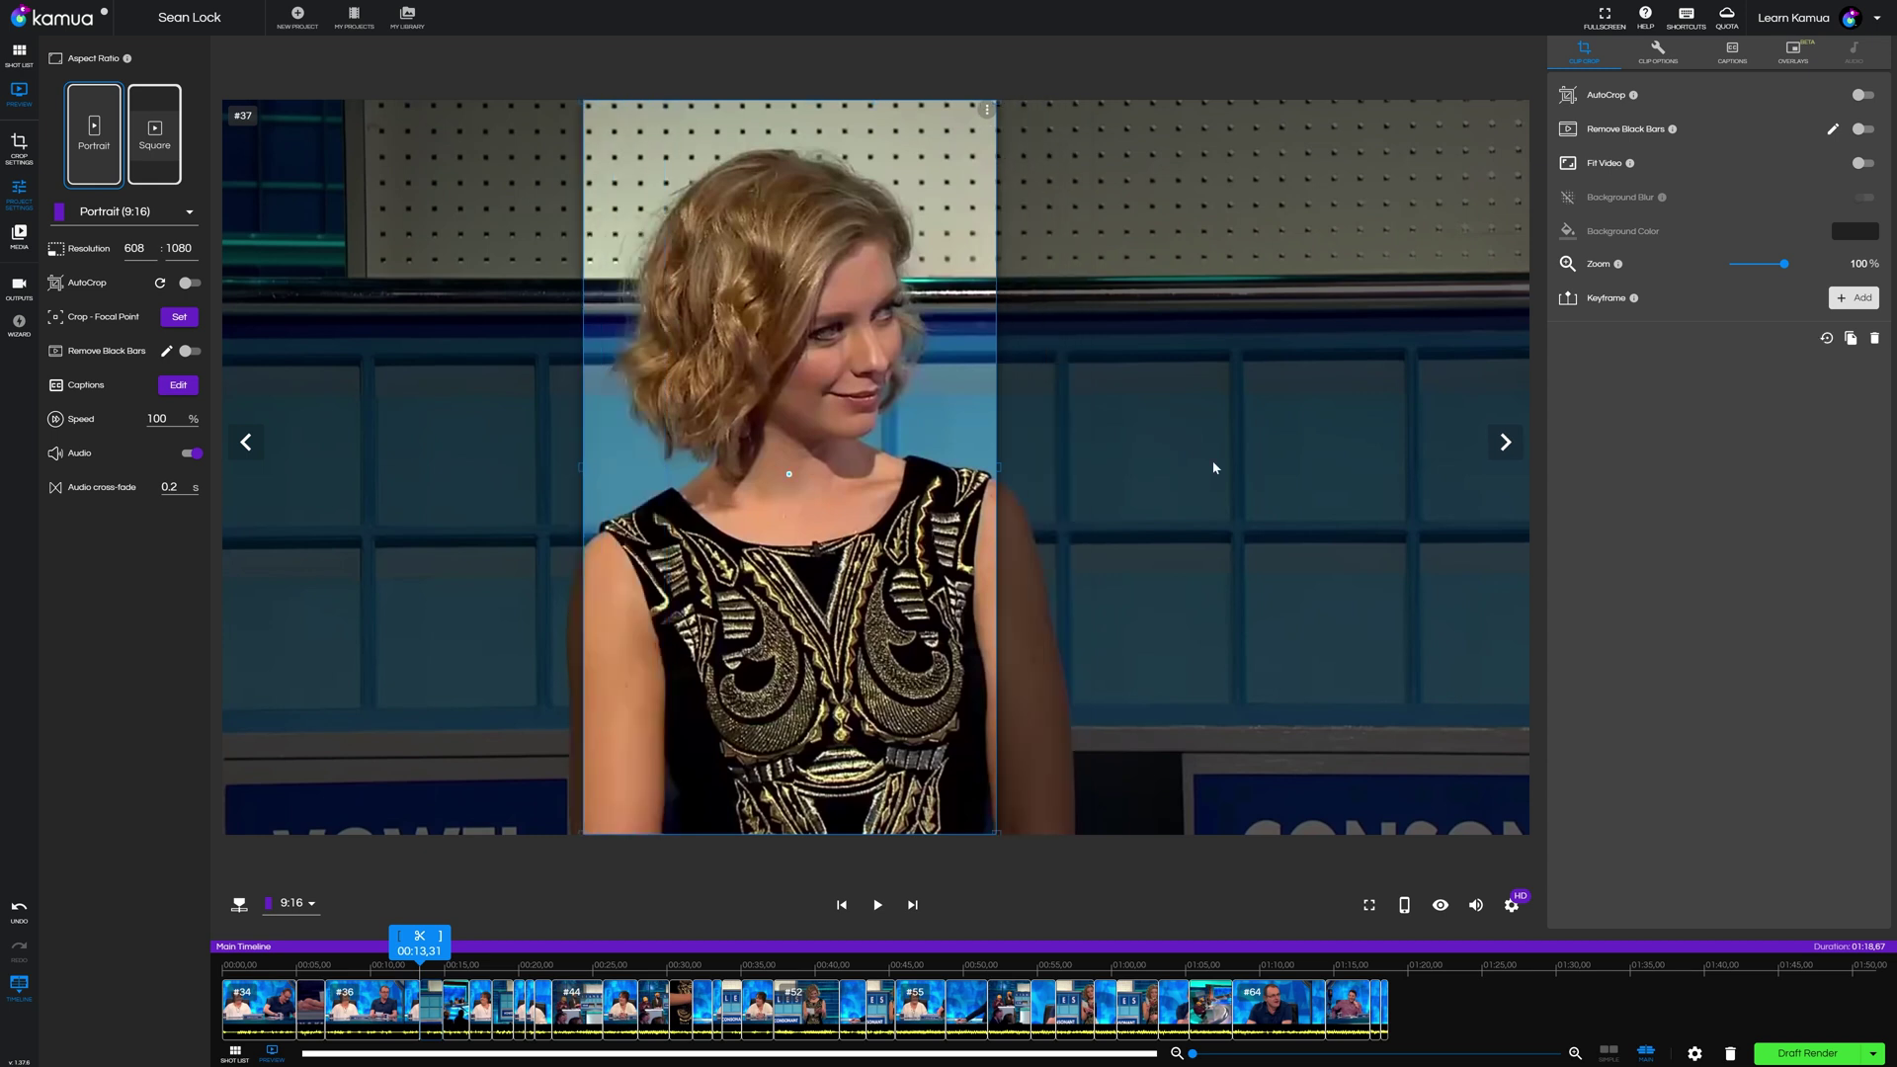
{"action": "left_click", "coordinate": [1506, 445]}
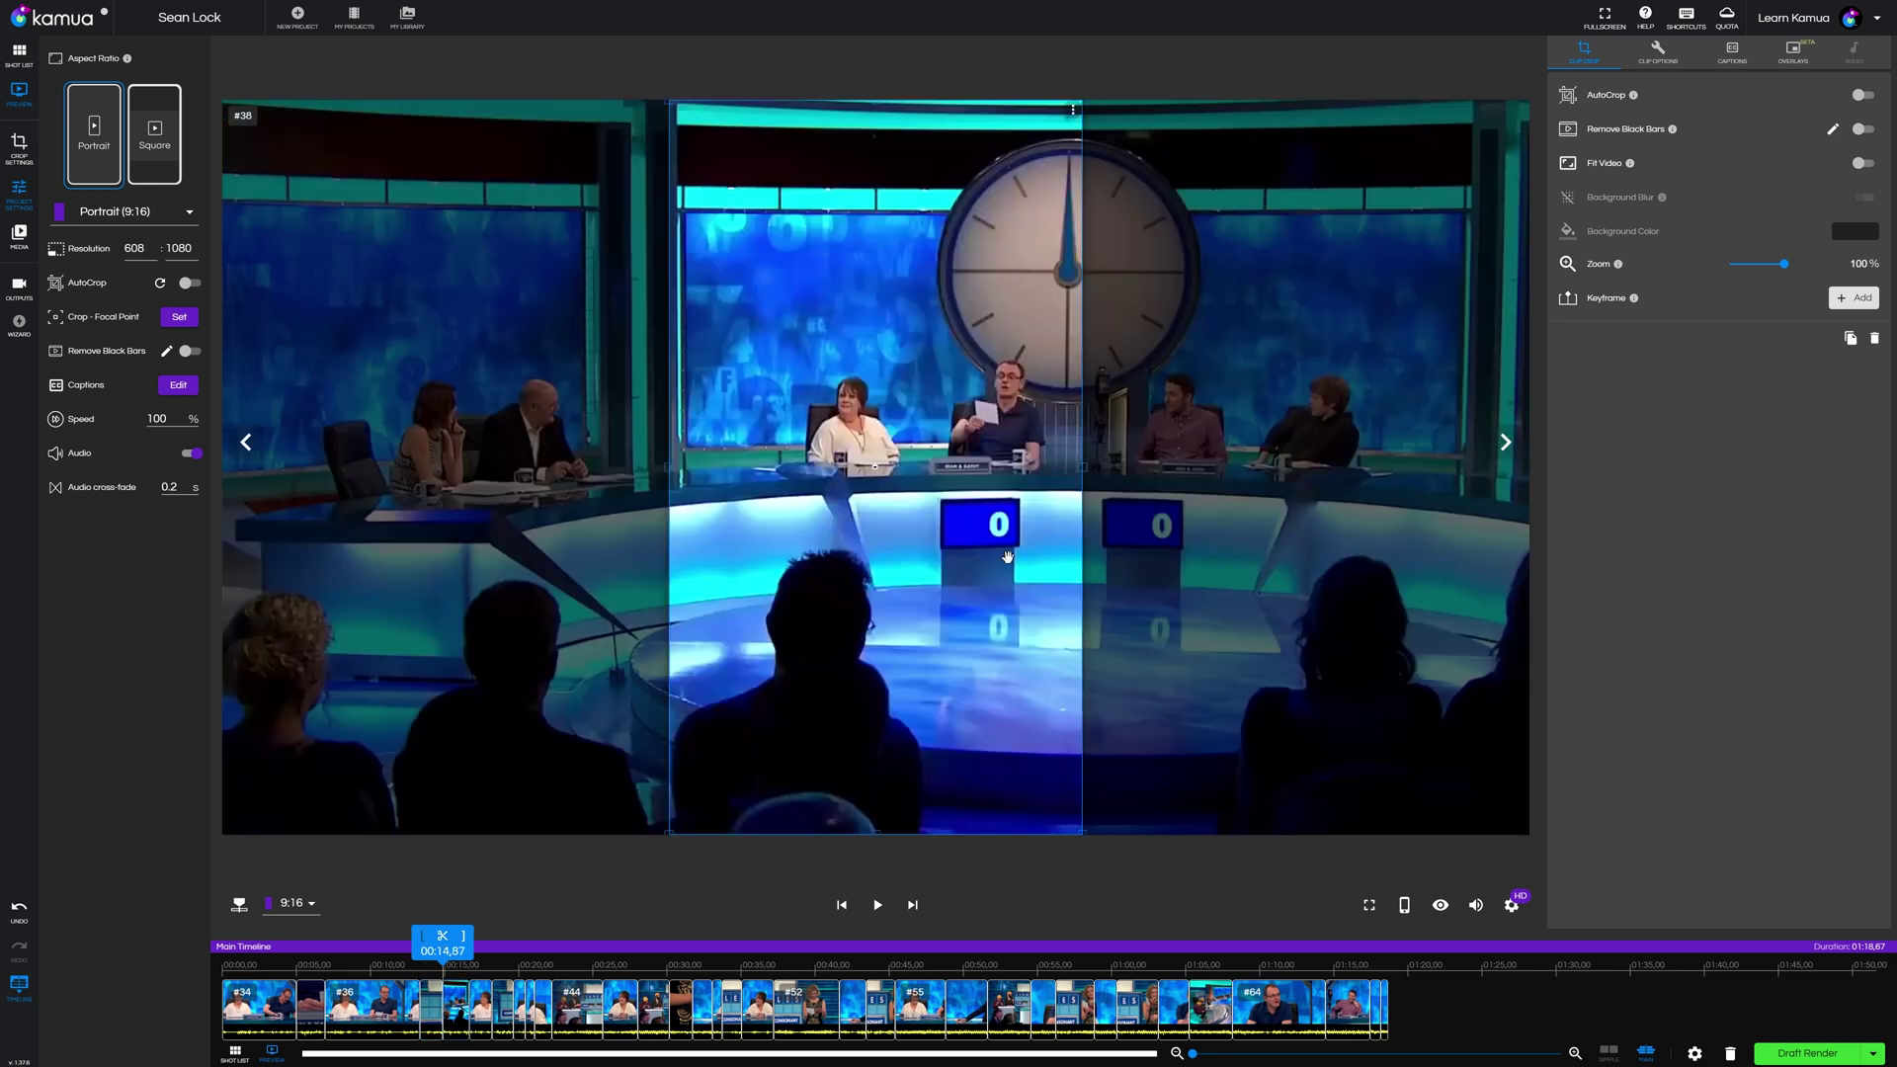
{"action": "left_click_drag", "start_coordinate": [1008, 559], "coordinate": [1114, 581]}
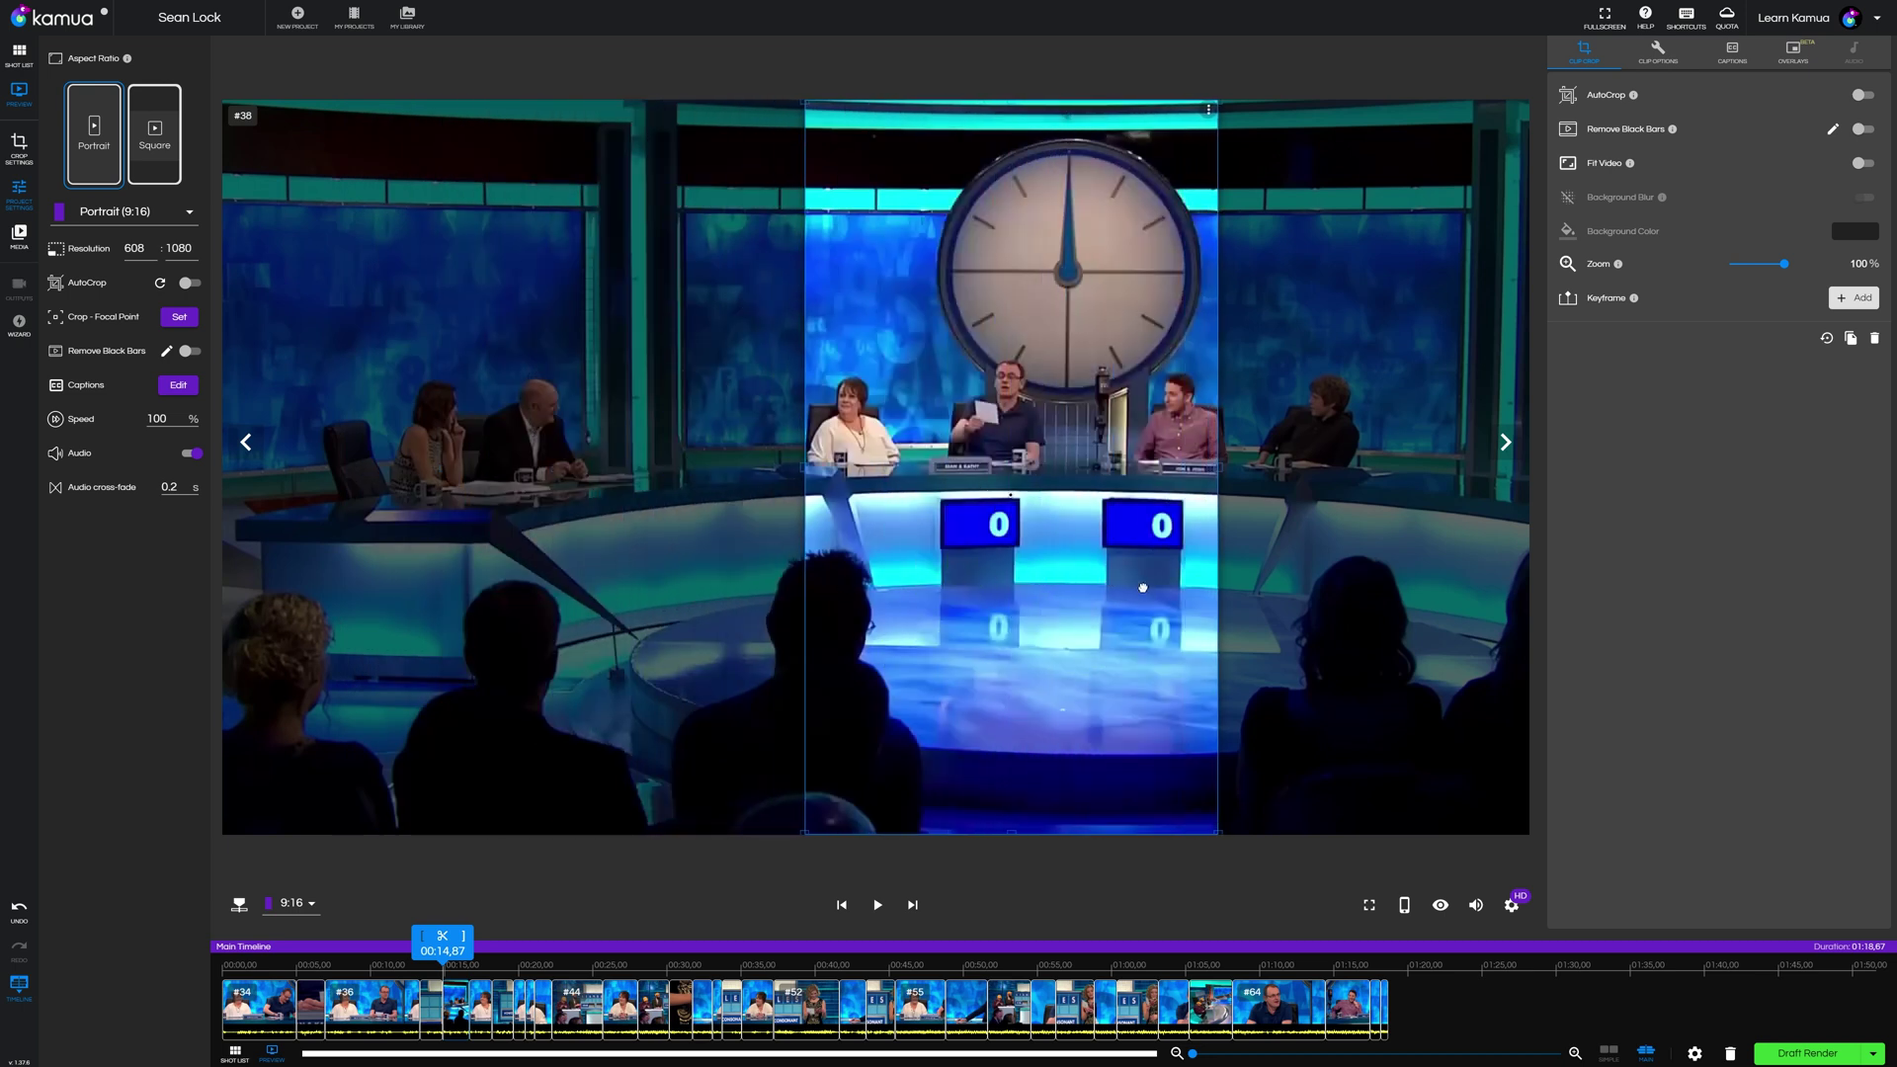
{"action": "left_click", "coordinate": [1503, 443]}
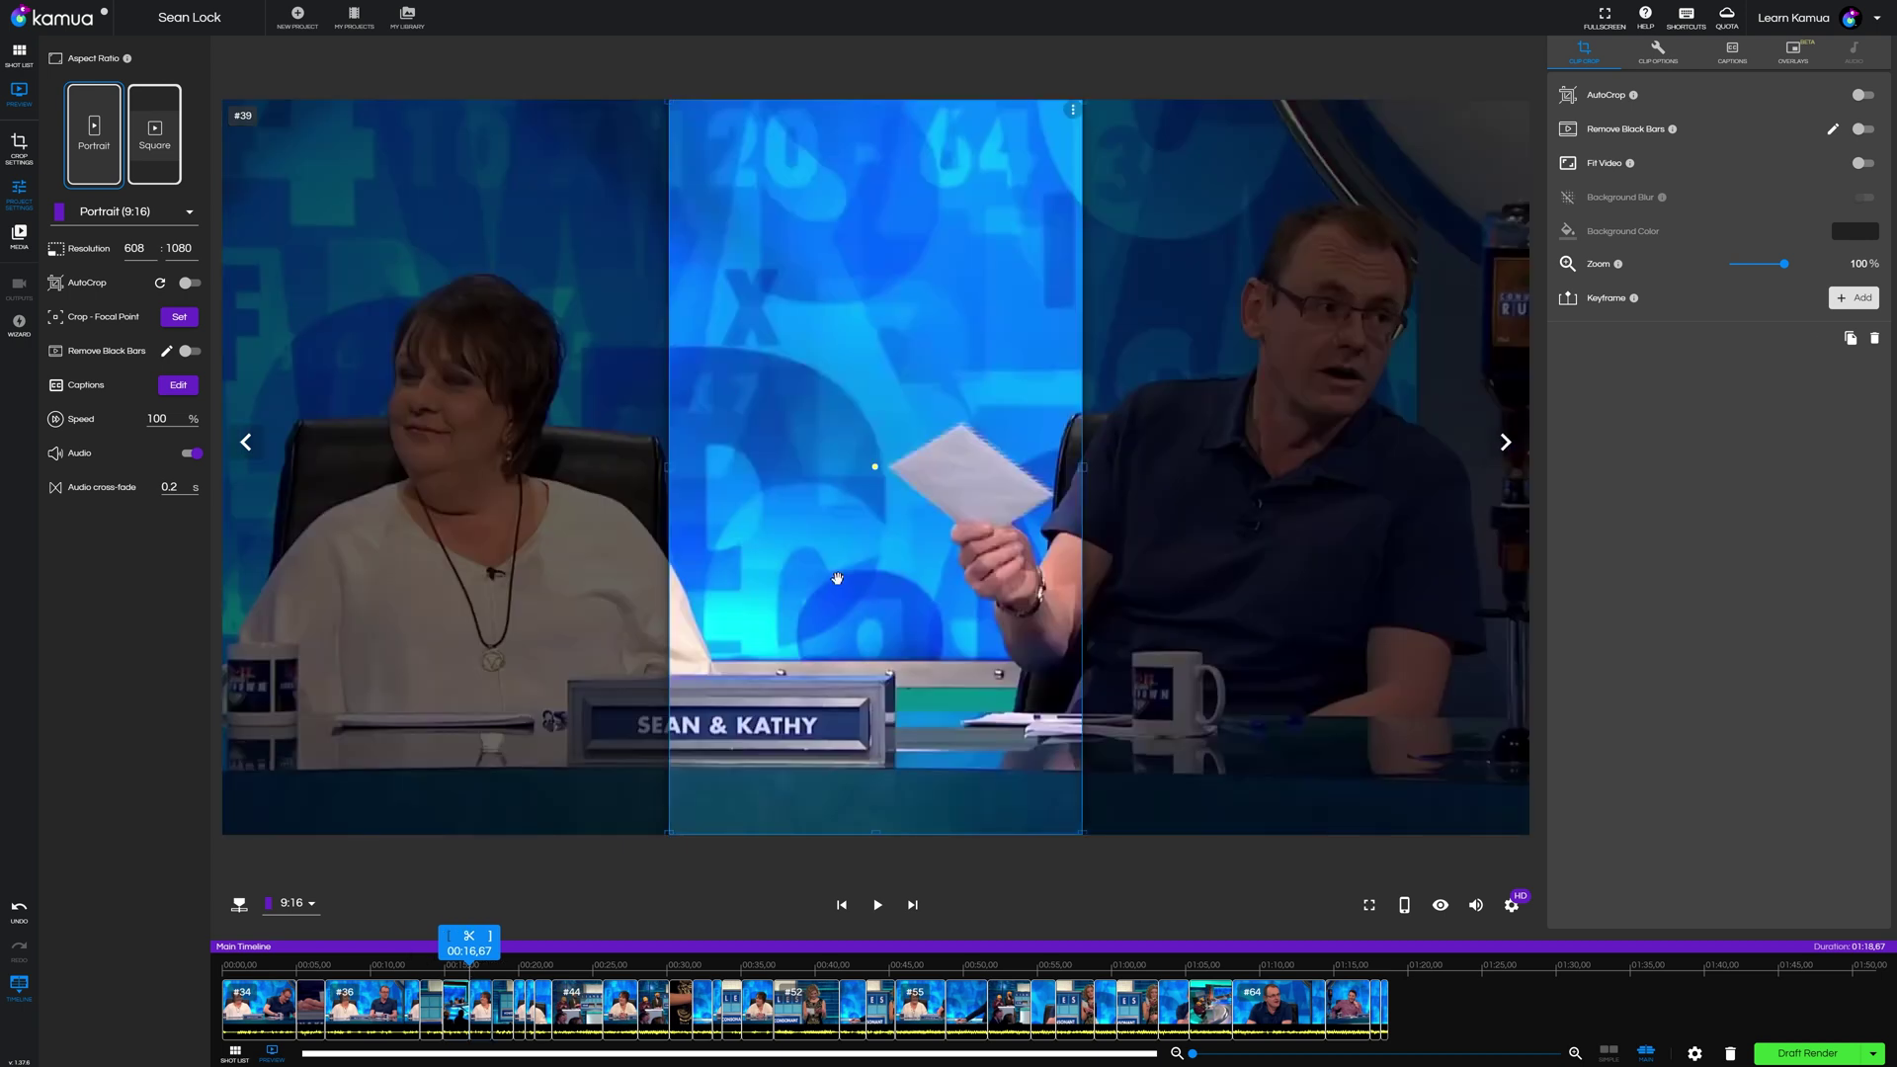
{"action": "left_click_drag", "start_coordinate": [833, 581], "coordinate": [1187, 588]}
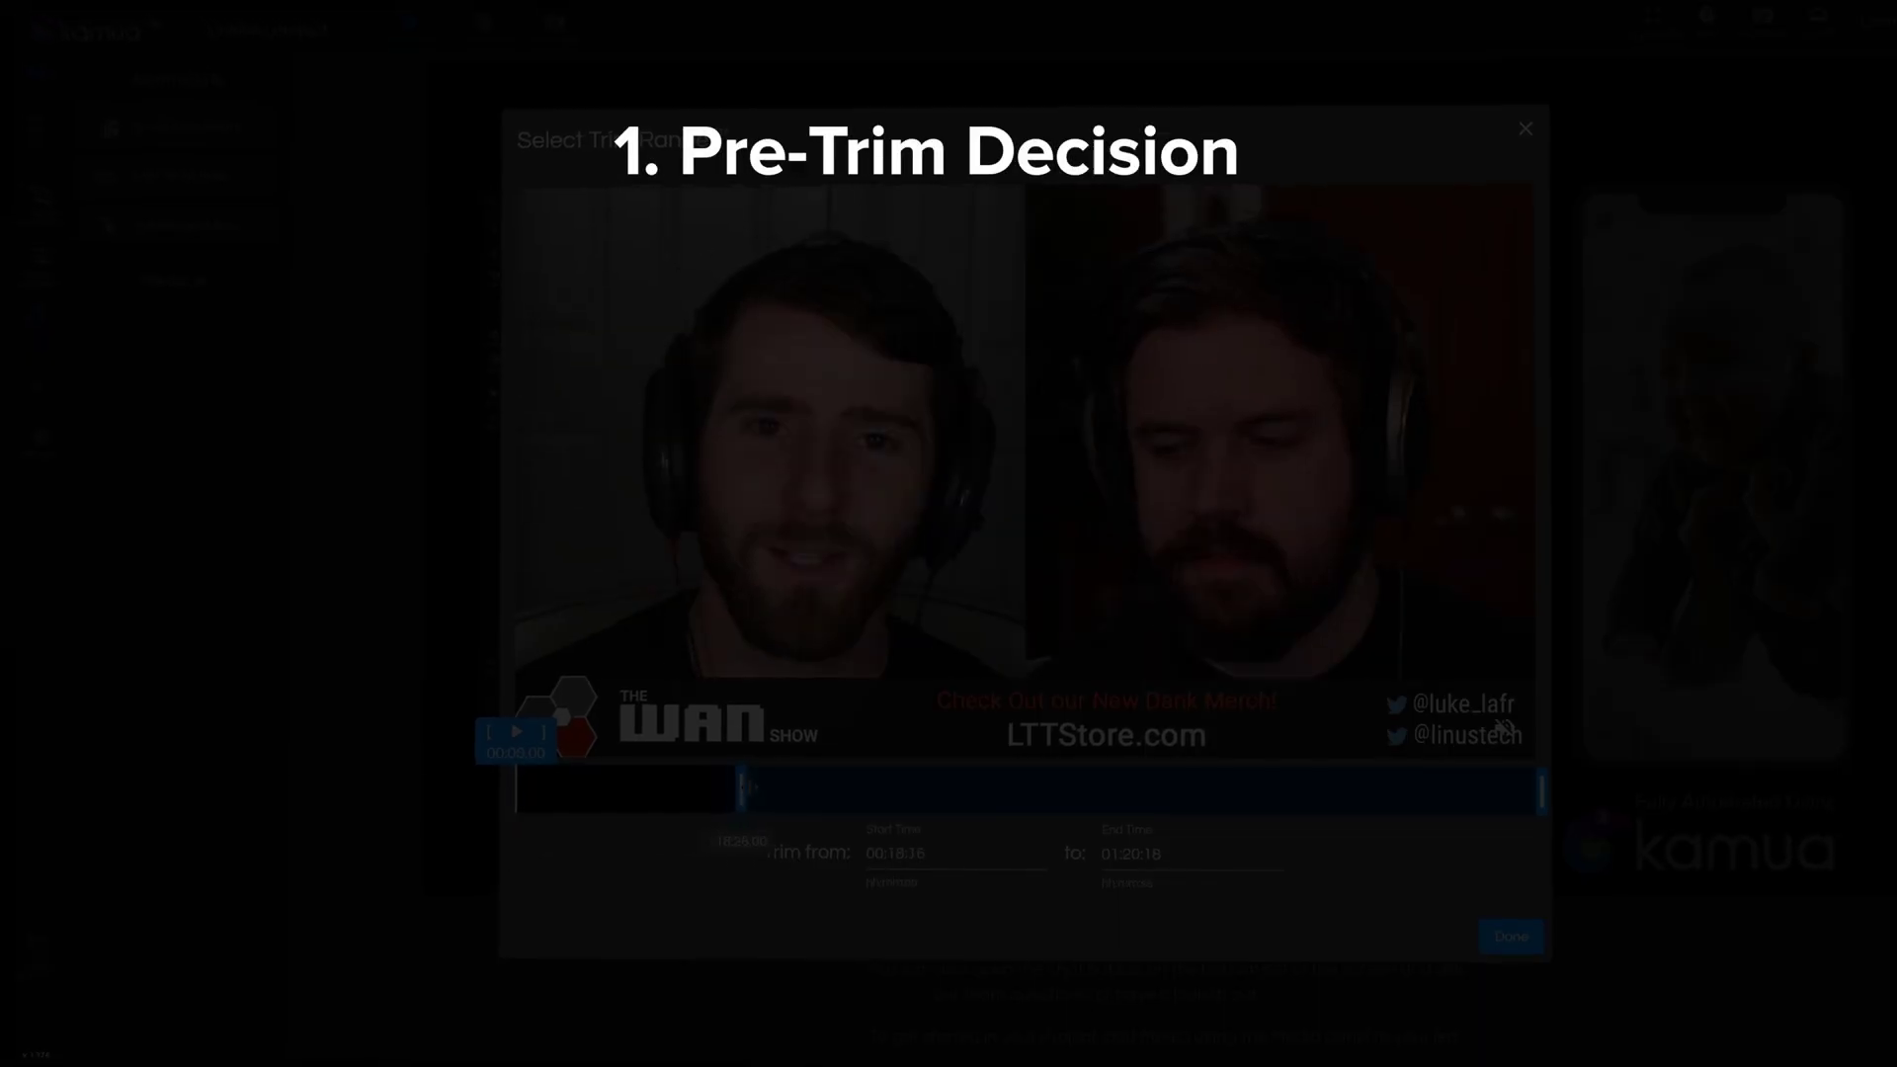
{"action": "left_click_drag", "start_coordinate": [741, 791], "coordinate": [764, 790]}
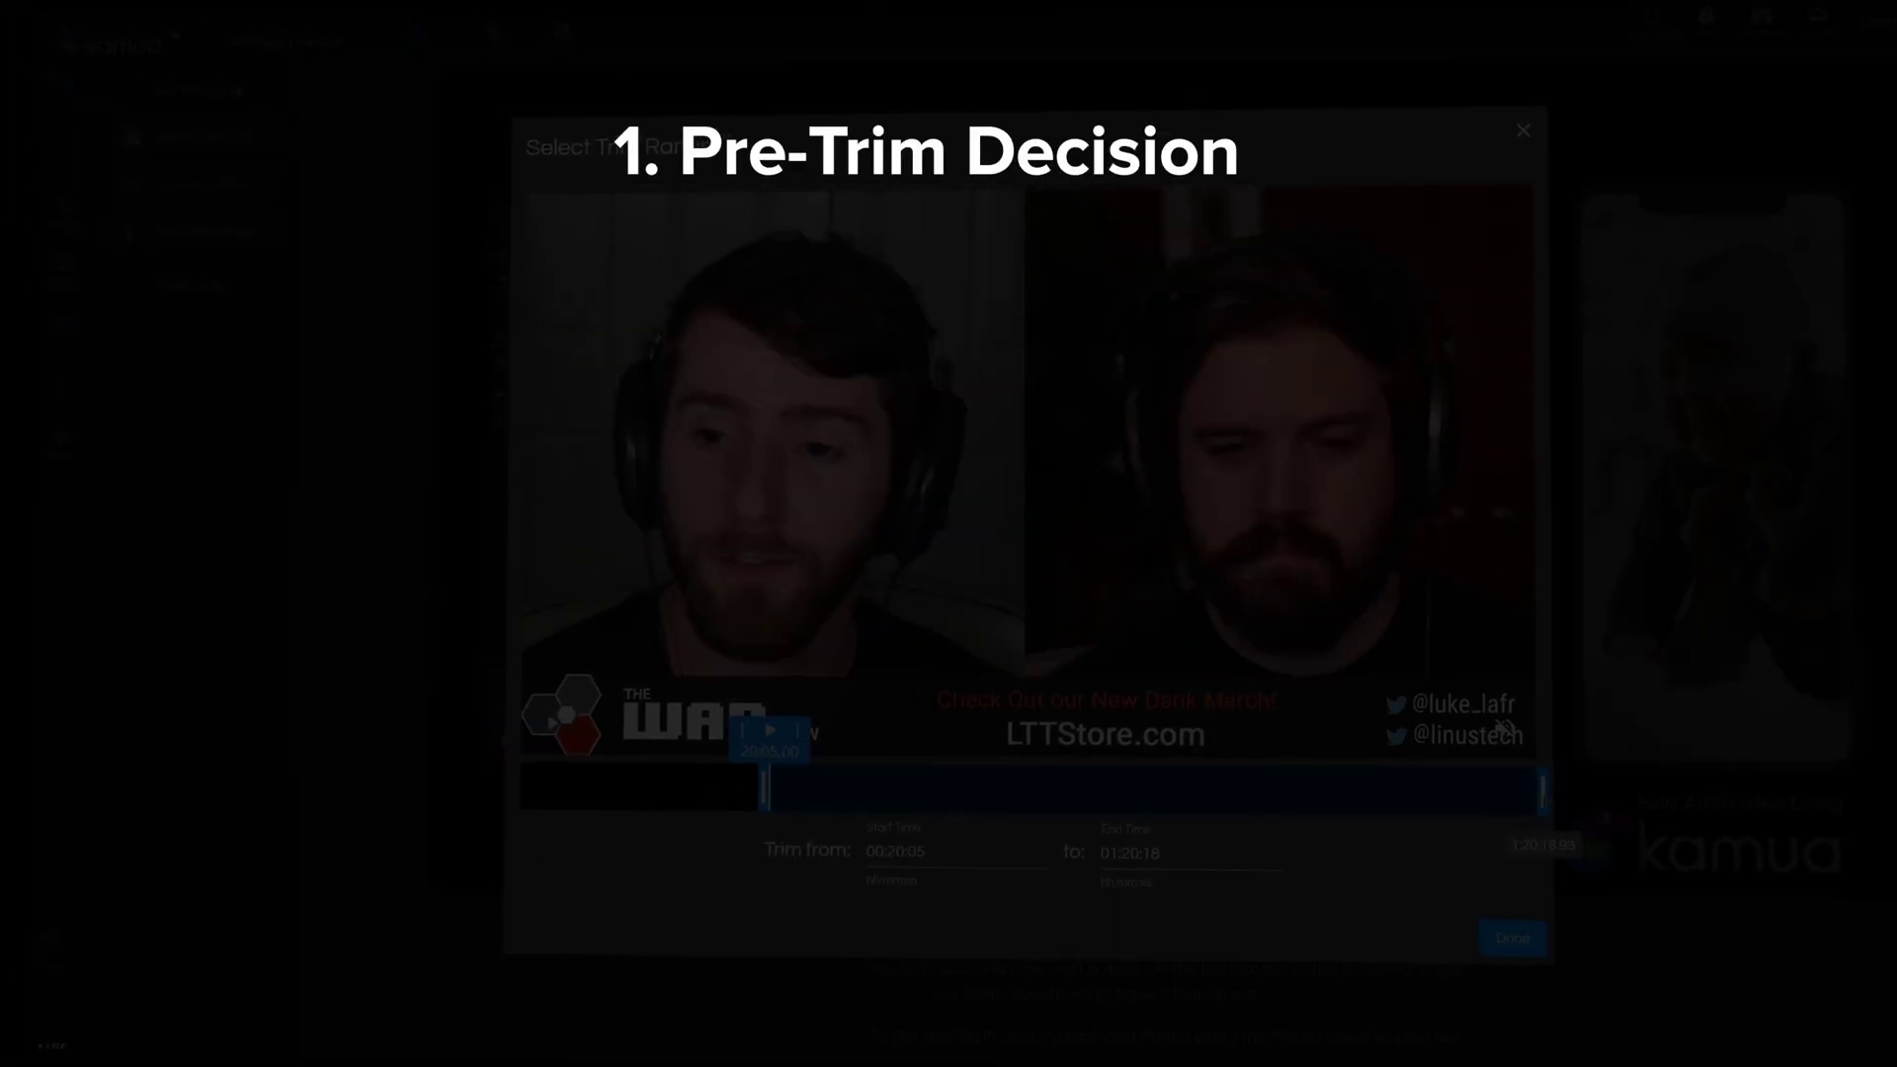
{"action": "left_click_drag", "start_coordinate": [1542, 790], "coordinate": [1272, 790]}
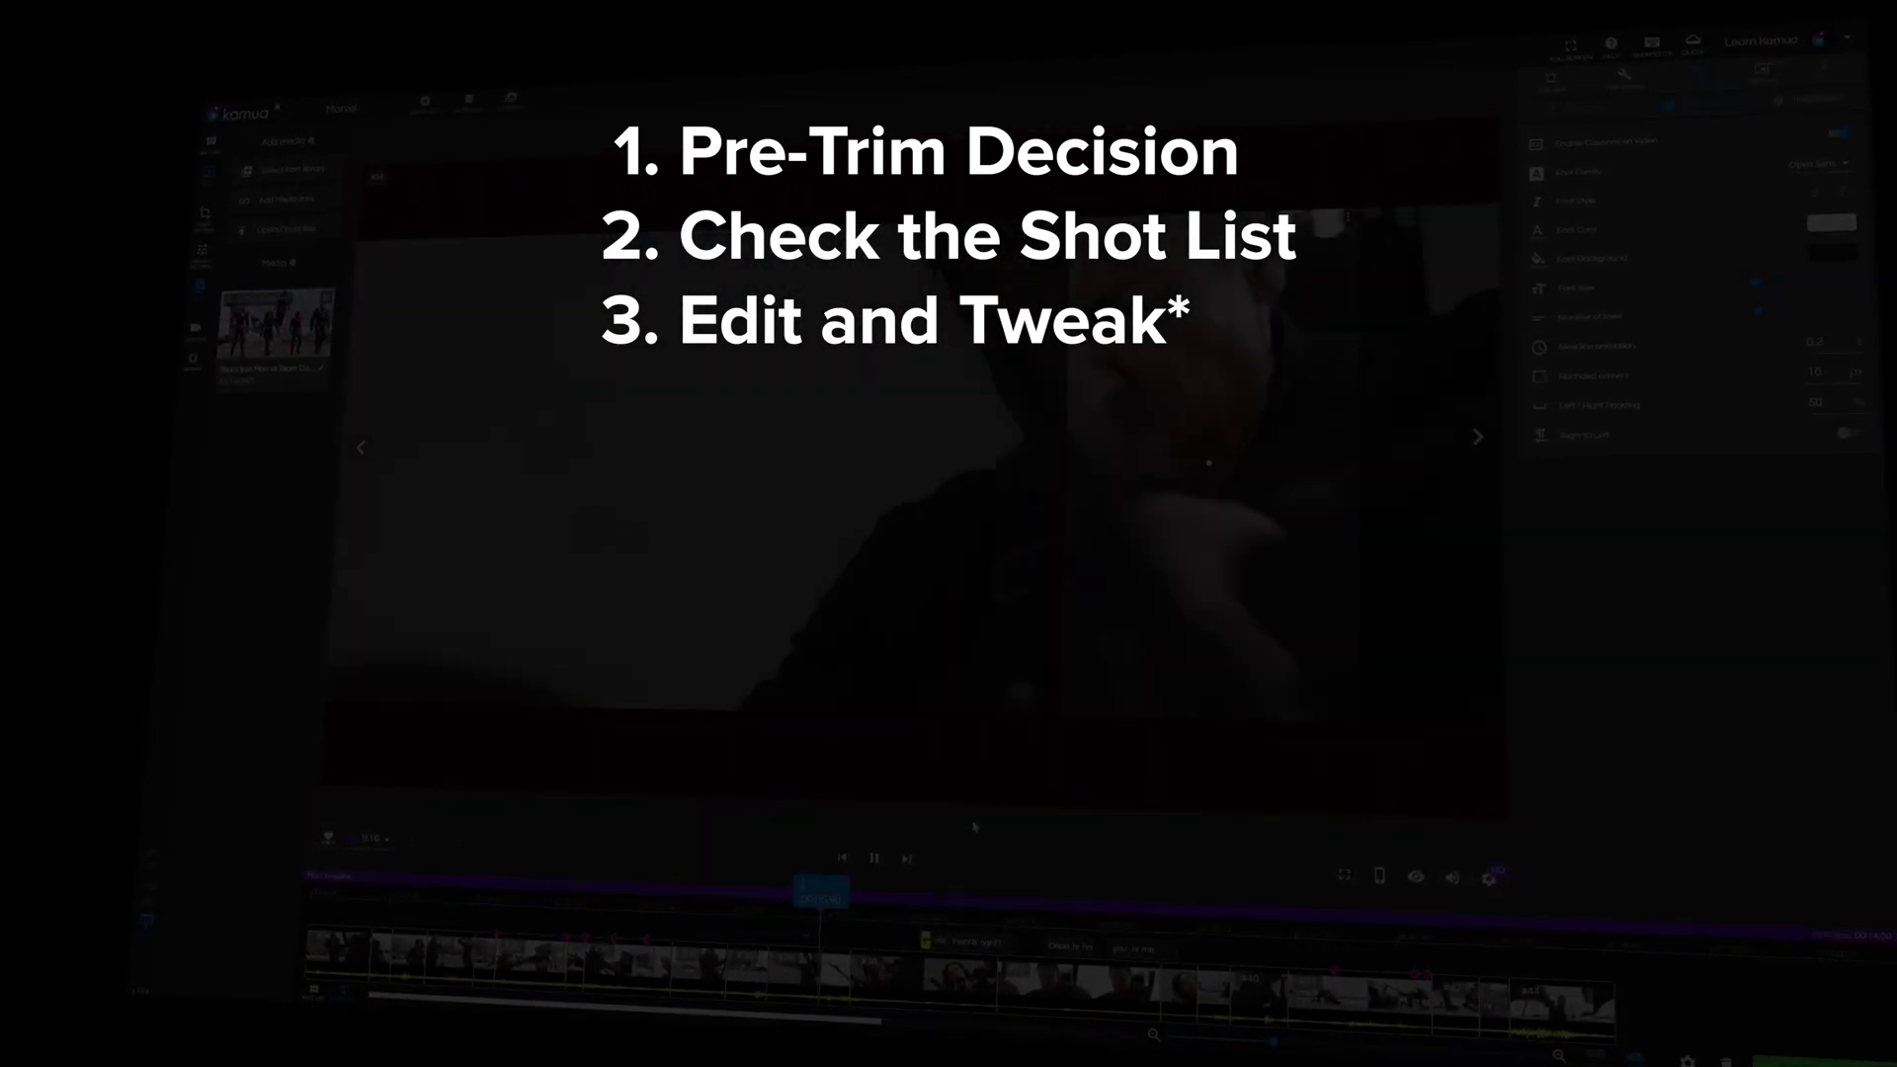
{"action": "left_click", "coordinate": [1233, 267]}
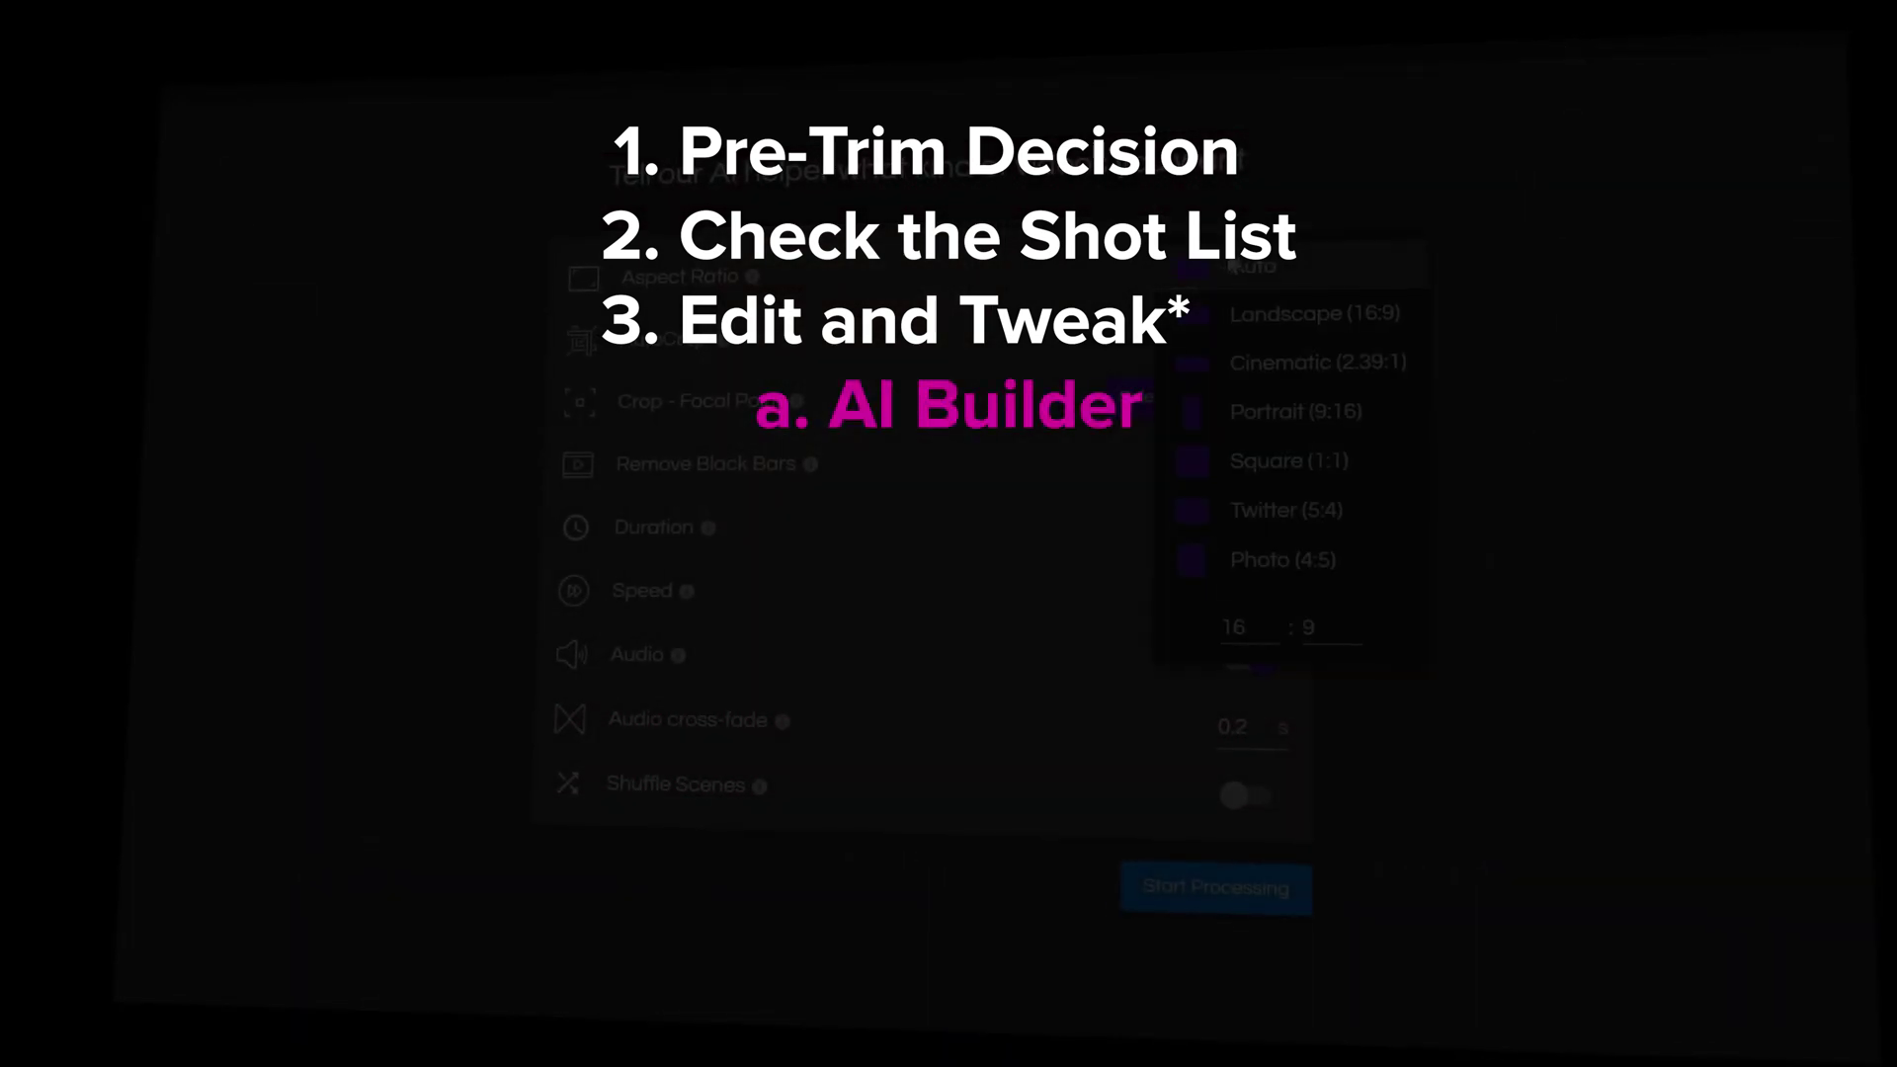